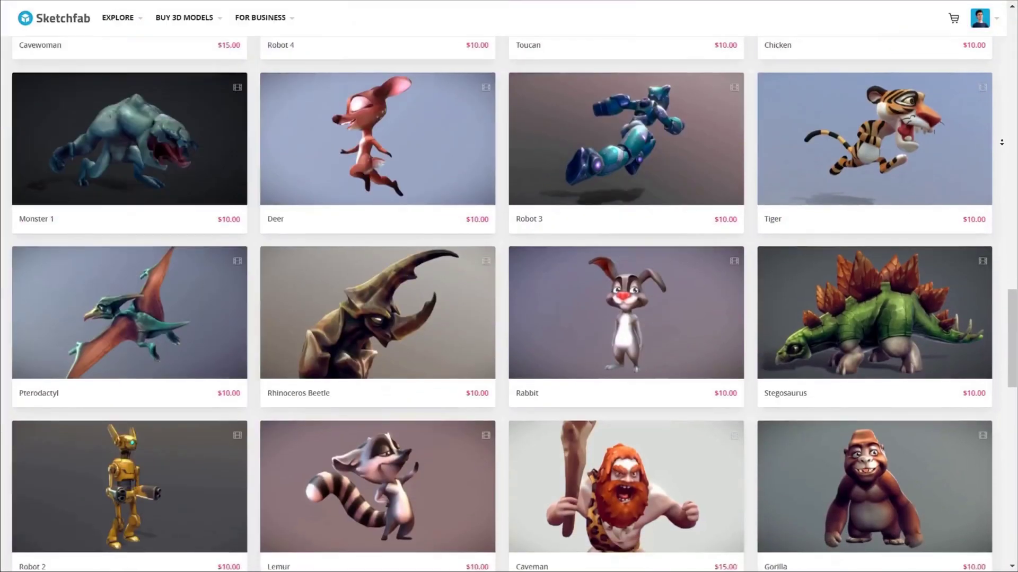
scroll(1001, 142, down, 4)
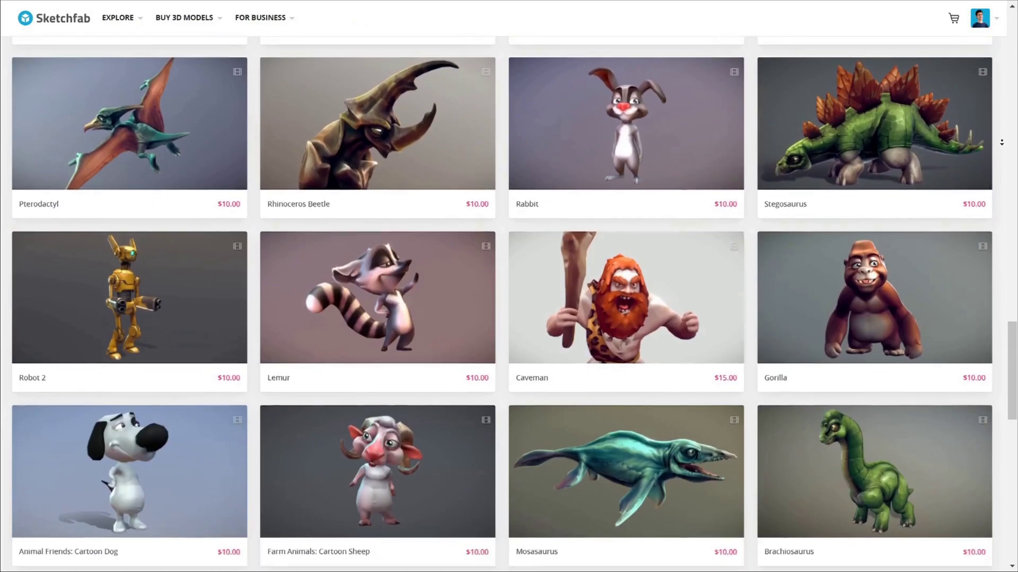
scroll(1001, 143, down, 6)
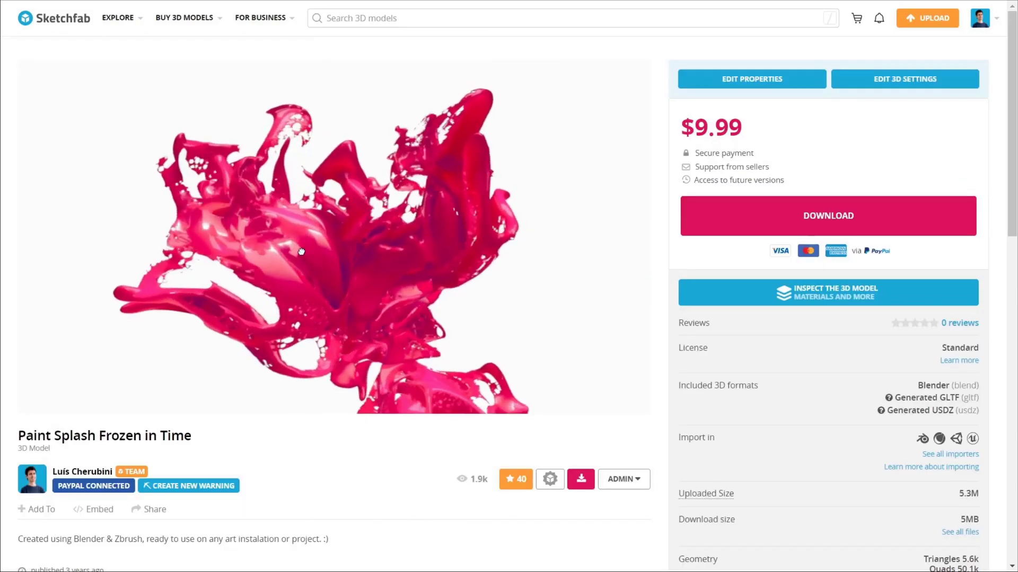
drag(301, 252, 396, 242)
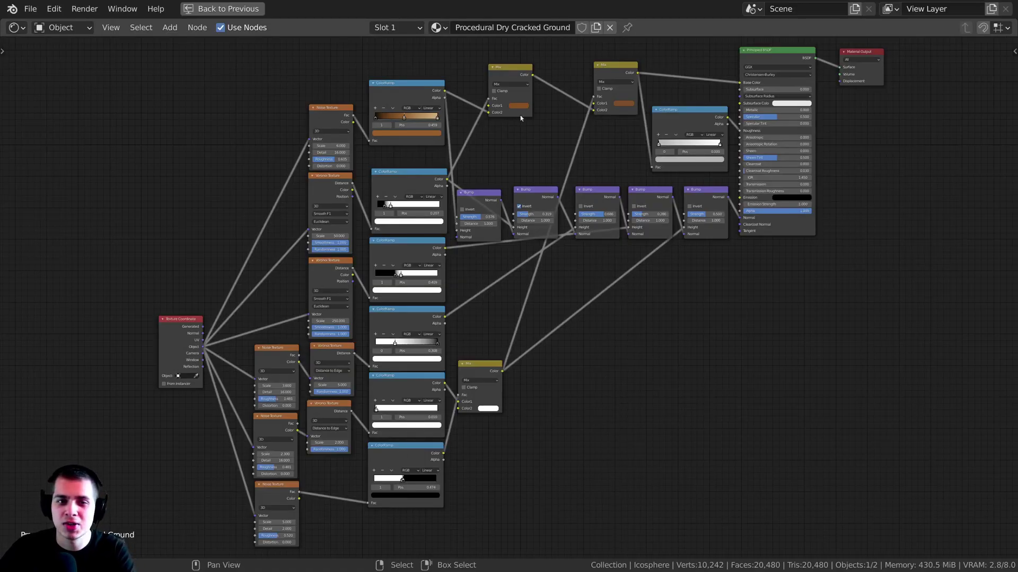
click(492, 28)
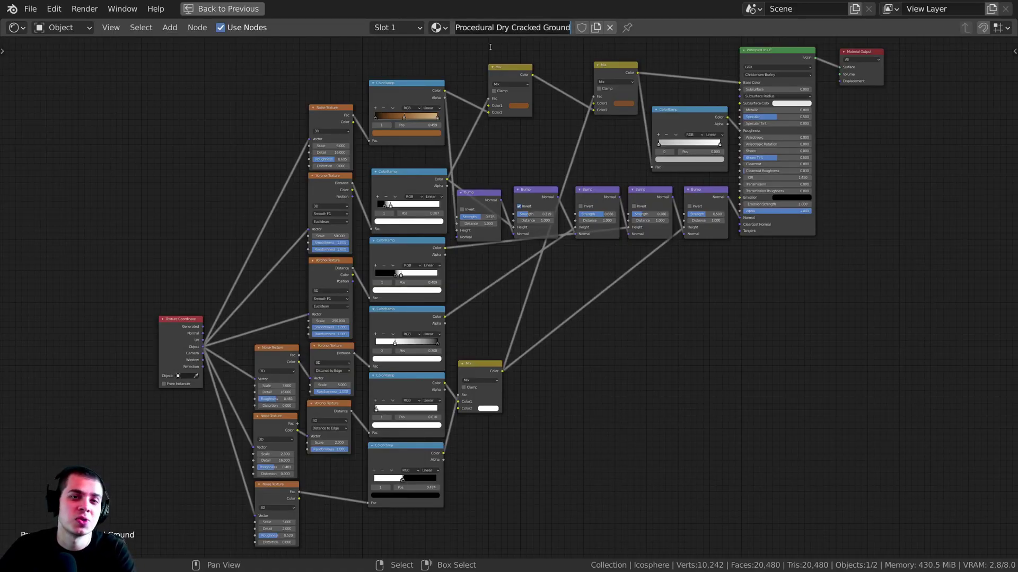
click(470, 61)
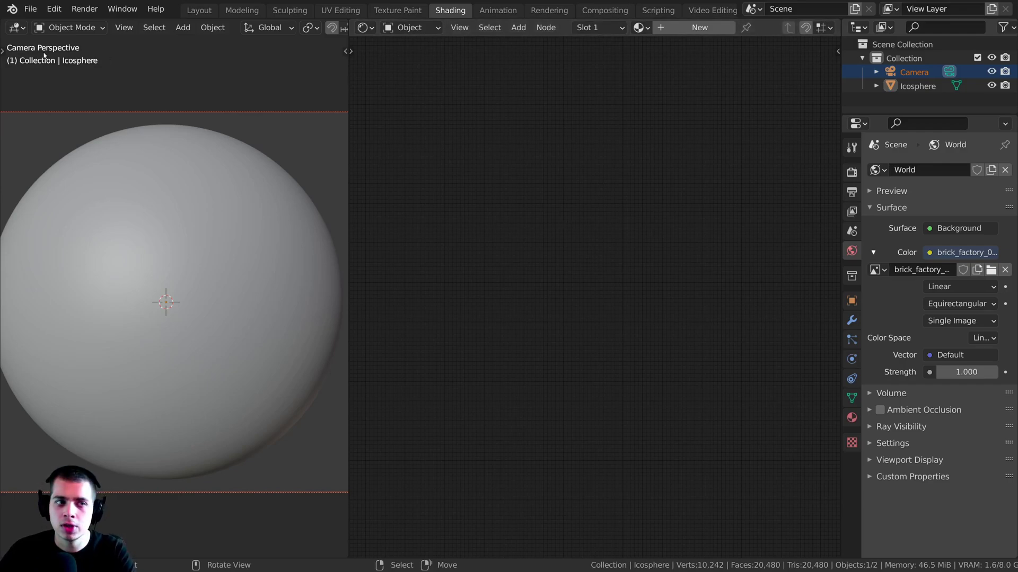
Search the add-on preferences for "node" to check that the Node Wrangler add-on is enabled
click(53, 16)
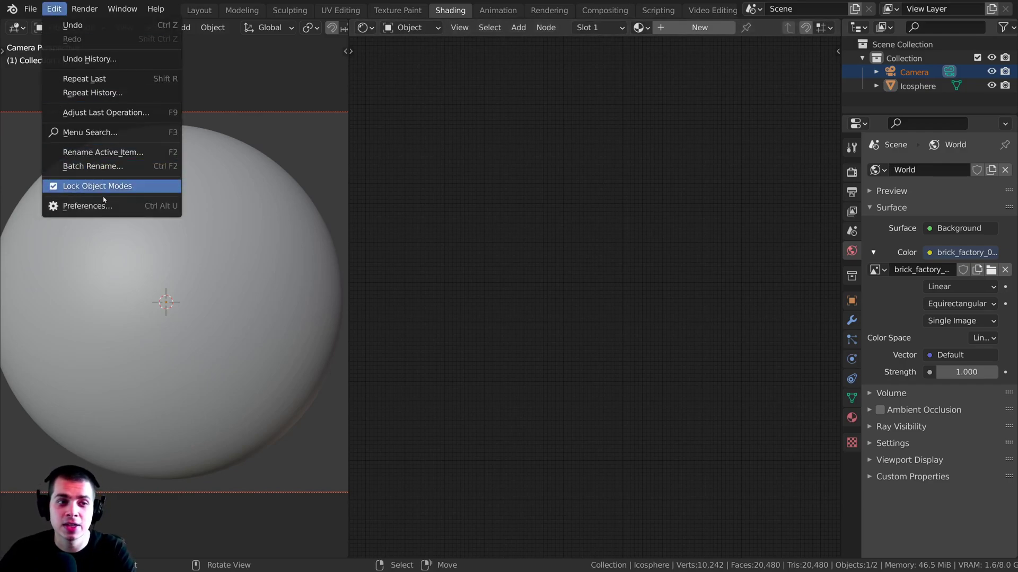
click(85, 206)
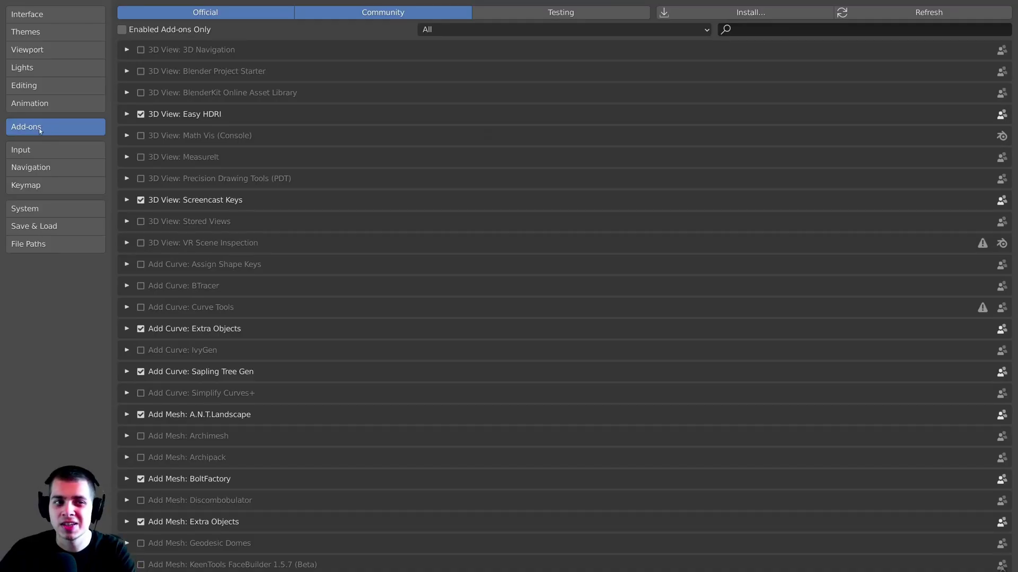
click(756, 29)
text(node)
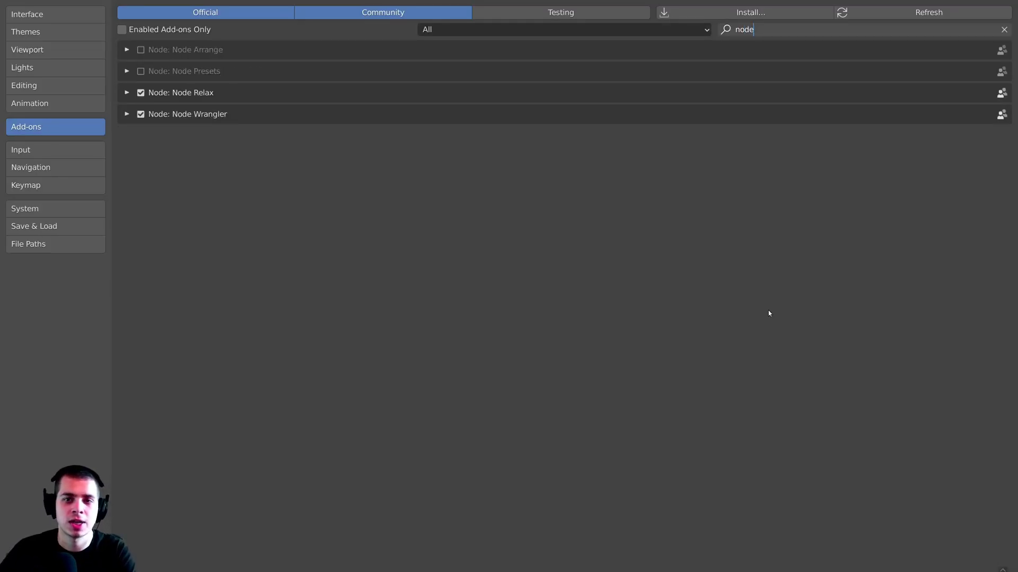
key(Return)
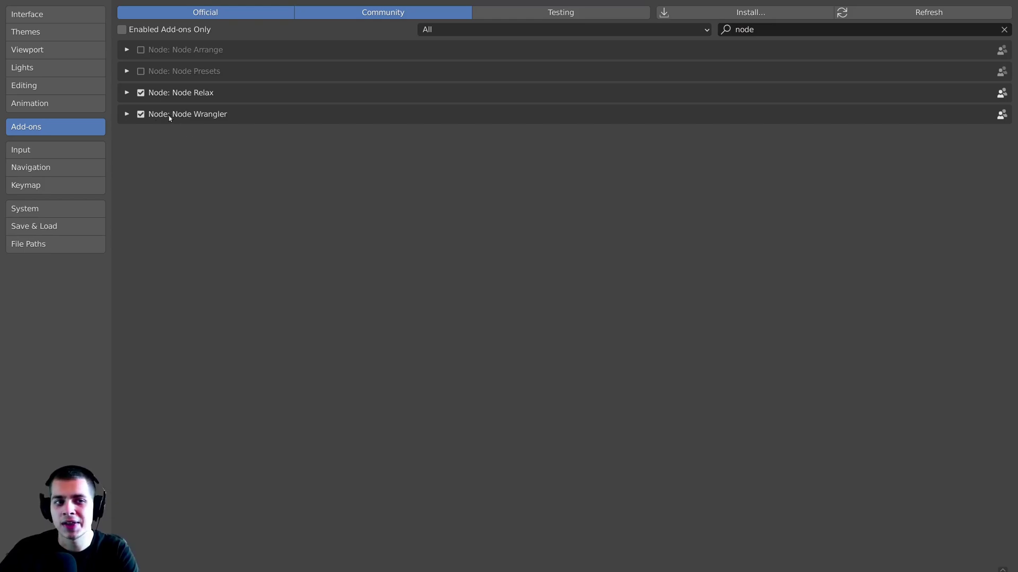
click(127, 114)
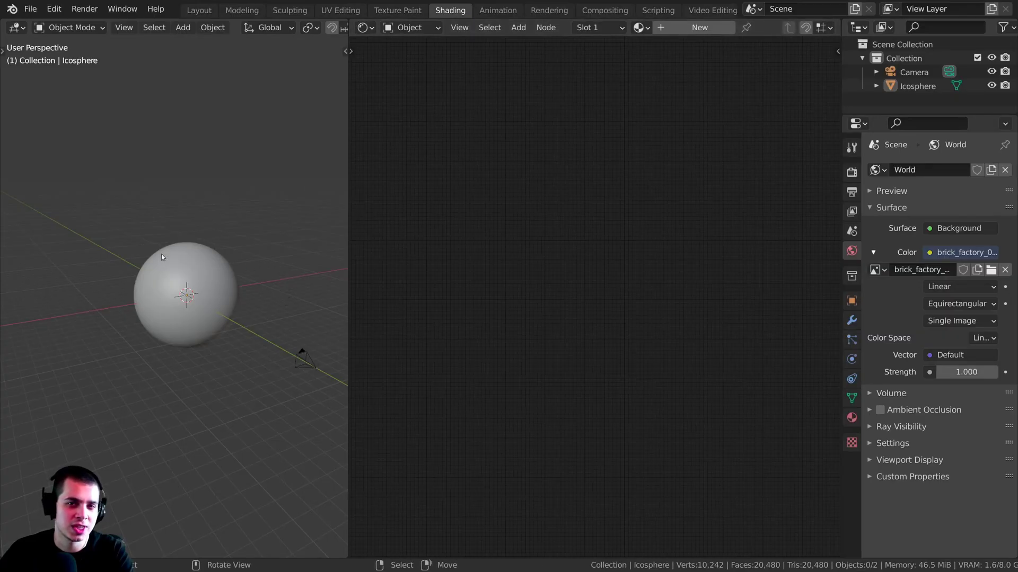
Add a second ico sphere, scale it up around the existing smooth sphere, and delete it again
scroll(191, 318, up, 1)
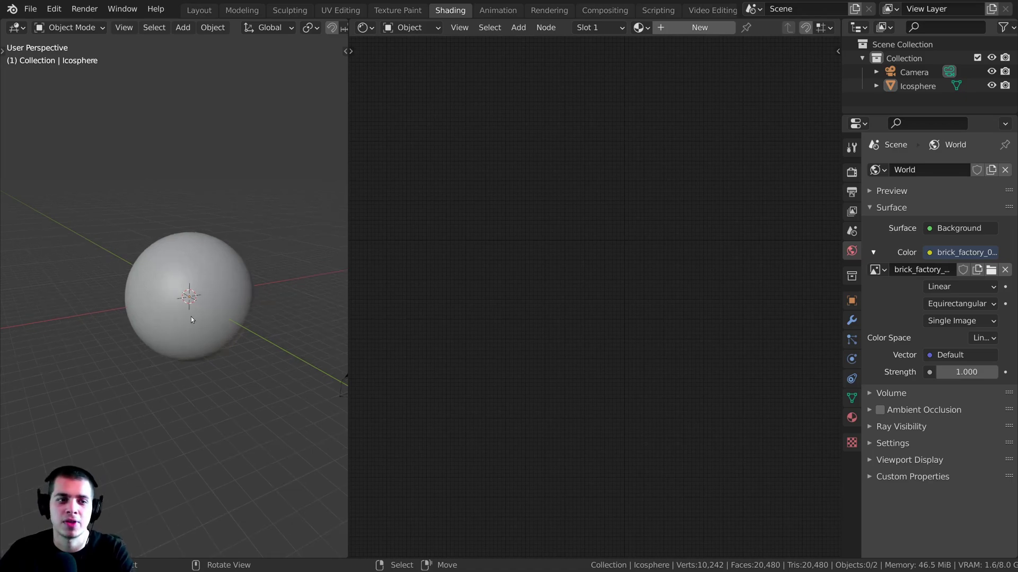
key(Delete)
key(shift+a)
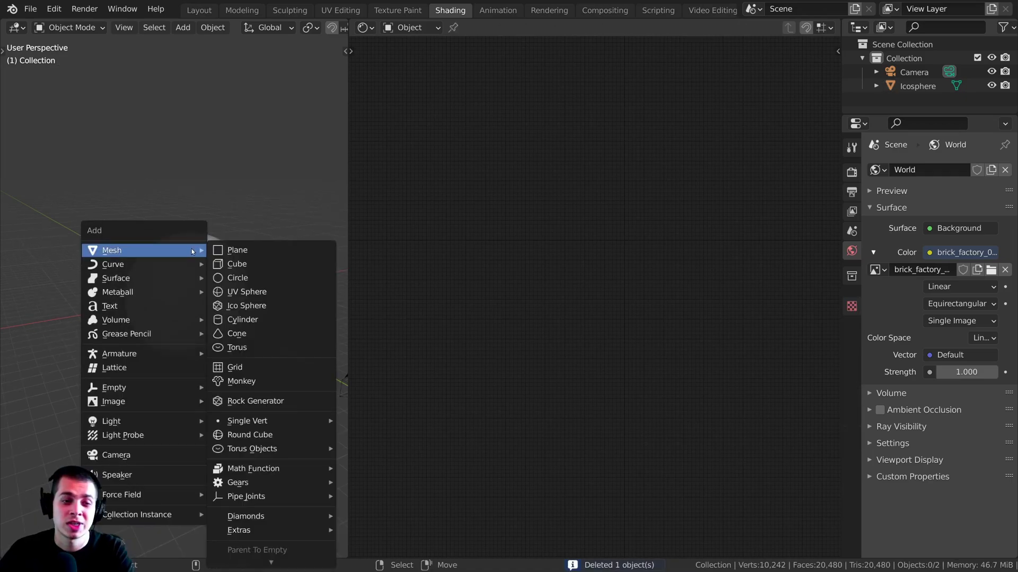
click(261, 315)
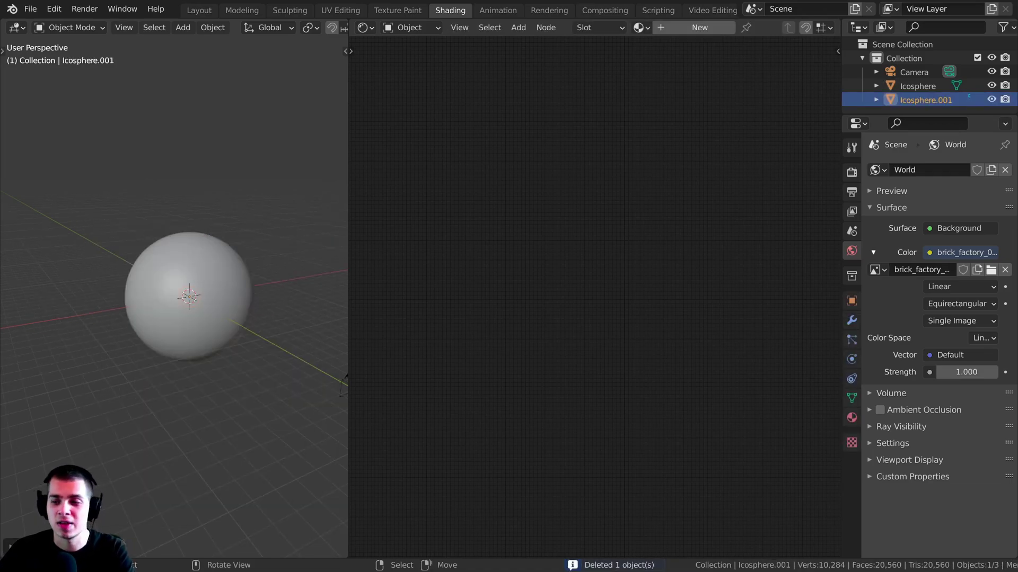
click(46, 546)
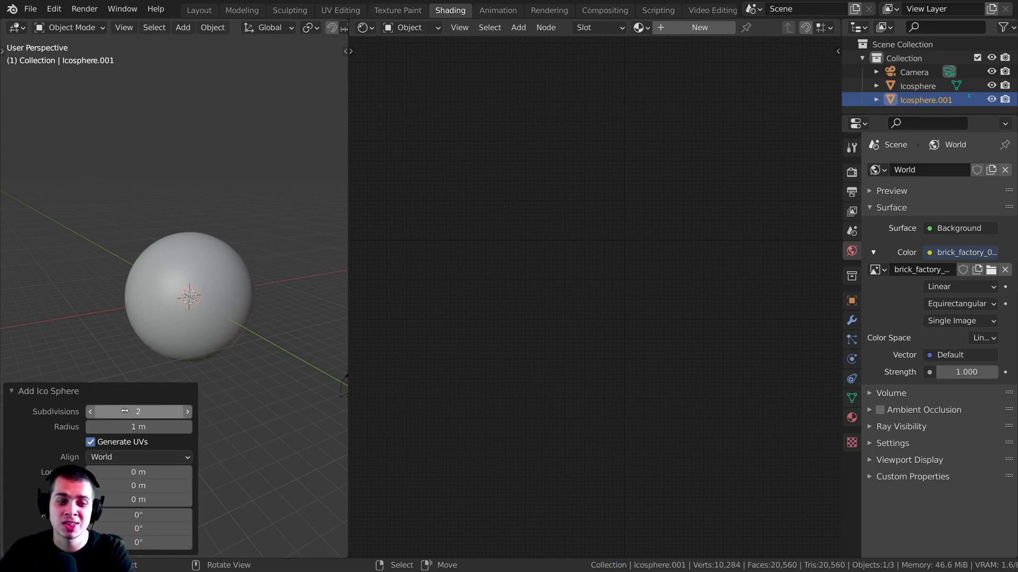
click(58, 392)
key(s)
click(97, 342)
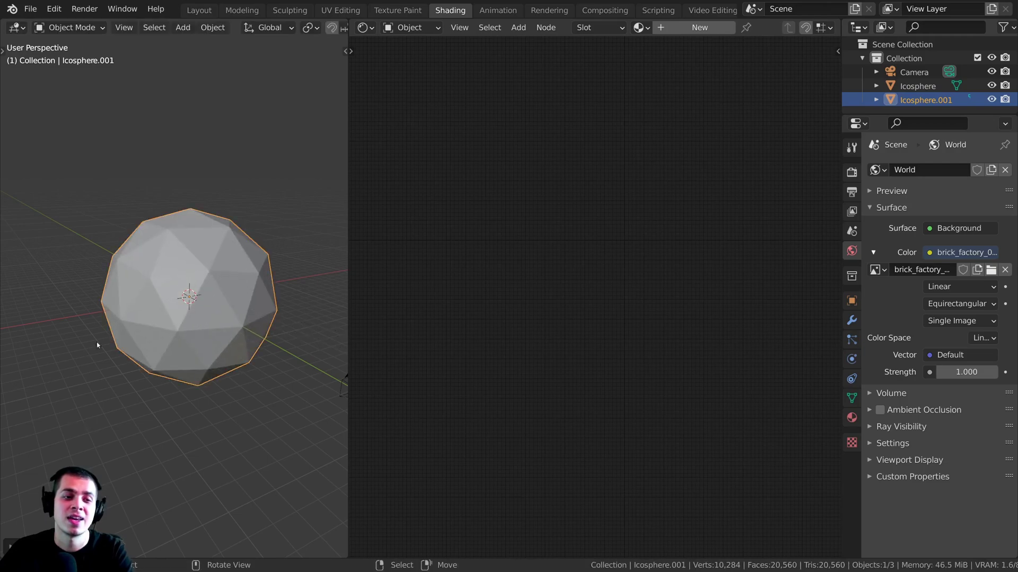
key(x)
click(255, 294)
Examine the original icosphere's mesh in Edit Mode and return to Object Mode in the camera view
scroll(236, 282, up, 4)
key(Tab)
key(KP_0)
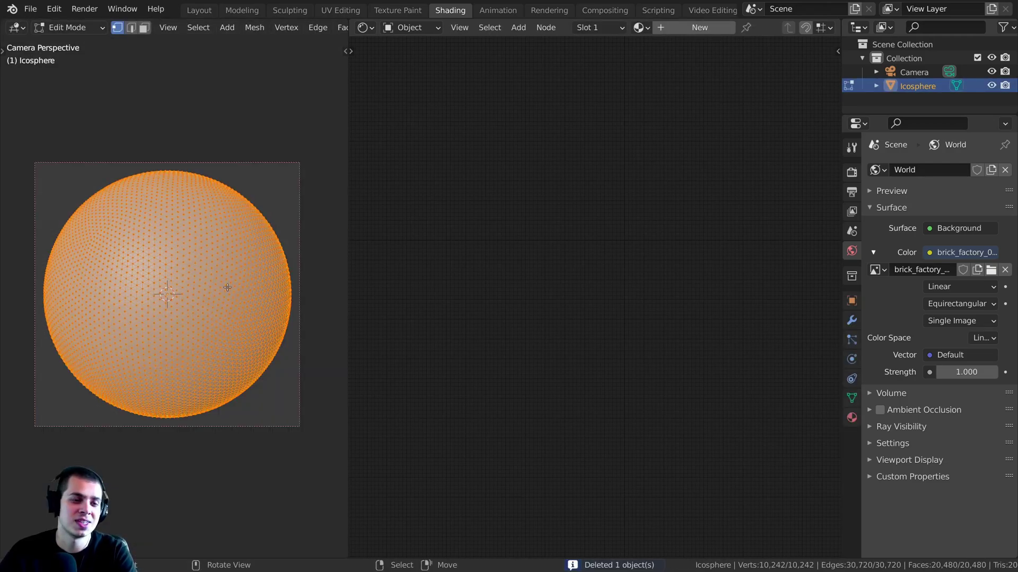
middle_drag(228, 288, 231, 237)
key(Tab)
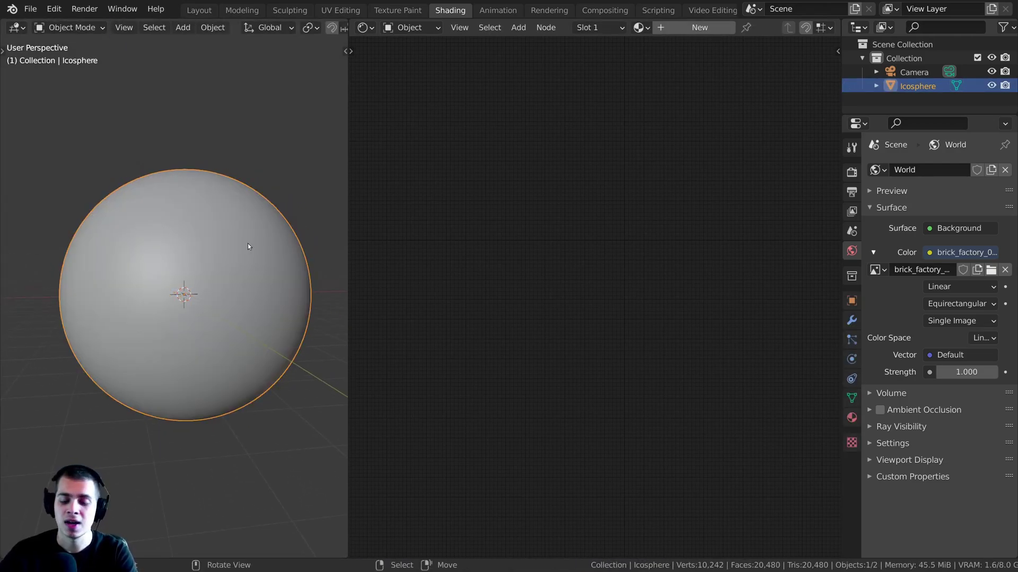
key(KP_0)
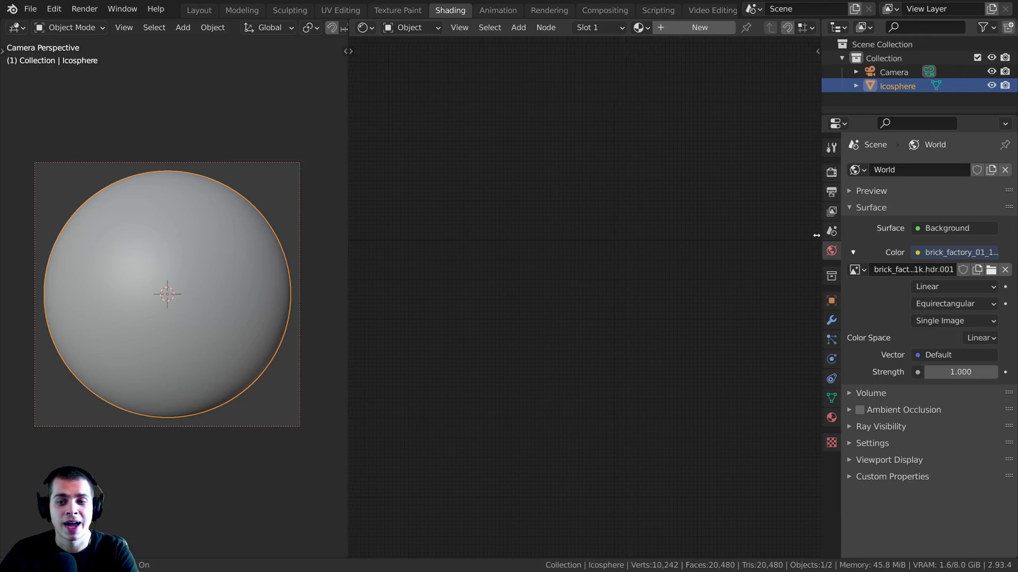
Switch the 3D viewport to rendered shading and enlarge the shader editor by narrowing the areas on both sides
drag(842, 235, 776, 235)
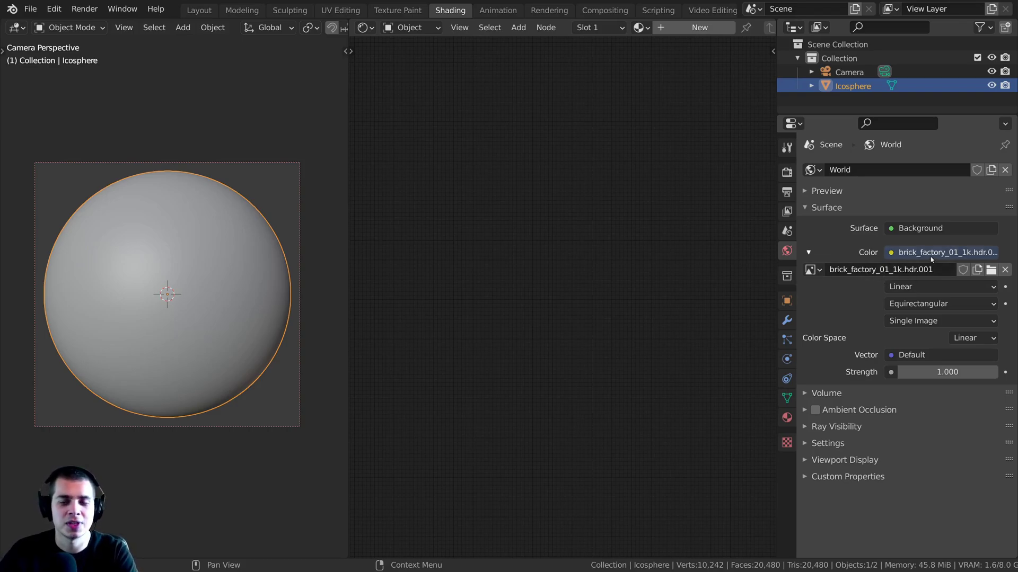
key(z)
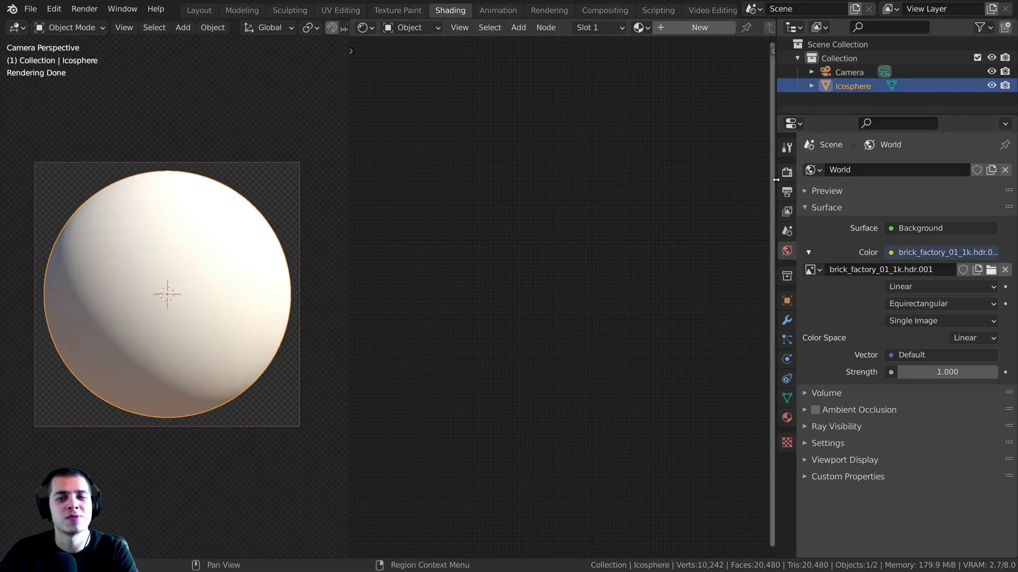
drag(776, 182, 887, 186)
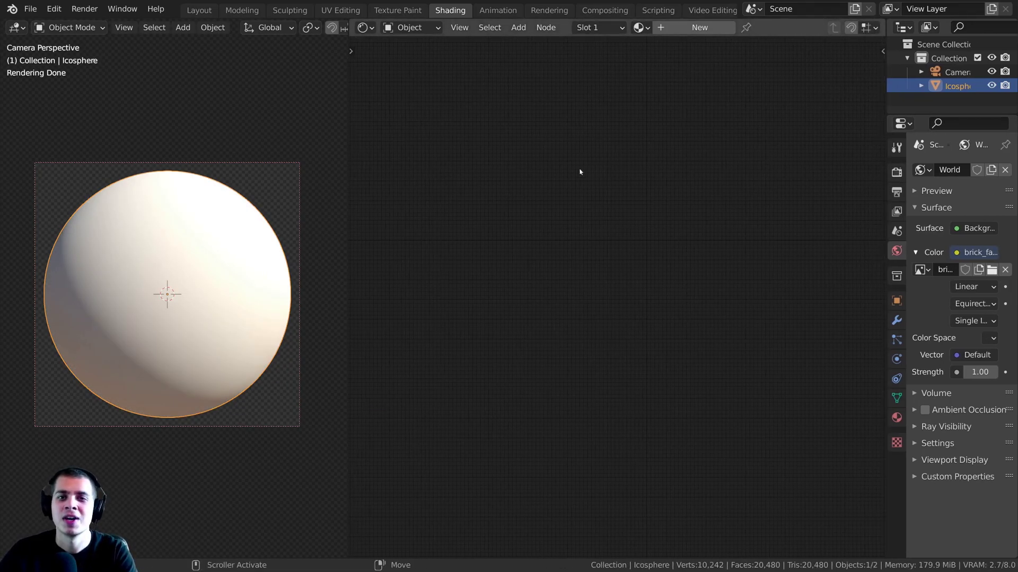
drag(347, 193, 307, 194)
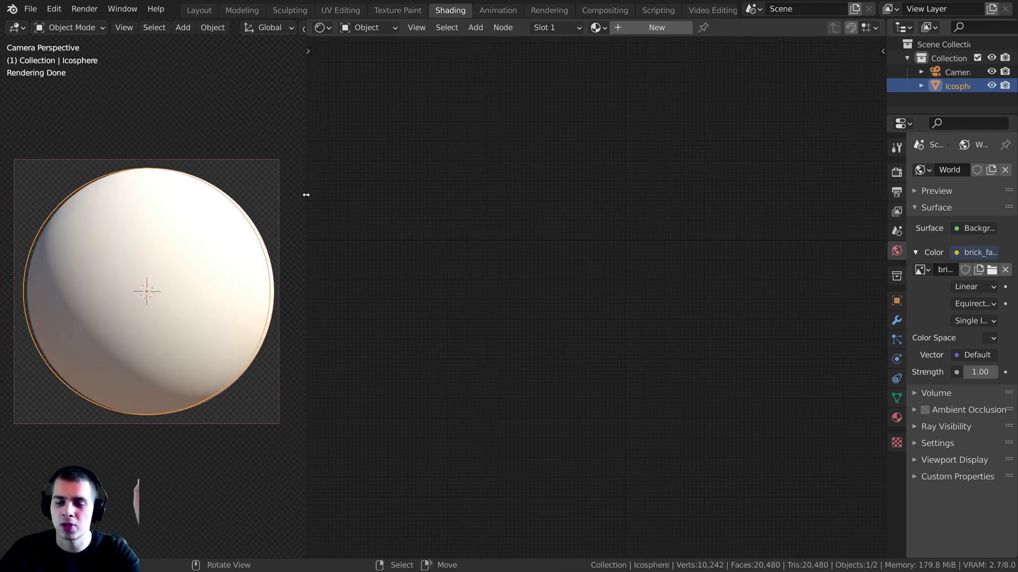
Create a new material for the icosphere and move its Principled BSDF node slightly closer to the Material Output
click(318, 29)
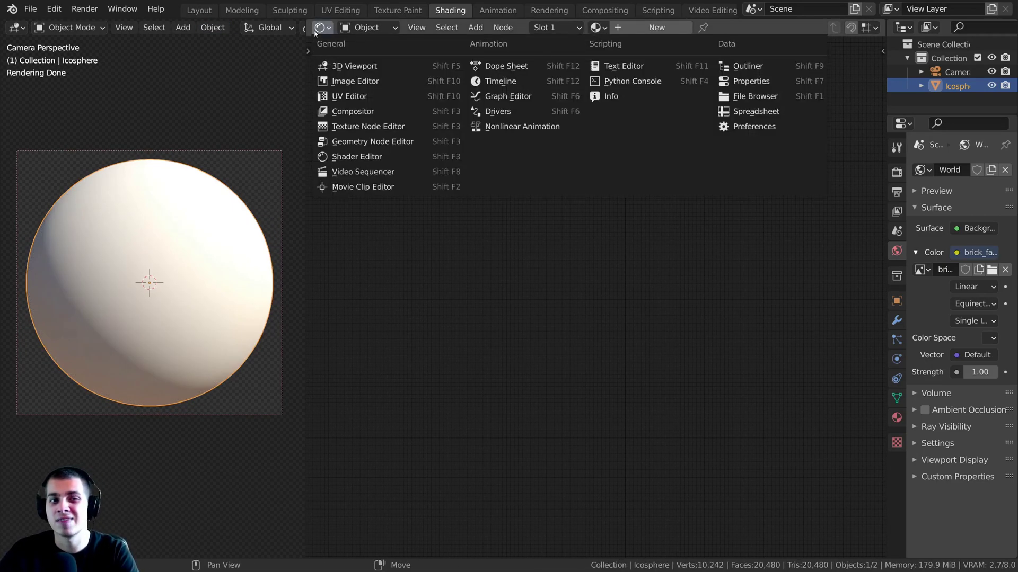
click(616, 31)
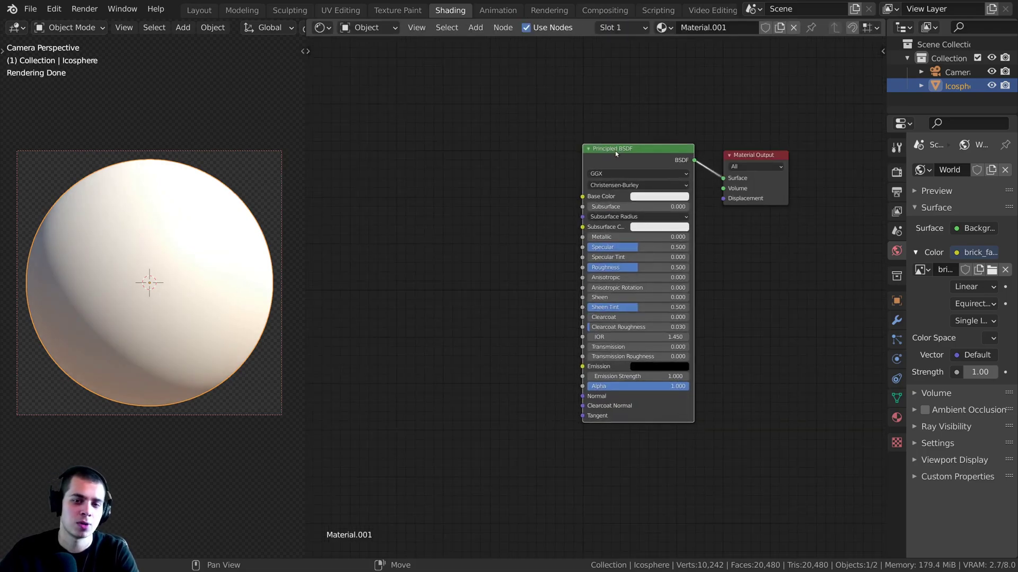
drag(615, 154, 626, 156)
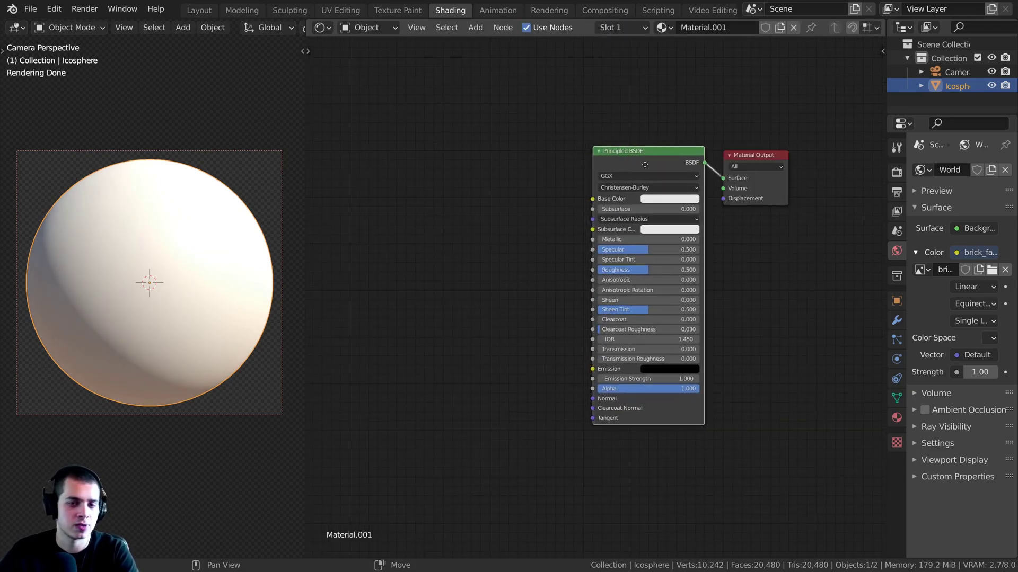
middle_drag(645, 164, 672, 164)
scroll(449, 144, up, 1)
middle_drag(398, 144, 450, 144)
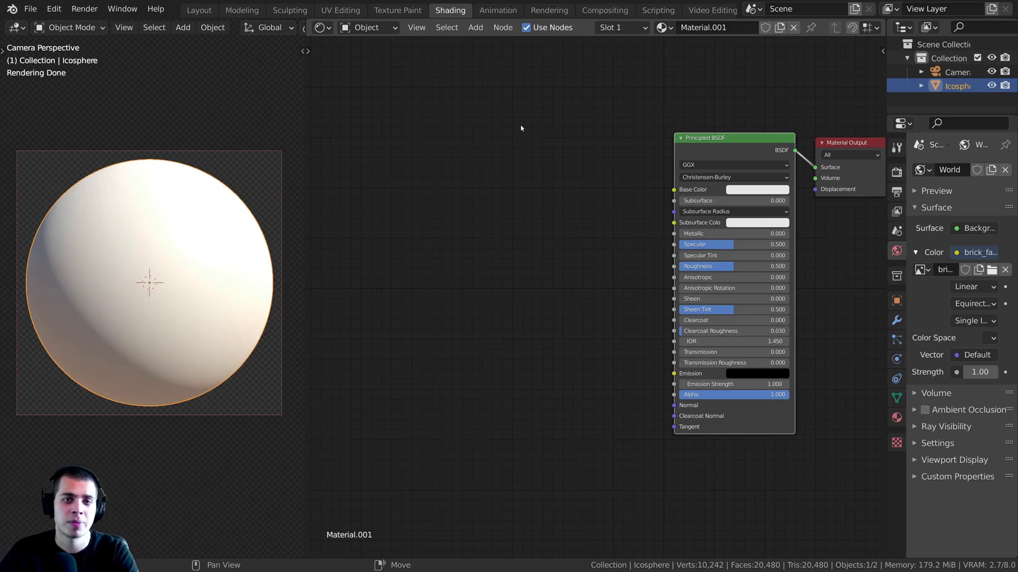
Add a Noise Texture node well to the left of the Principled BSDF node
key(shift+a)
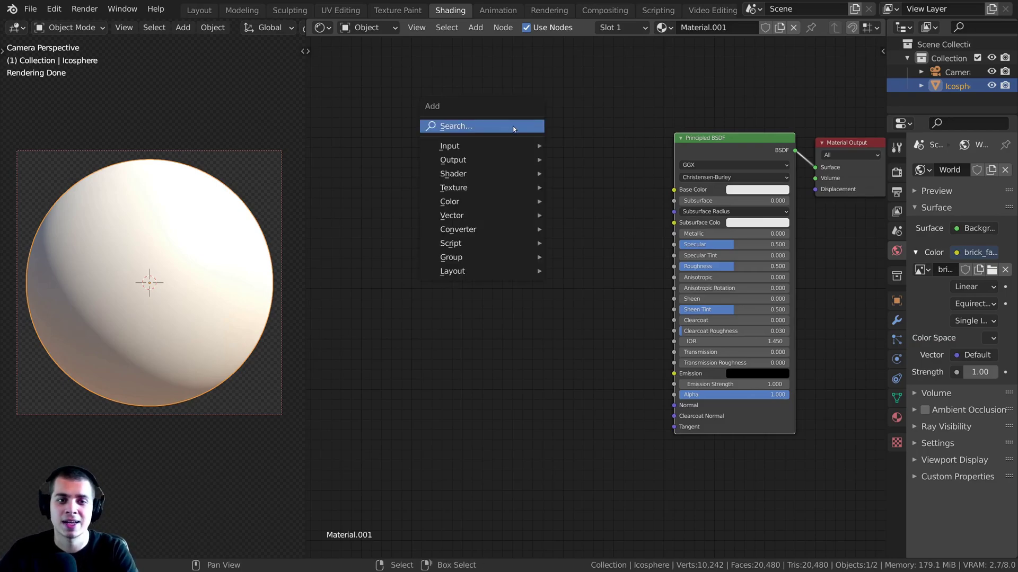
click(481, 127)
text(noi)
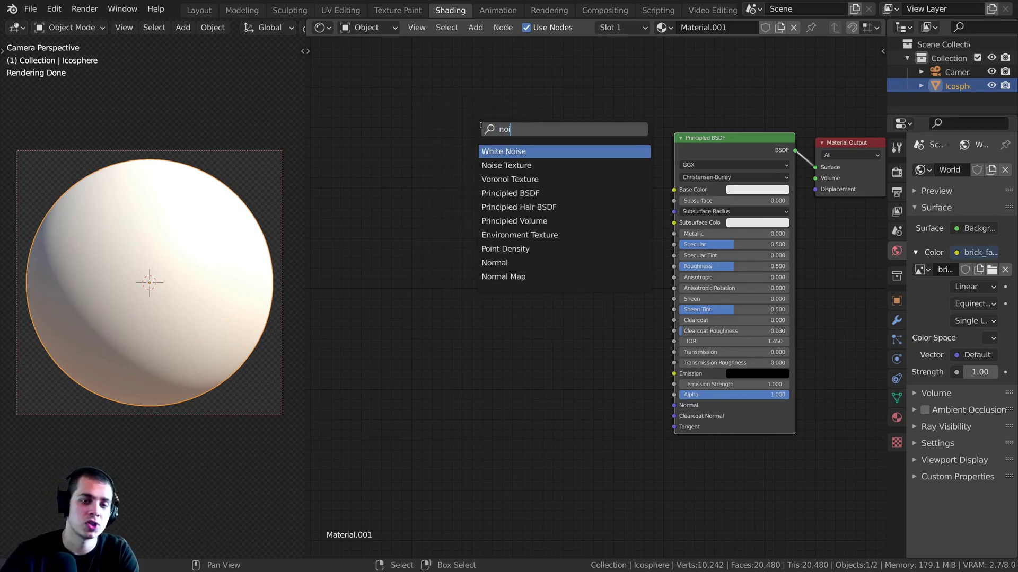
key(Down)
key(Return)
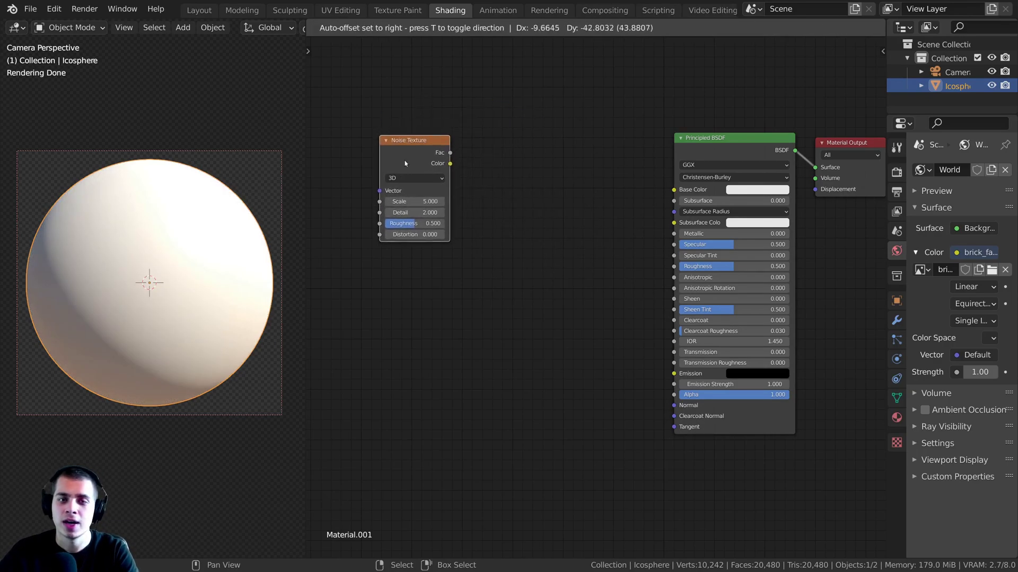
click(404, 163)
drag(408, 155, 402, 158)
middle_drag(416, 157, 488, 158)
drag(488, 158, 479, 166)
middle_drag(503, 173, 520, 168)
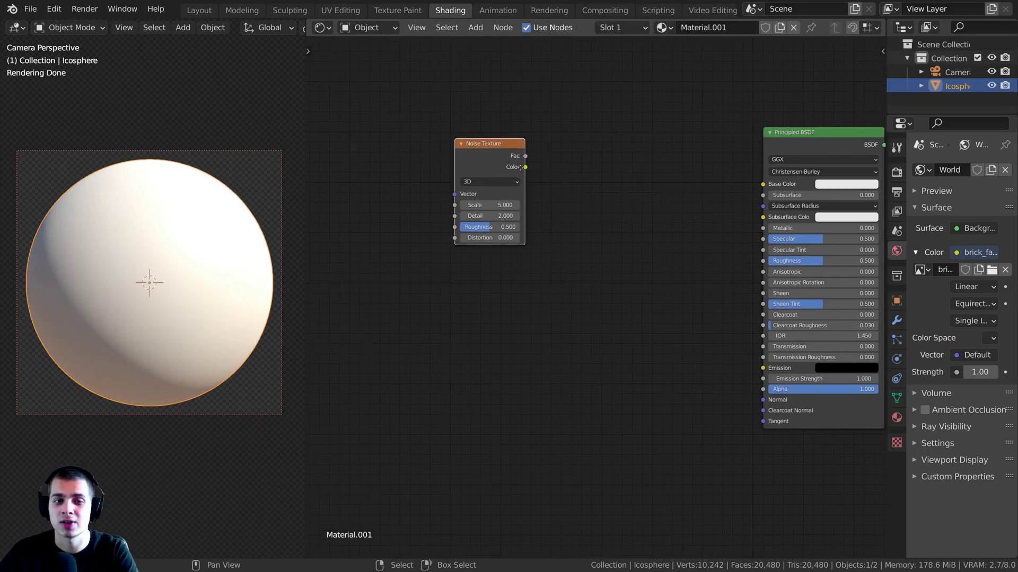
Add a Texture Coordinate node to the lower left of the Noise Texture and connect its Object output to the Vector input
middle_drag(413, 170, 521, 152)
key(shift+a)
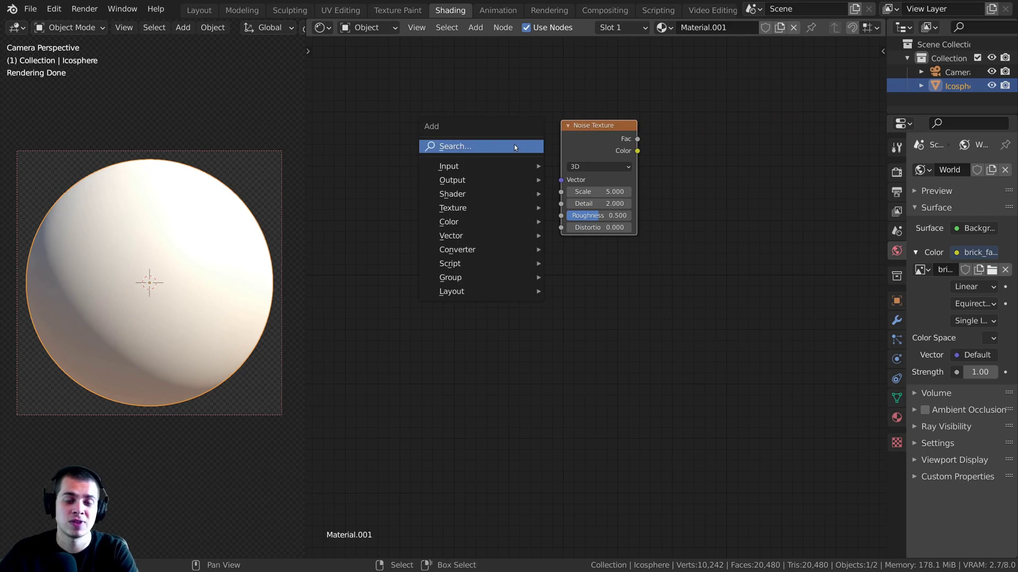
click(514, 144)
text(tex)
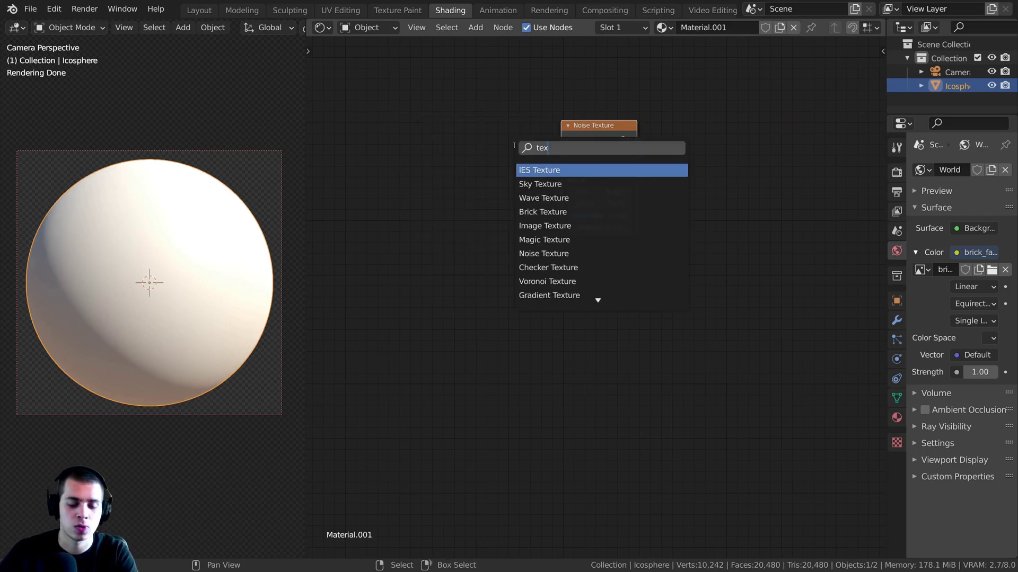
text(ture c)
click(543, 183)
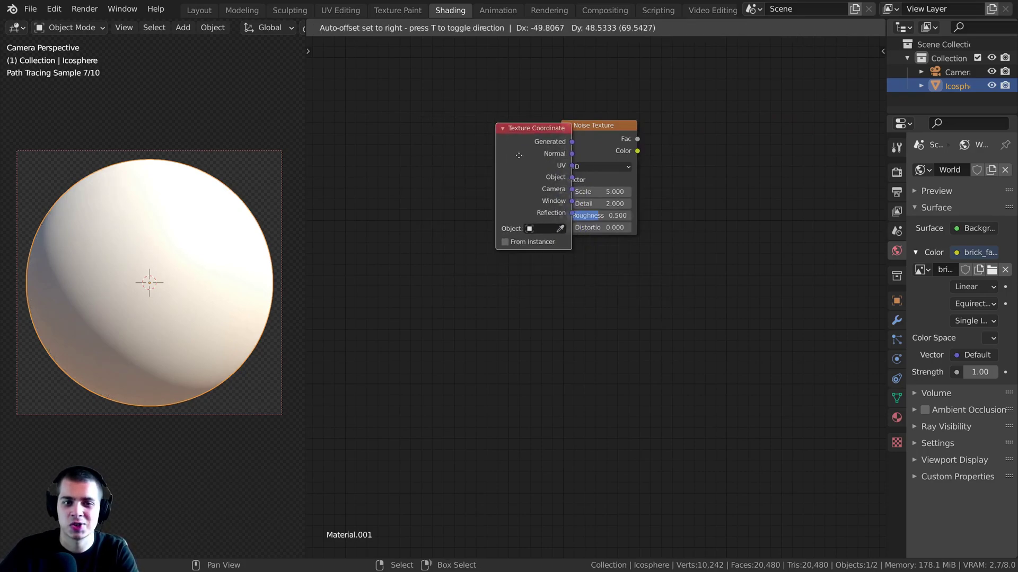
click(407, 260)
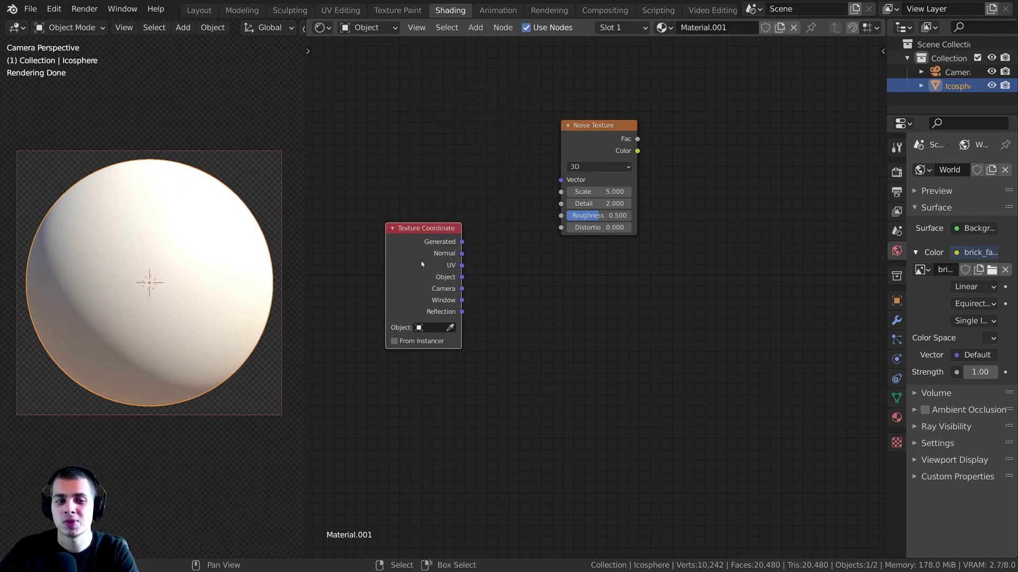
drag(456, 277, 560, 180)
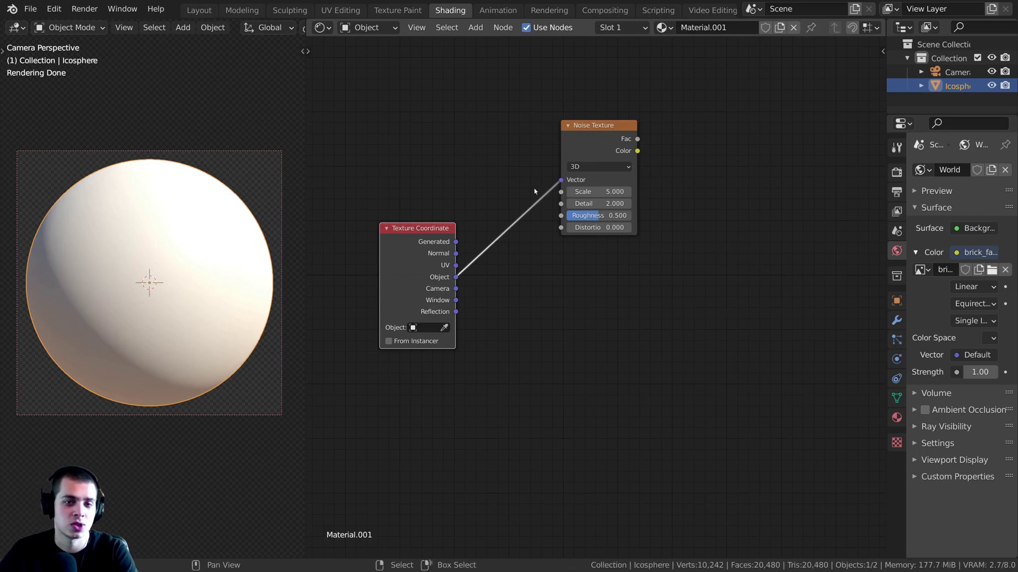
Preview the Noise Texture's Fac output directly on the icosphere
middle_drag(540, 183, 522, 196)
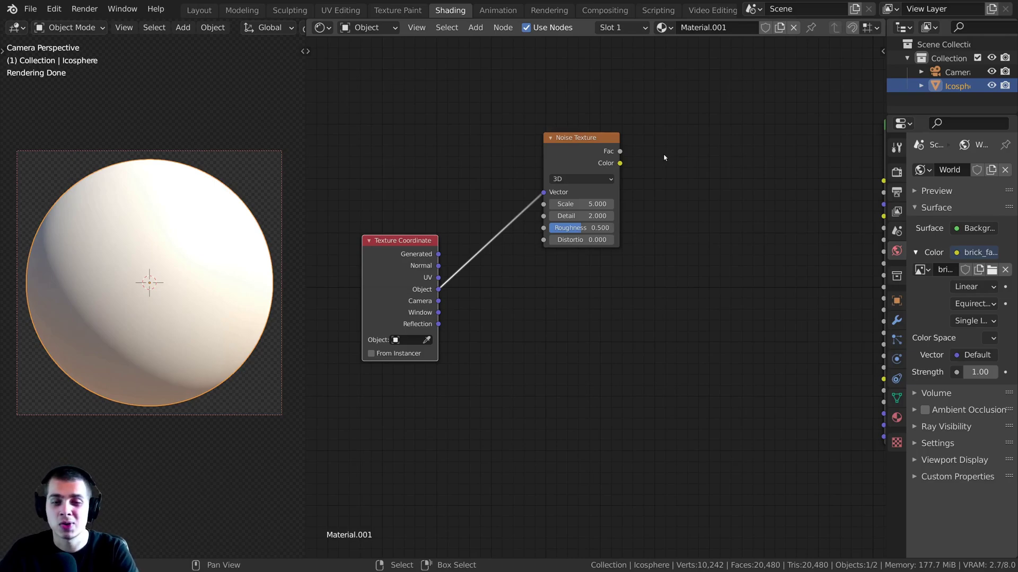
ctrl+shift+click(584, 146)
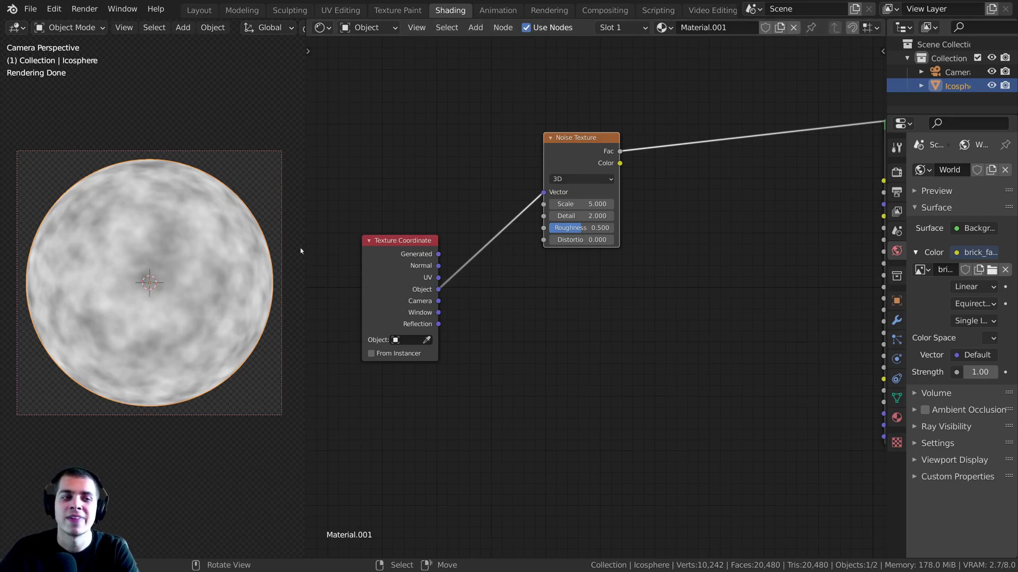
scroll(616, 242, down, 2)
middle_drag(616, 243, 562, 245)
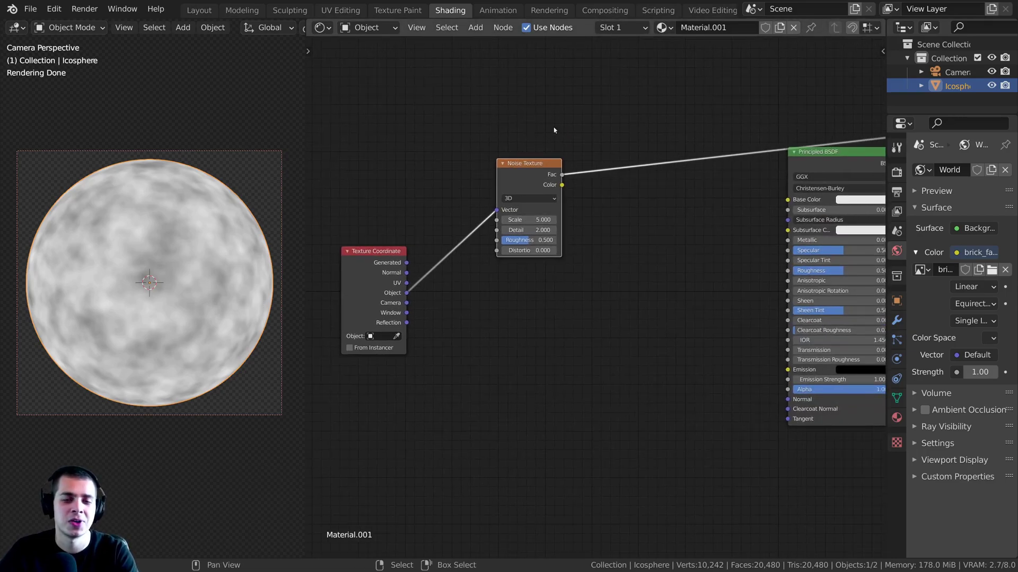
Reposition the Noise Texture and Texture Coordinate nodes so they sit slightly closer together, well clear of the Principled BSDF
middle_drag(453, 200, 452, 198)
drag(496, 176, 478, 177)
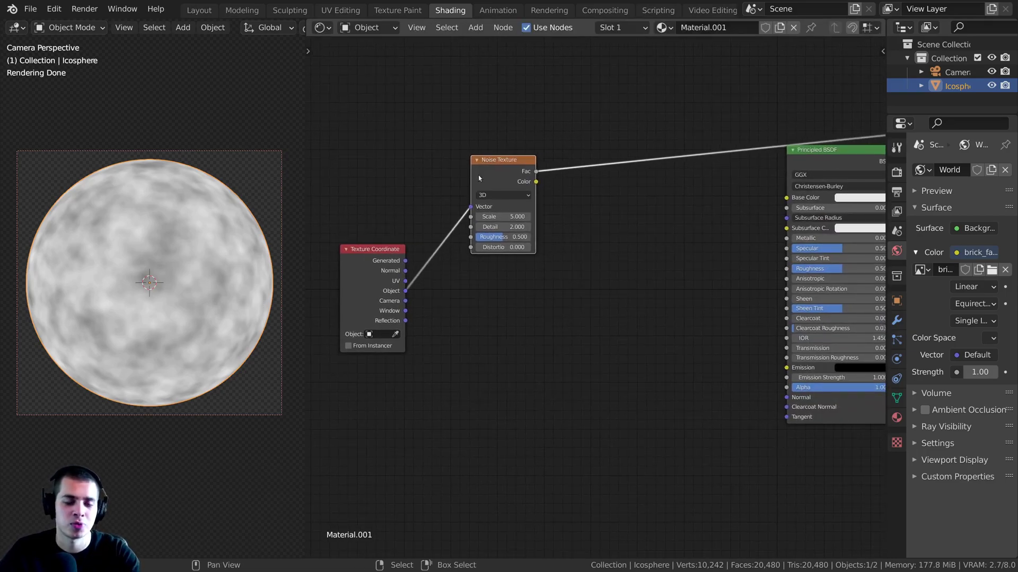
scroll(434, 215, up, 1)
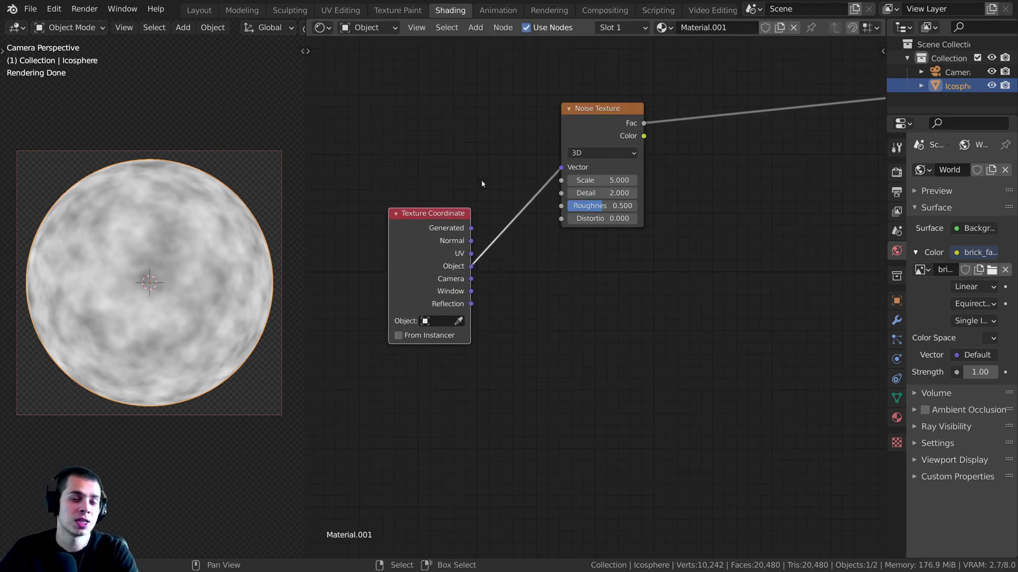
mouse_move(594, 134)
mouse_down()
mouse_move(585, 135)
mouse_move(598, 148)
mouse_up()
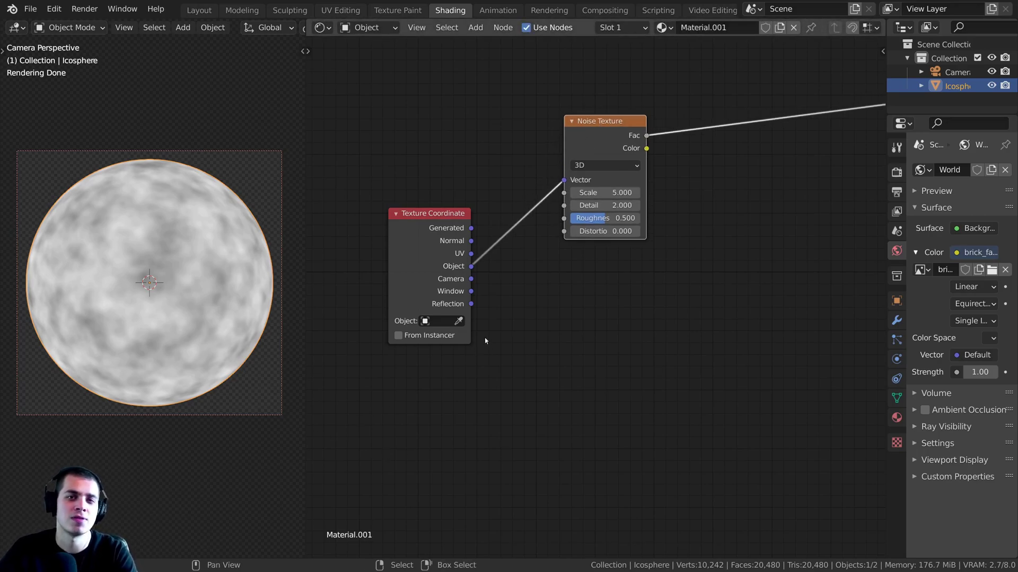
drag(418, 272, 436, 268)
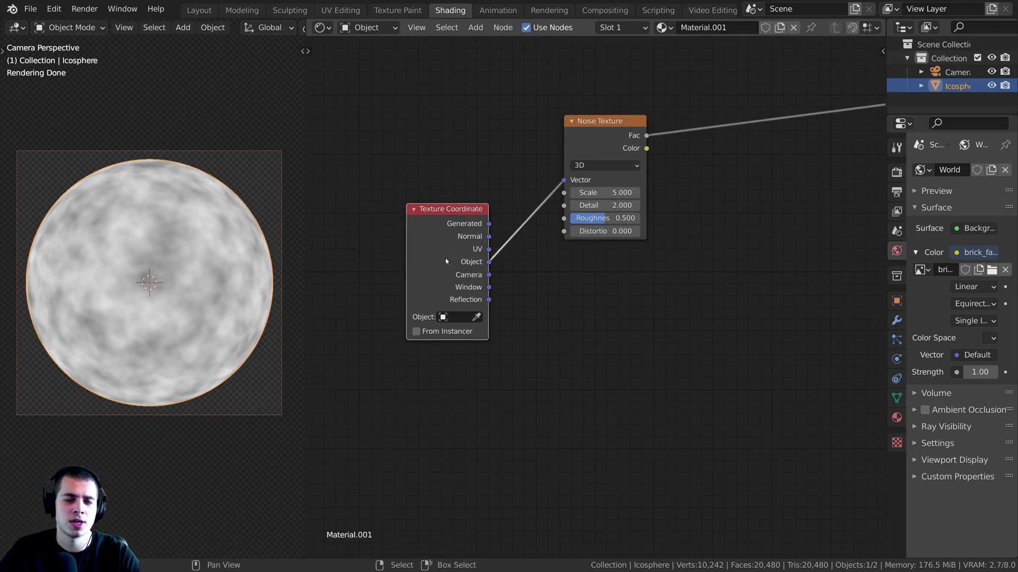
scroll(474, 264, down, 1)
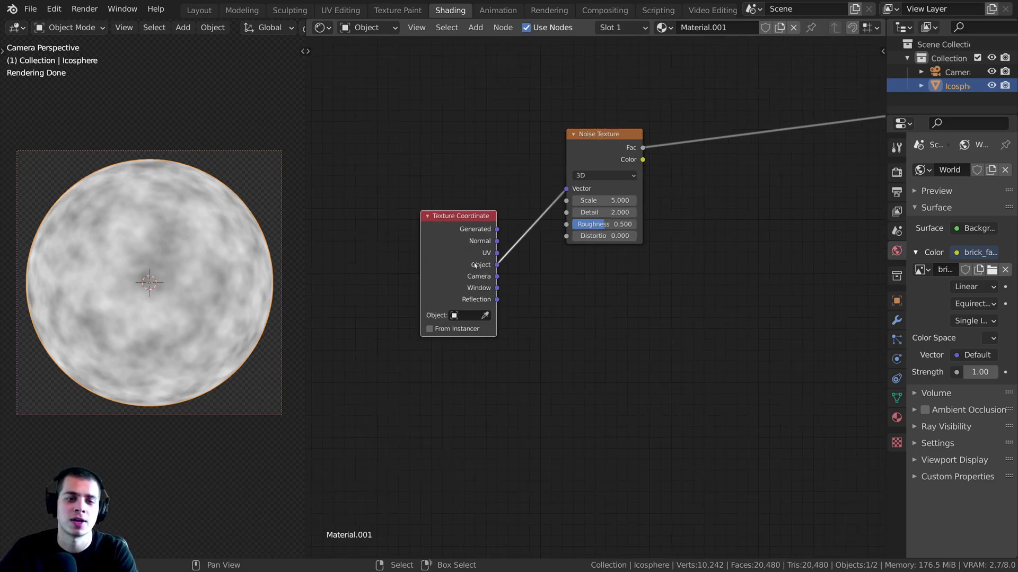
Set the Noise Texture's Scale to 6 and Detail to 16
middle_drag(474, 265, 465, 254)
scroll(464, 255, up, 4)
middle_drag(603, 98, 498, 149)
drag(498, 149, 489, 143)
middle_drag(464, 146, 508, 195)
scroll(490, 156, up, 1)
click(529, 211)
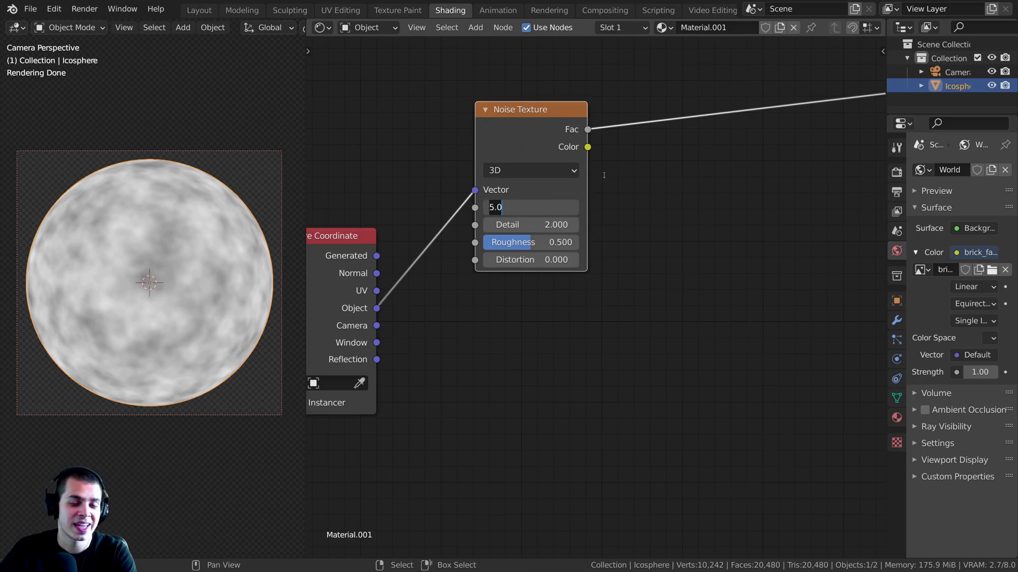
text(6)
key(Return)
click(532, 223)
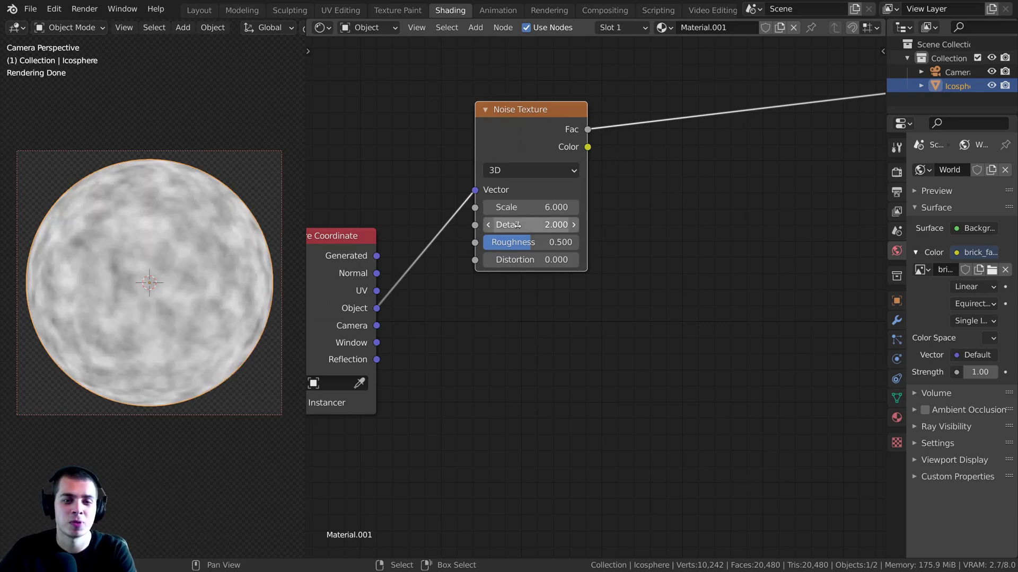
text(16)
key(Return)
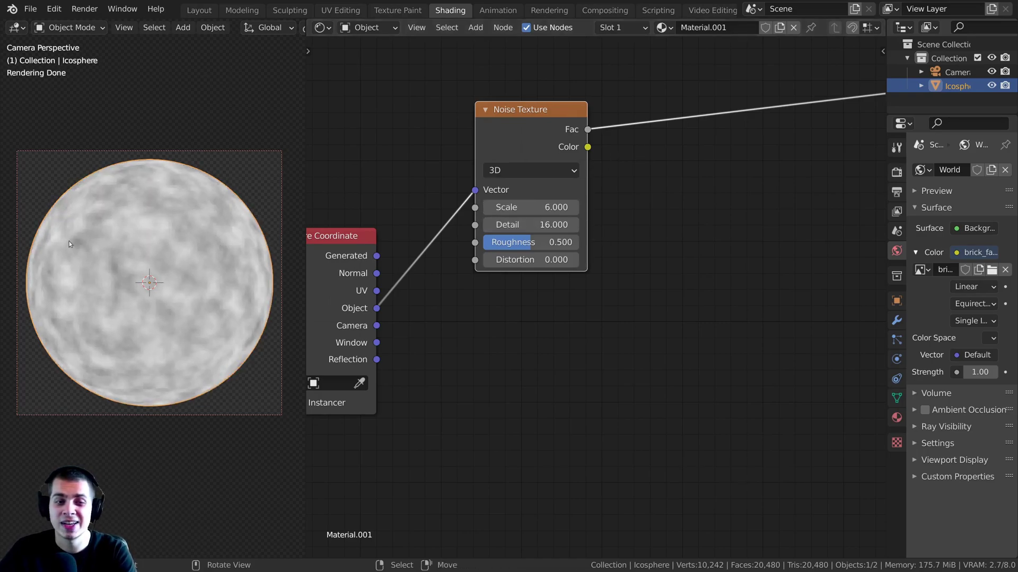
Set the Noise Texture's Roughness to 0.65 and check the finer pattern on the sphere
scroll(142, 271, up, 4)
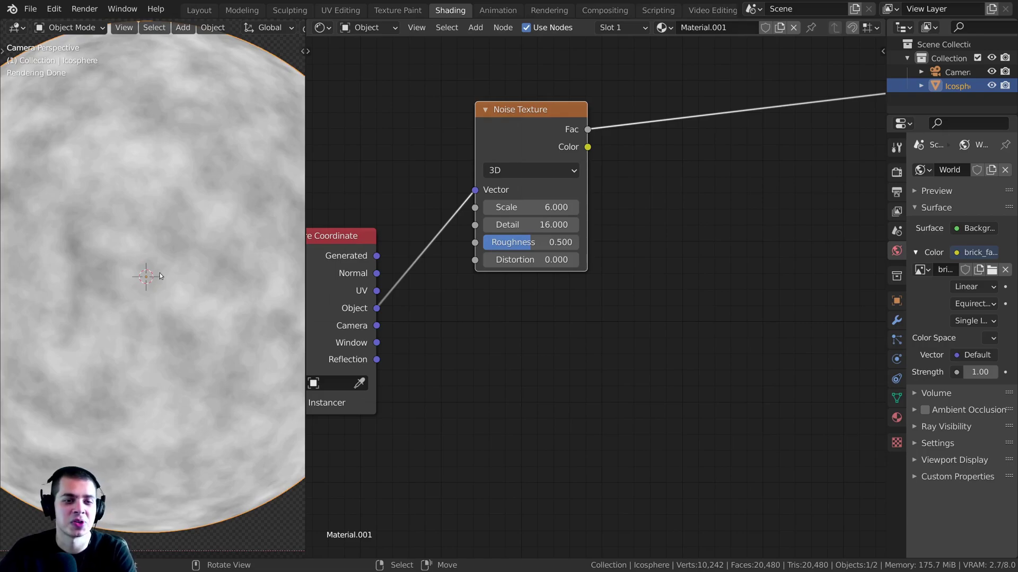
click(553, 243)
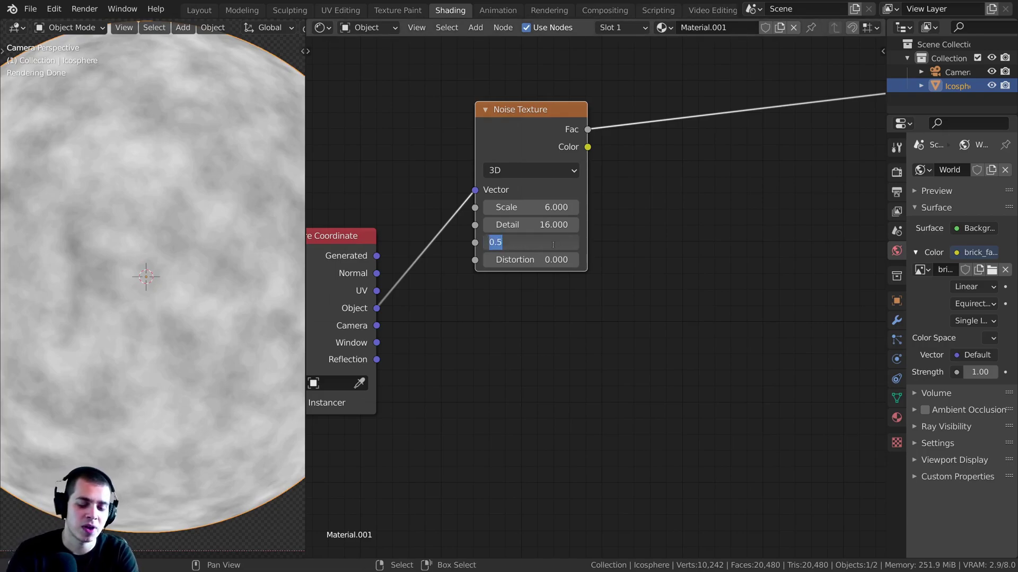
text(0.65)
key(Return)
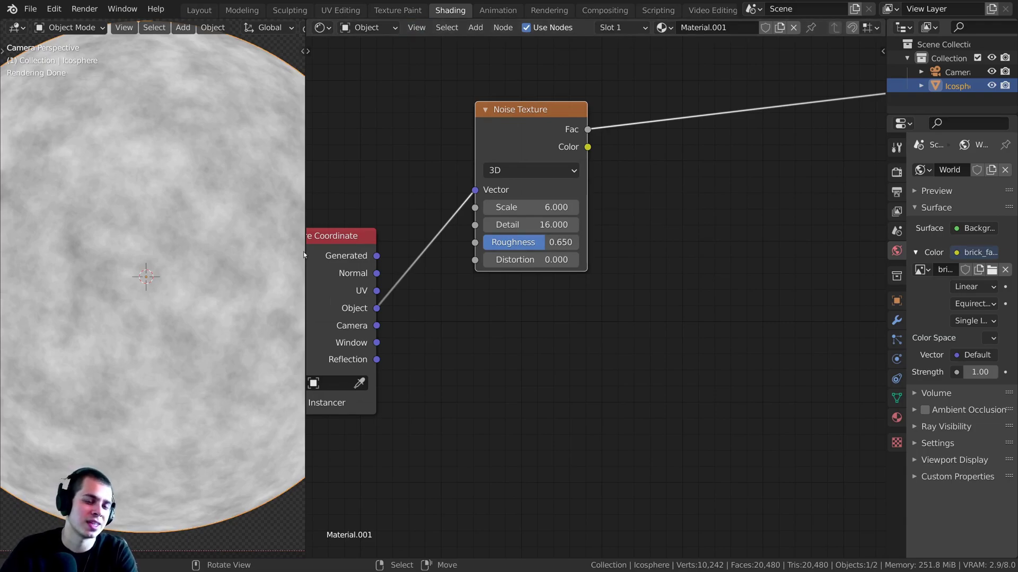
scroll(133, 324, down, 3)
scroll(609, 310, down, 2)
Connect the Noise Texture's Fac output to the Principled BSDF's Base Color and route the Principled BSDF to the Material Output
key(Home)
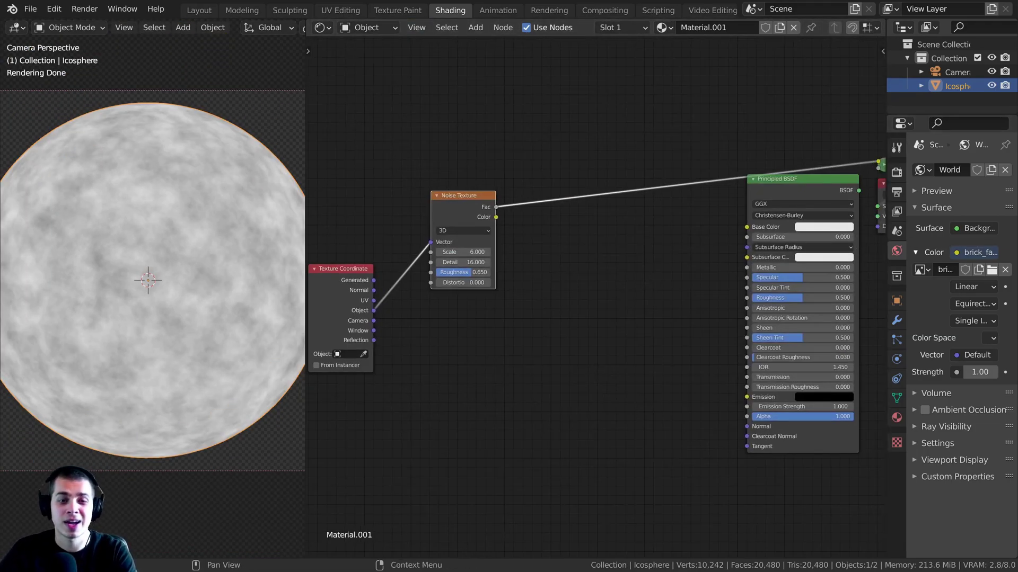
drag(495, 207, 746, 226)
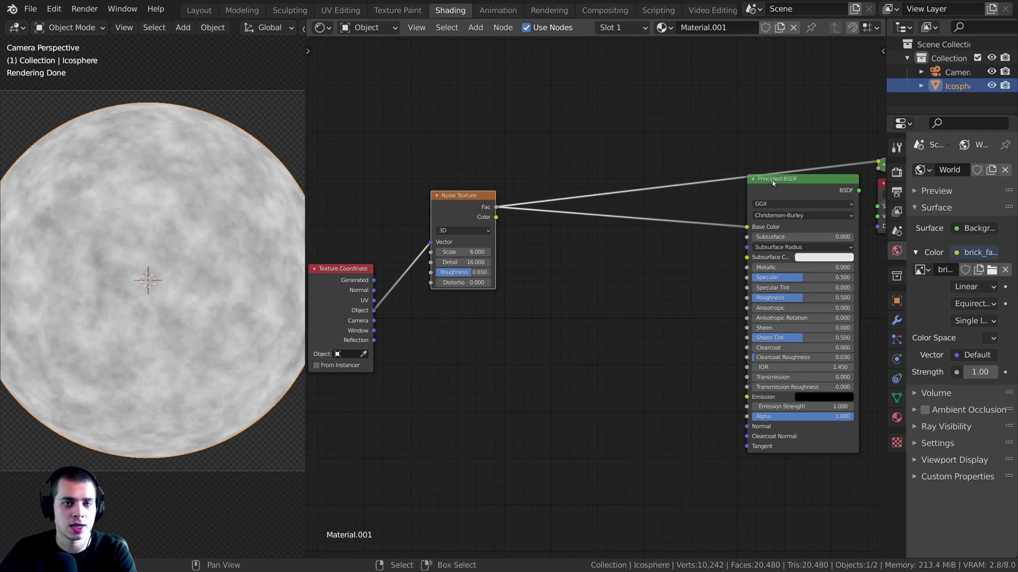
drag(767, 180, 753, 180)
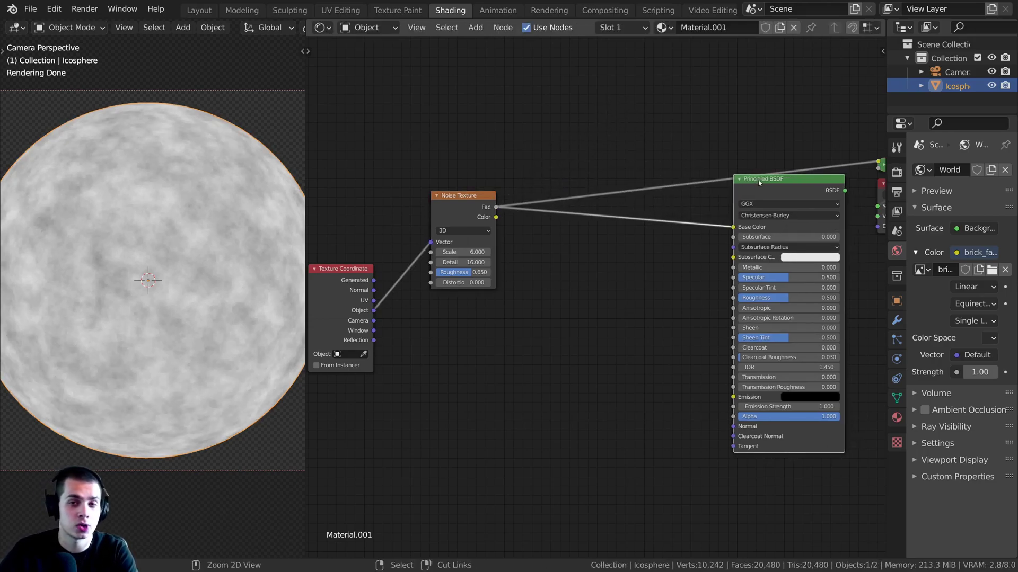
ctrl+shift+click(768, 183)
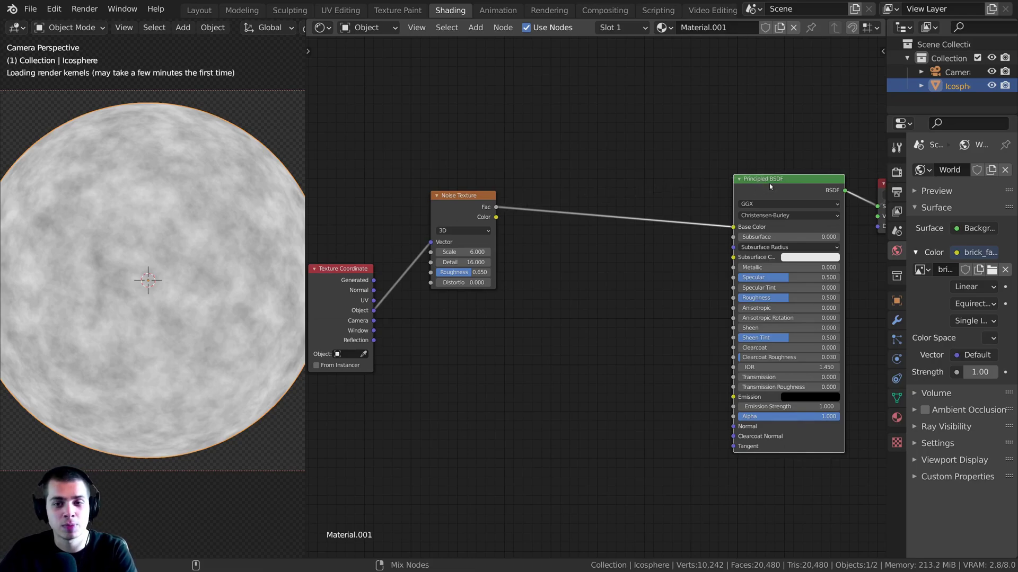
Insert a ColorRamp node on the link between the Noise Texture and the Principled BSDF's Base Color
middle_drag(404, 255, 440, 255)
scroll(218, 211, down, 1)
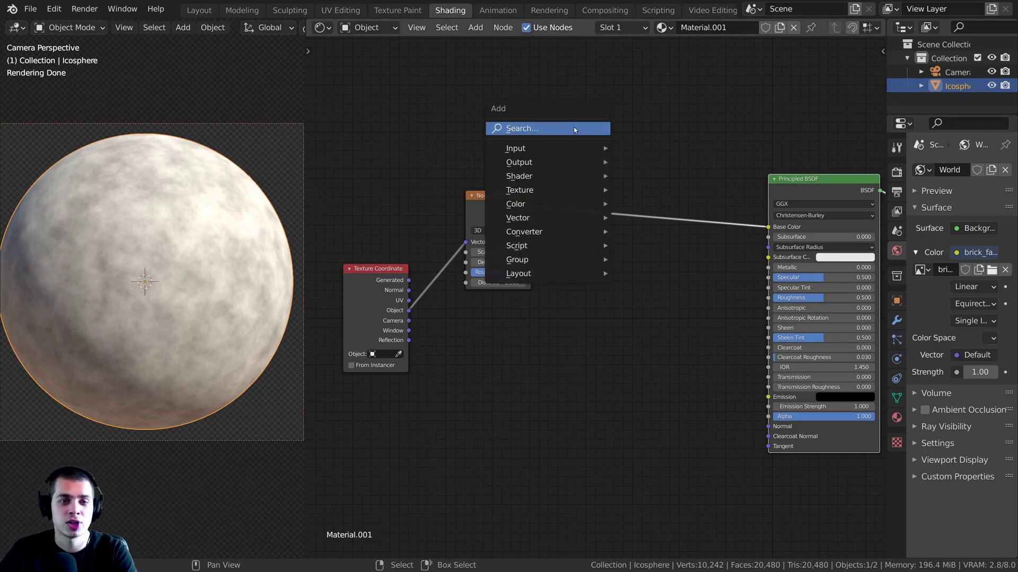
click(574, 128)
text(col)
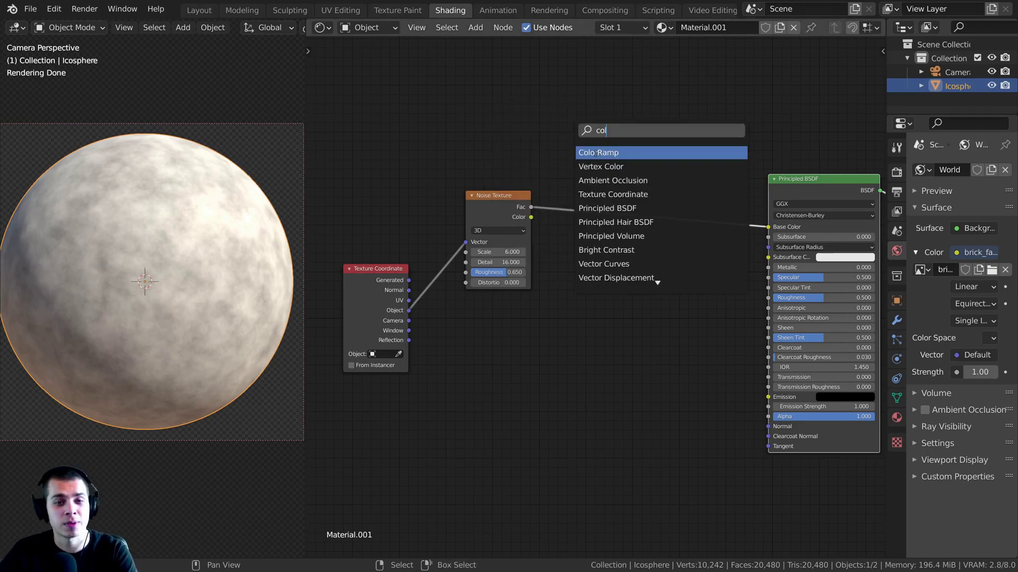
key(Return)
click(583, 182)
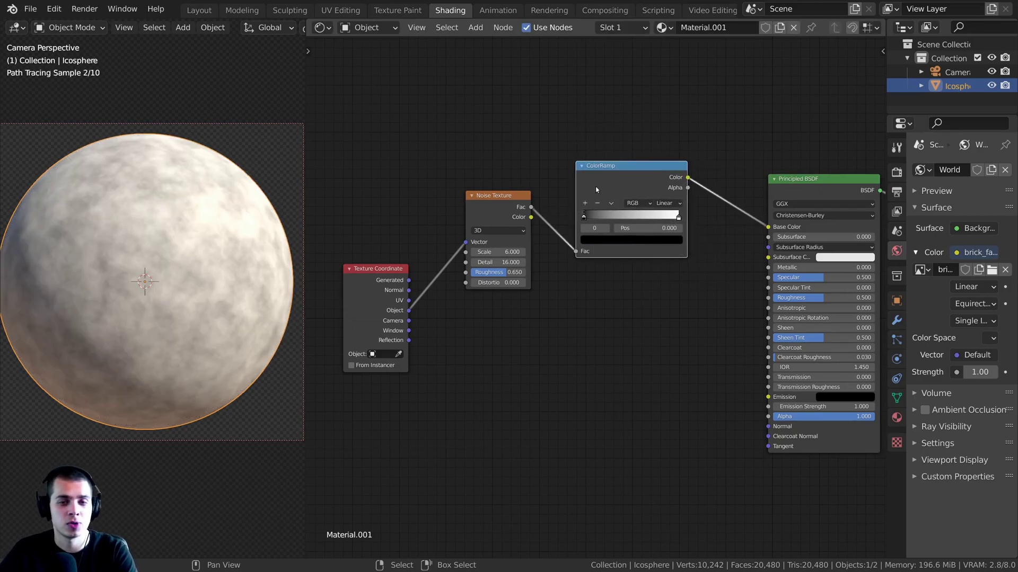
Nudge the Principled BSDF slightly up and the ColorRamp node slightly down
scroll(581, 212, up, 2)
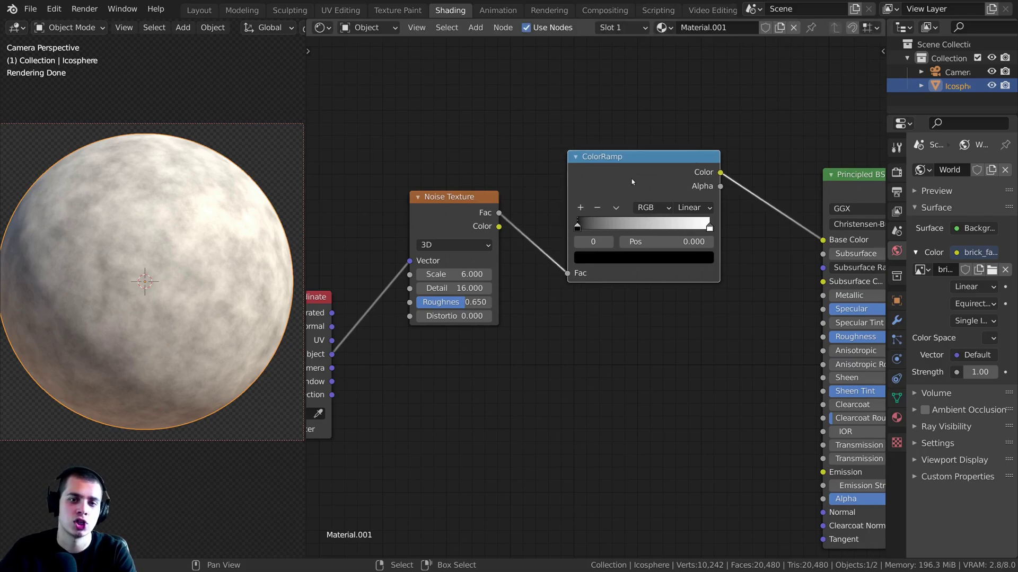
middle_drag(669, 212, 602, 207)
drag(784, 172, 782, 168)
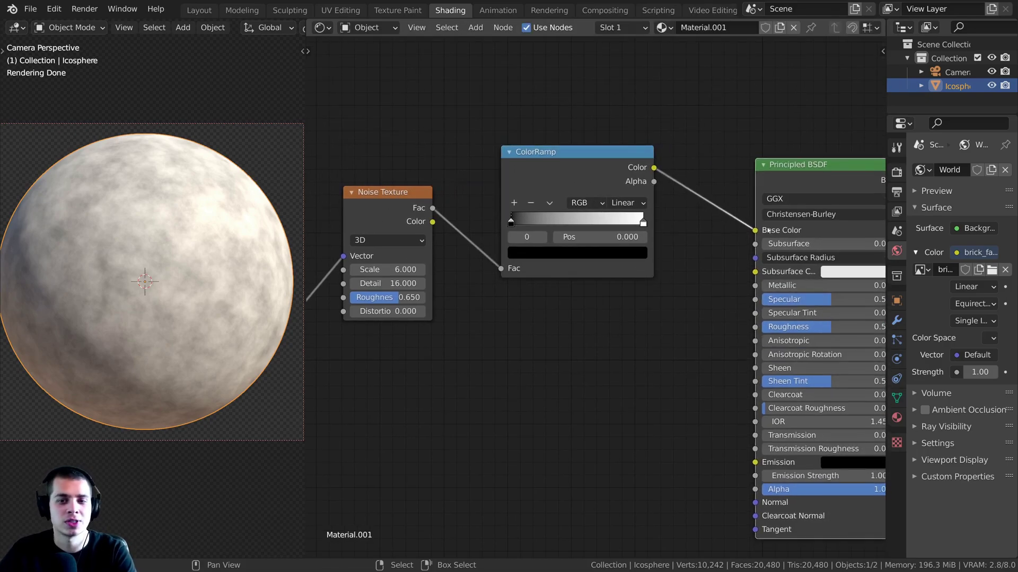
drag(564, 158, 566, 167)
scroll(568, 166, up, 1)
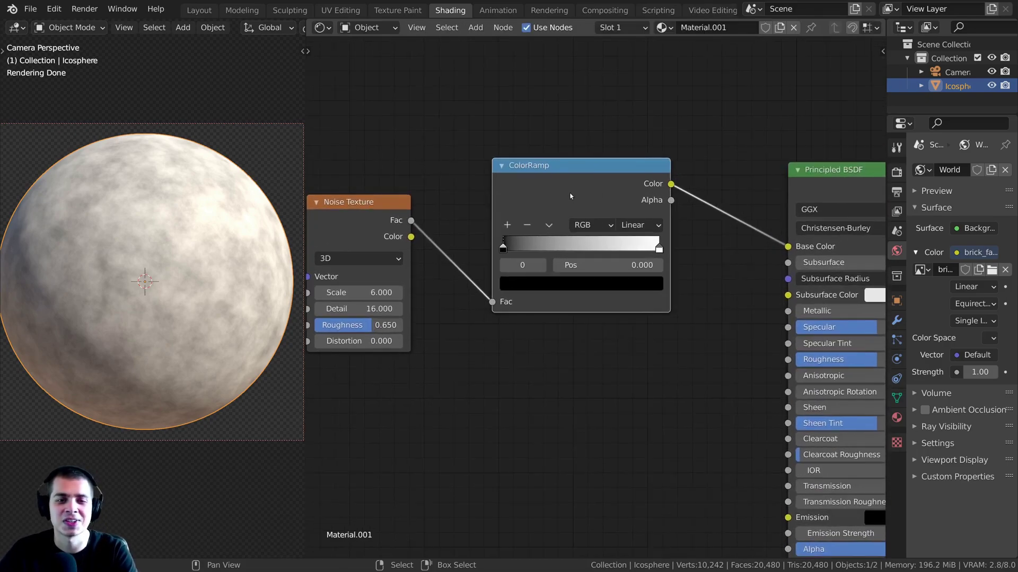
Change the ColorRamp's white stop to the light tan color with hex CCB180 and shift the node slightly
drag(504, 248, 515, 248)
key(ctrl+z)
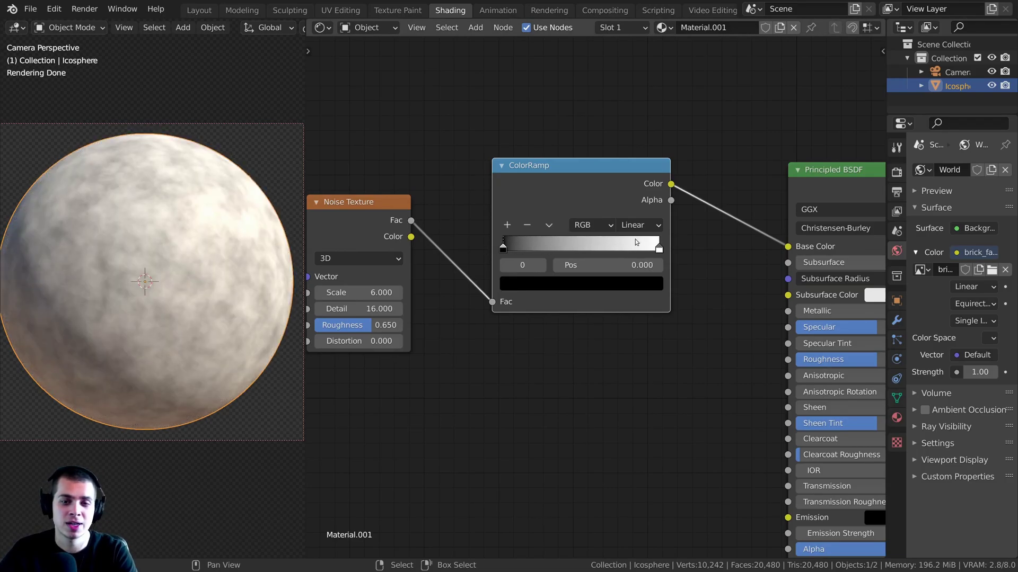
click(658, 248)
click(604, 287)
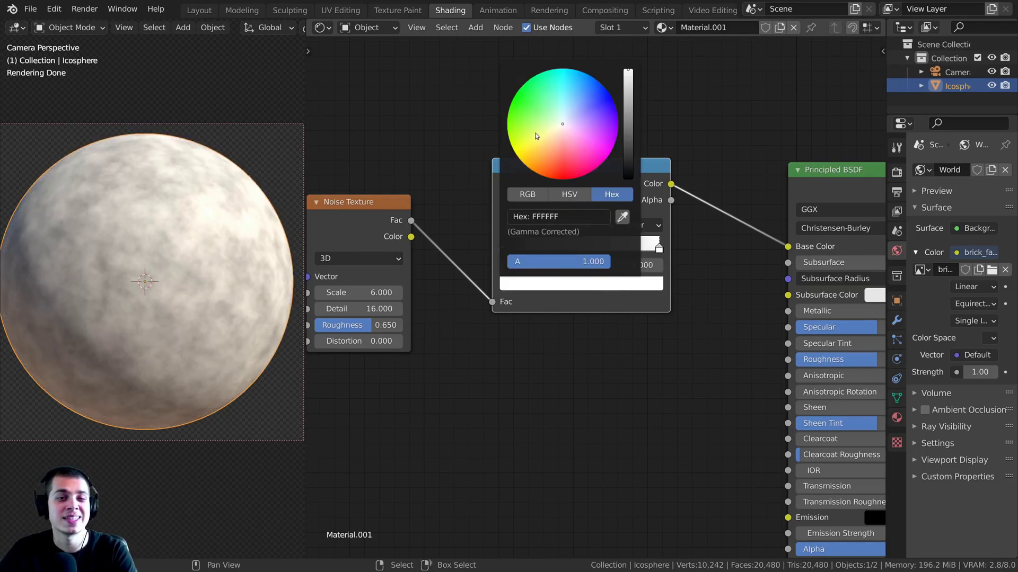
drag(562, 124, 552, 141)
click(571, 216)
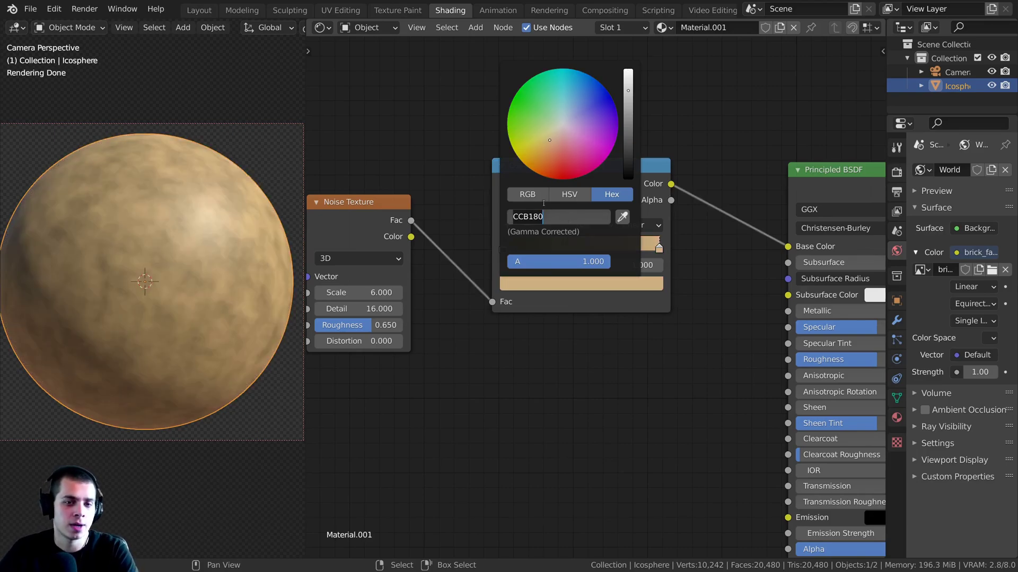
drag(555, 217, 507, 217)
click(553, 221)
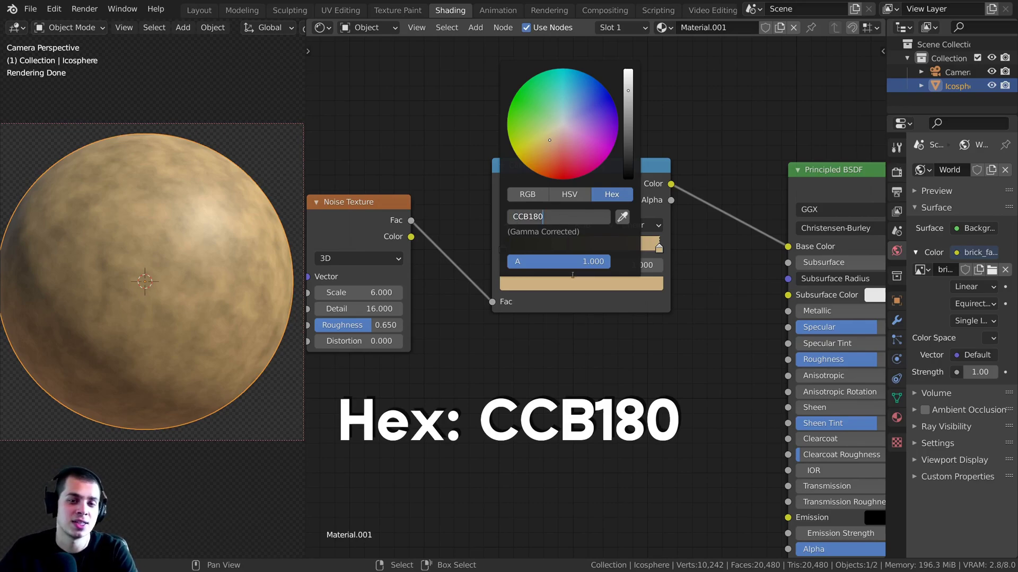
key(Return)
drag(551, 192, 557, 197)
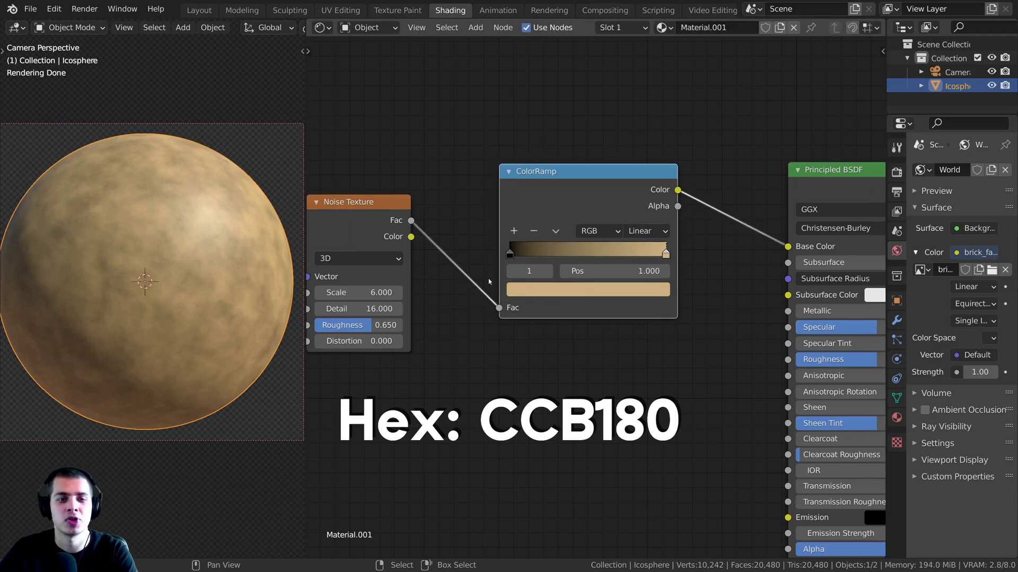
Add a middle stop to the ColorRamp, color it with hex 955E2F and place it at position 0.459
click(514, 231)
scroll(551, 265, up, 2)
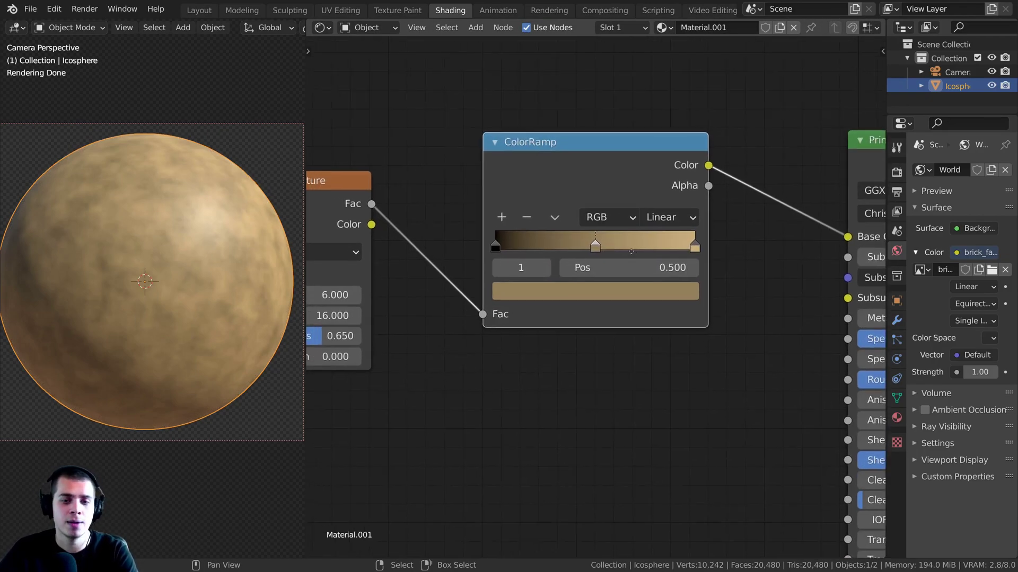
click(568, 292)
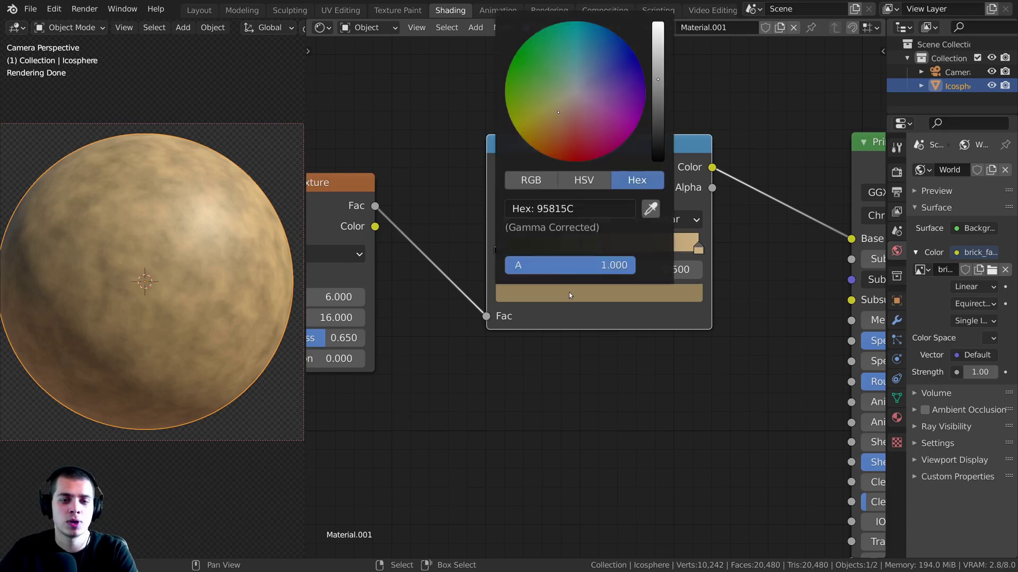
click(561, 119)
click(657, 106)
click(588, 210)
text(955E2F)
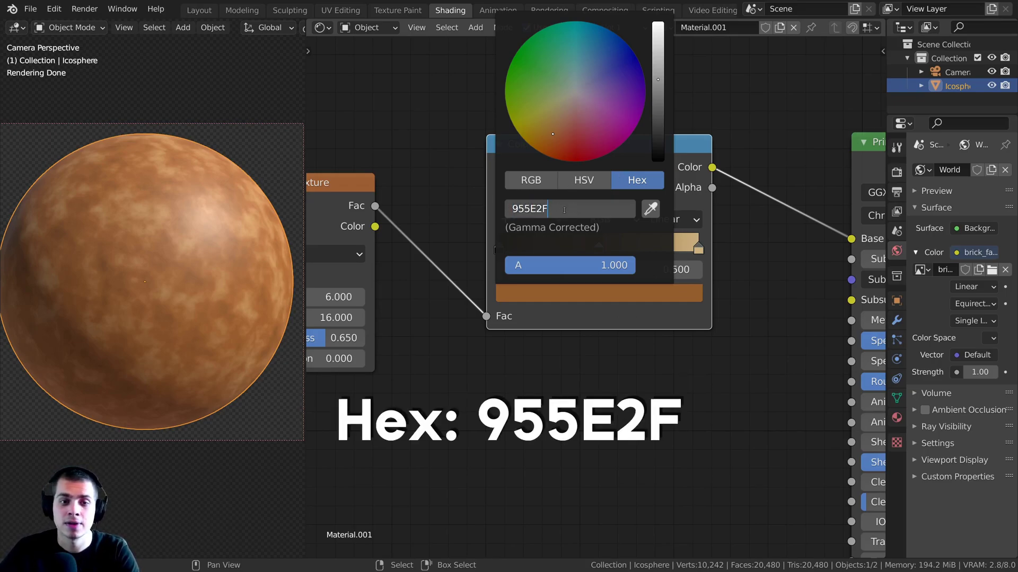
key(Return)
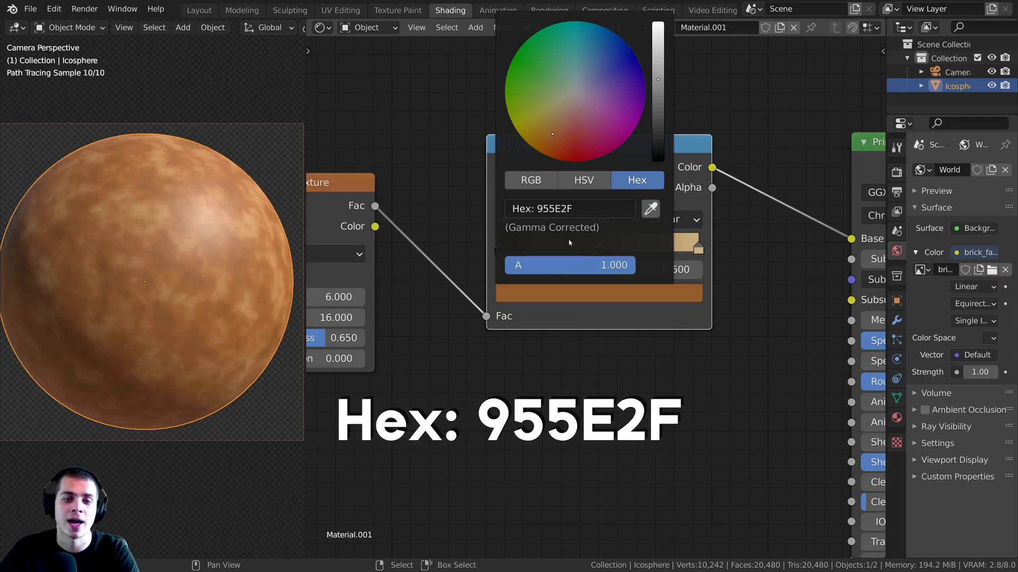
drag(599, 246, 590, 247)
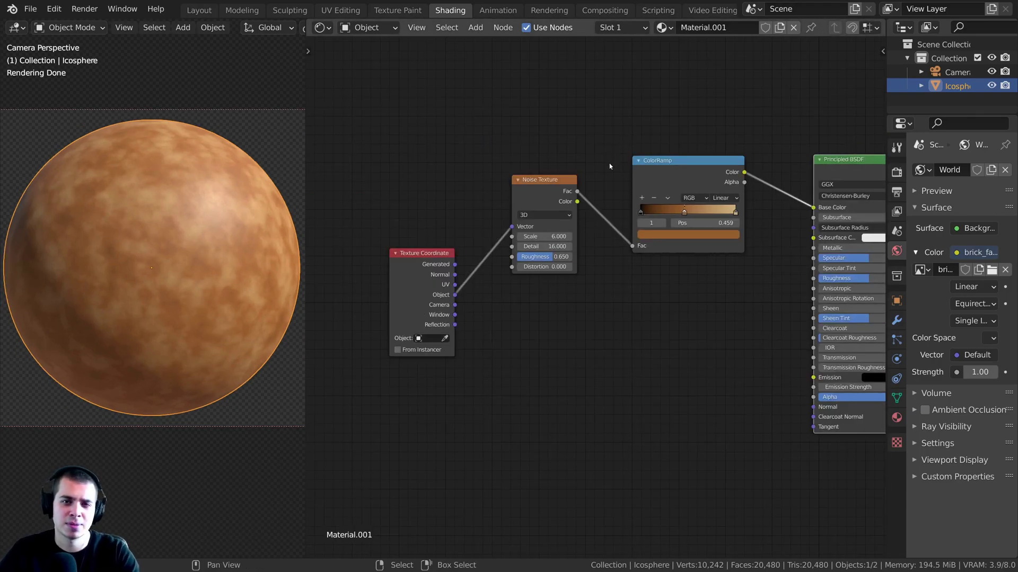
scroll(654, 185, up, 1)
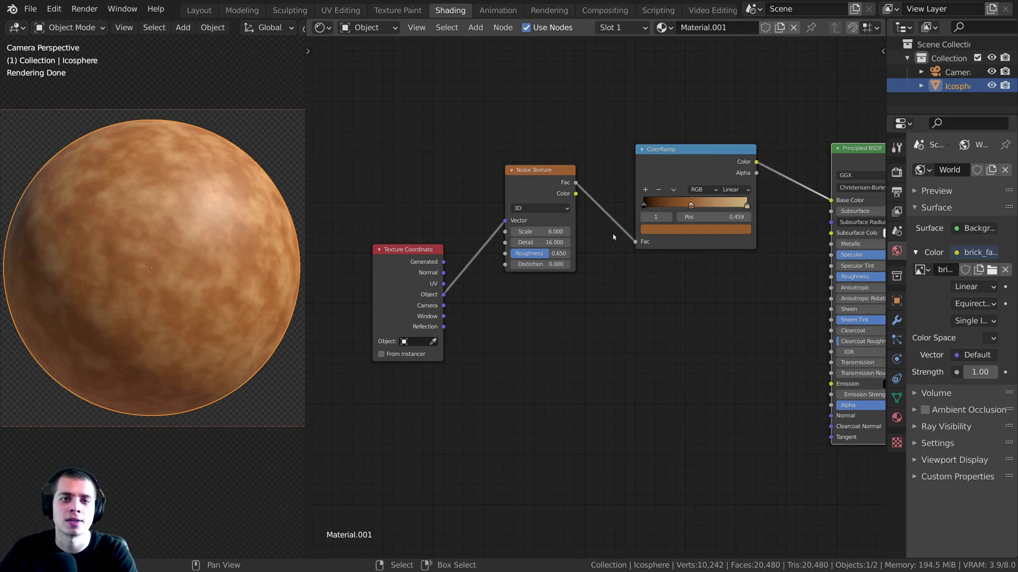
Add a Voronoi Texture node and place it directly below the Noise Texture
key(shift+a)
click(499, 303)
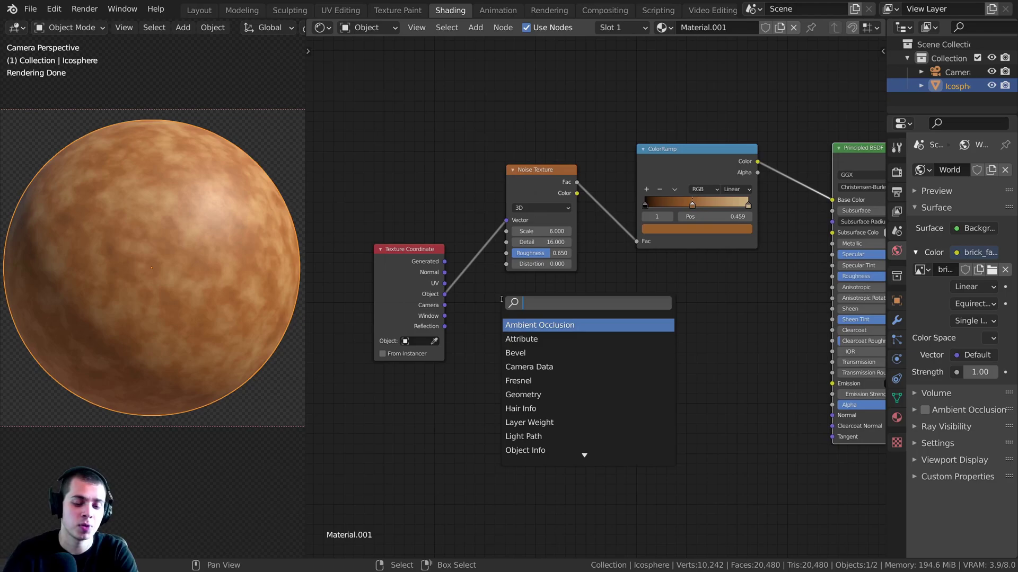
text(vor)
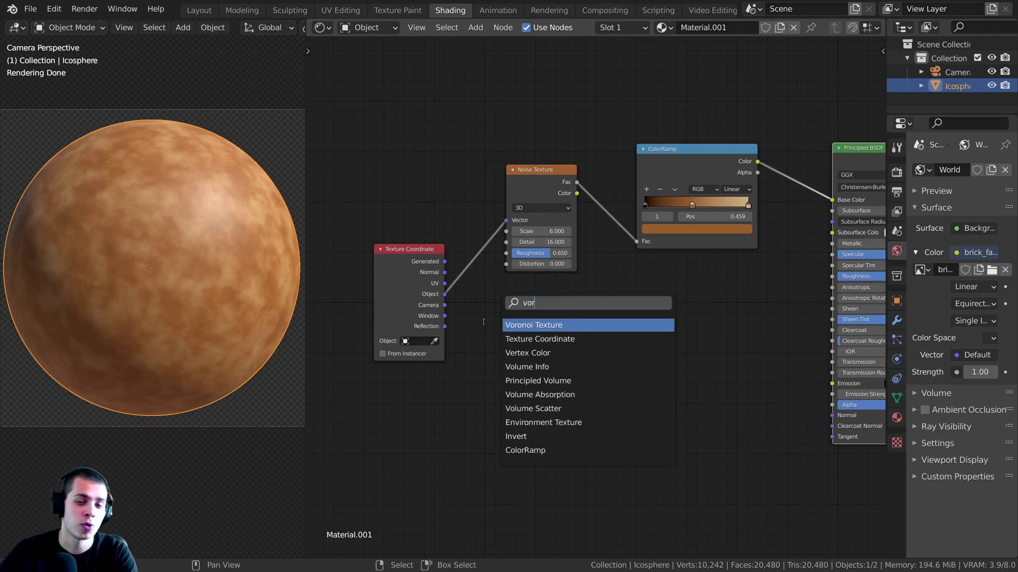
key(Return)
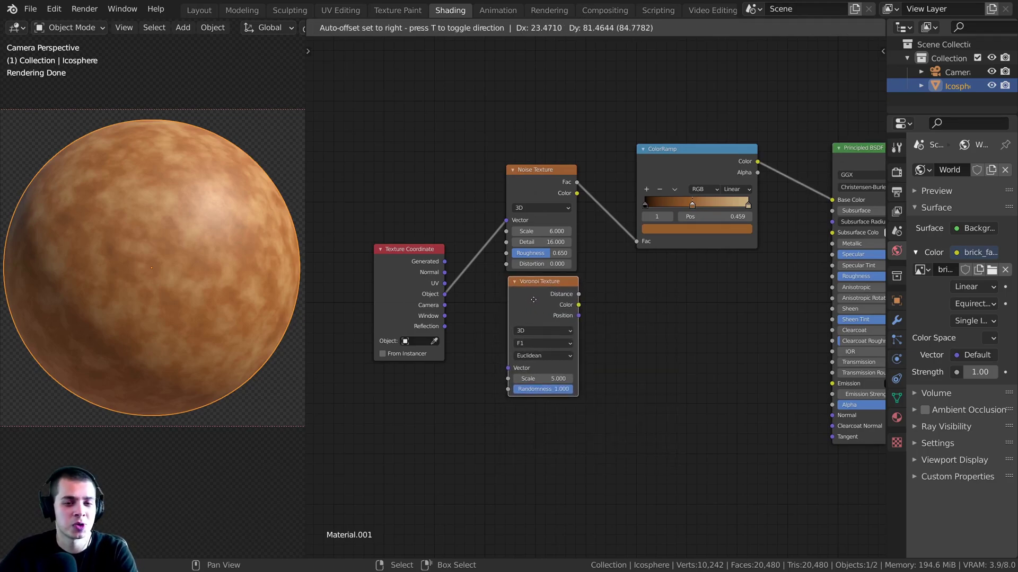
click(533, 305)
scroll(533, 305, up, 2)
drag(528, 301, 525, 306)
Link the Texture Coordinate's Object output to the Voronoi Texture's Vector input and preview the Voronoi Distance on the sphere
middle_drag(525, 306, 590, 280)
drag(435, 273, 555, 354)
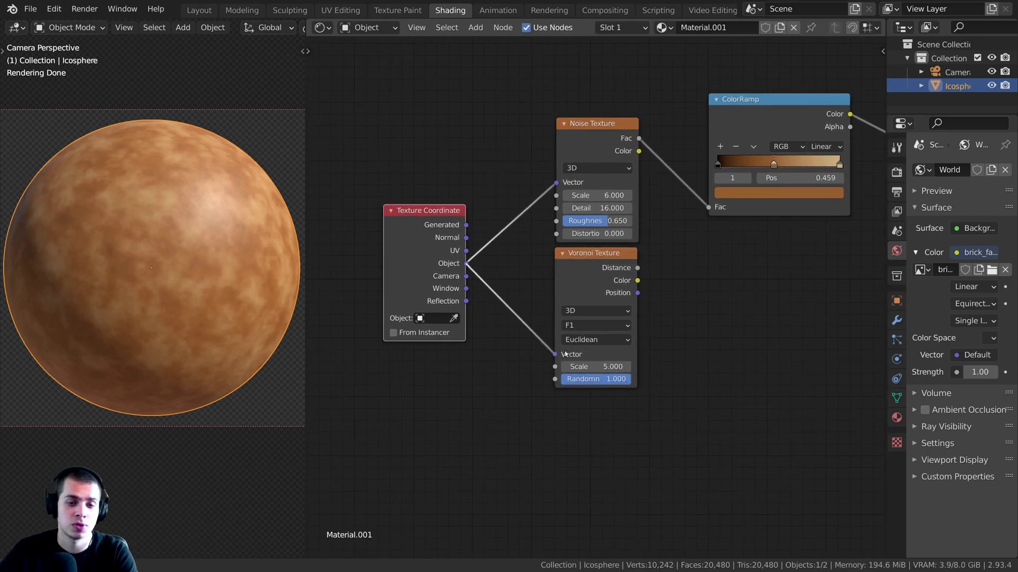
middle_drag(592, 280, 587, 289)
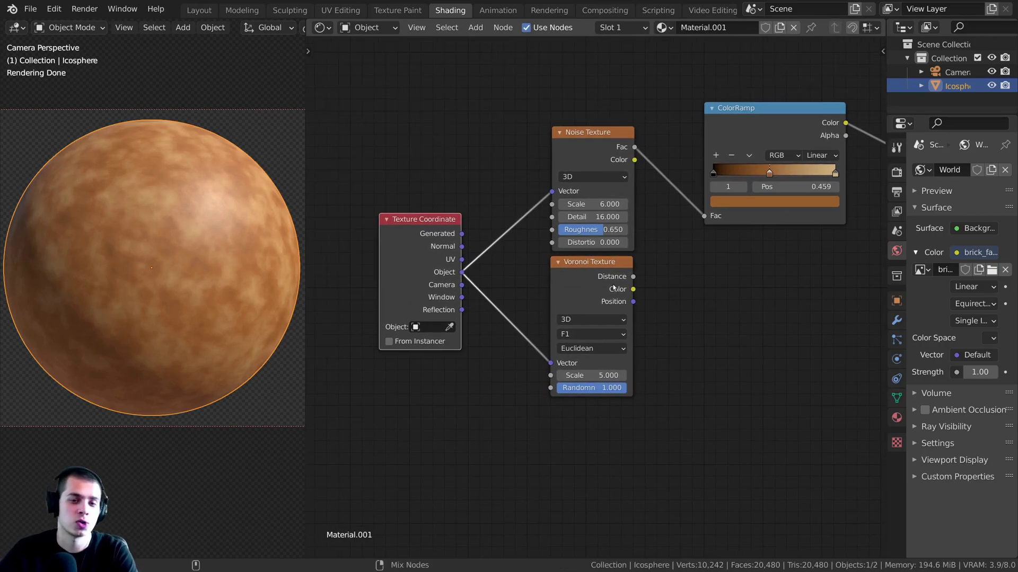
ctrl+shift+click(598, 276)
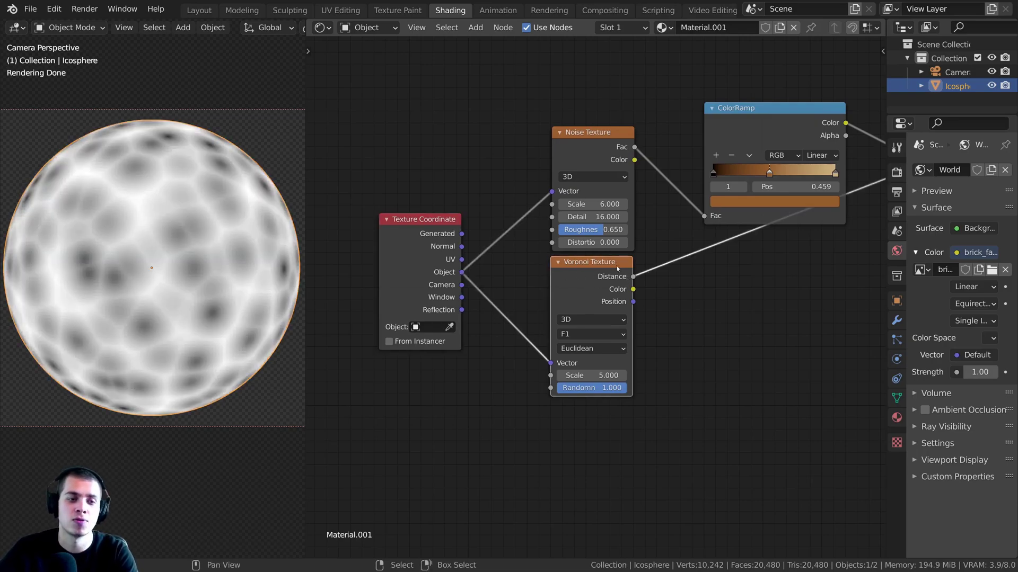
Set the Voronoi Texture's scale to 50 and its feature output to Smooth F1
middle_drag(459, 260, 471, 247)
click(590, 362)
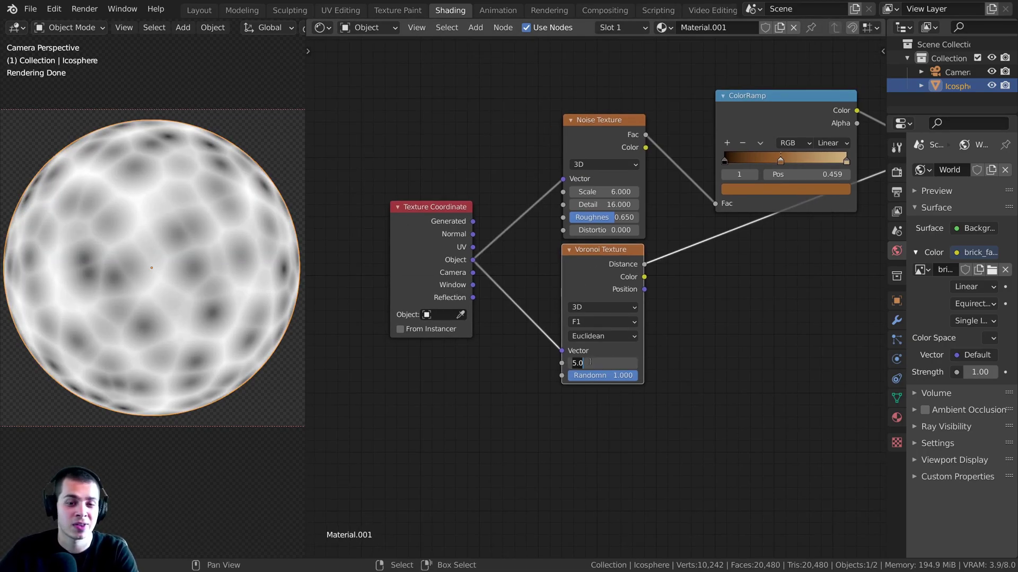
text(50)
key(Return)
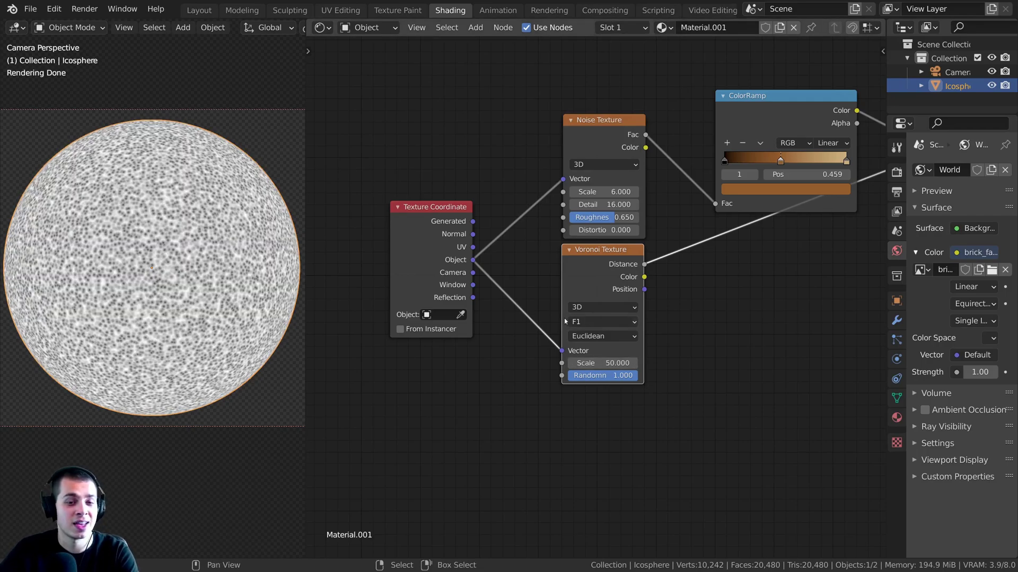
click(603, 322)
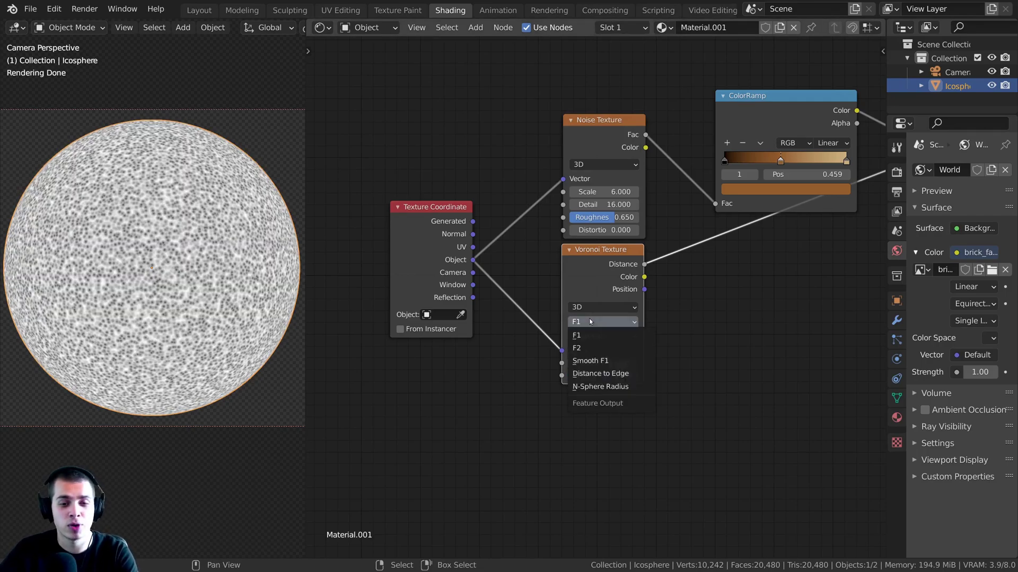
click(589, 360)
scroll(121, 333, up, 5)
scroll(121, 333, down, 5)
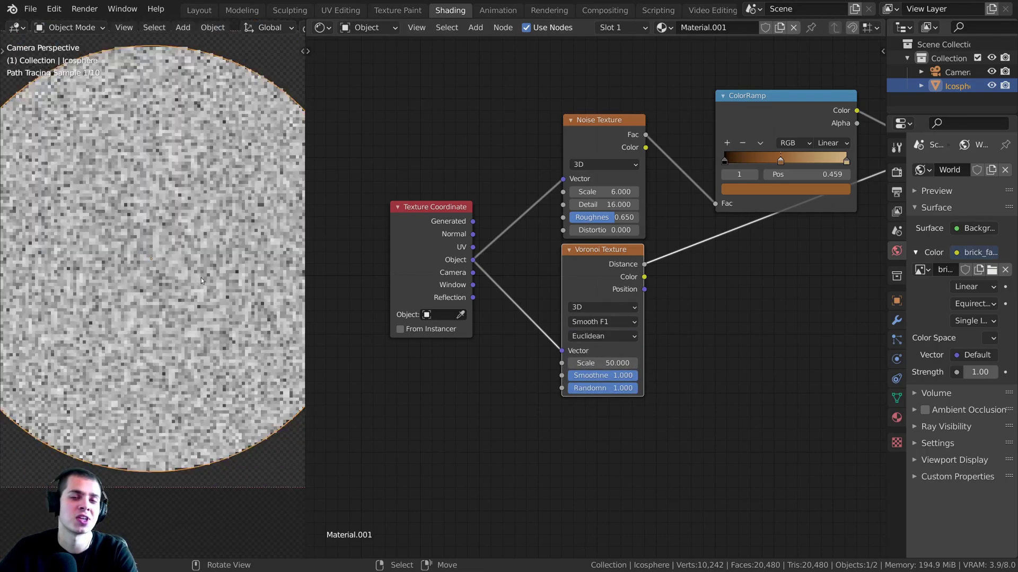
Insert a new ColorRamp node on the link leaving the Voronoi Texture's Distance output
middle_drag(611, 235, 552, 218)
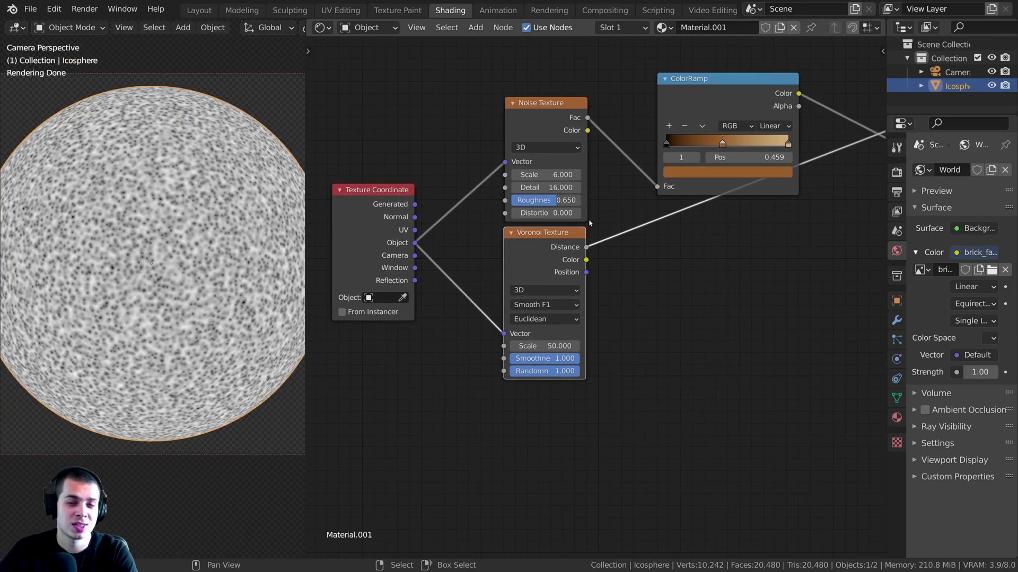
key(shift+a)
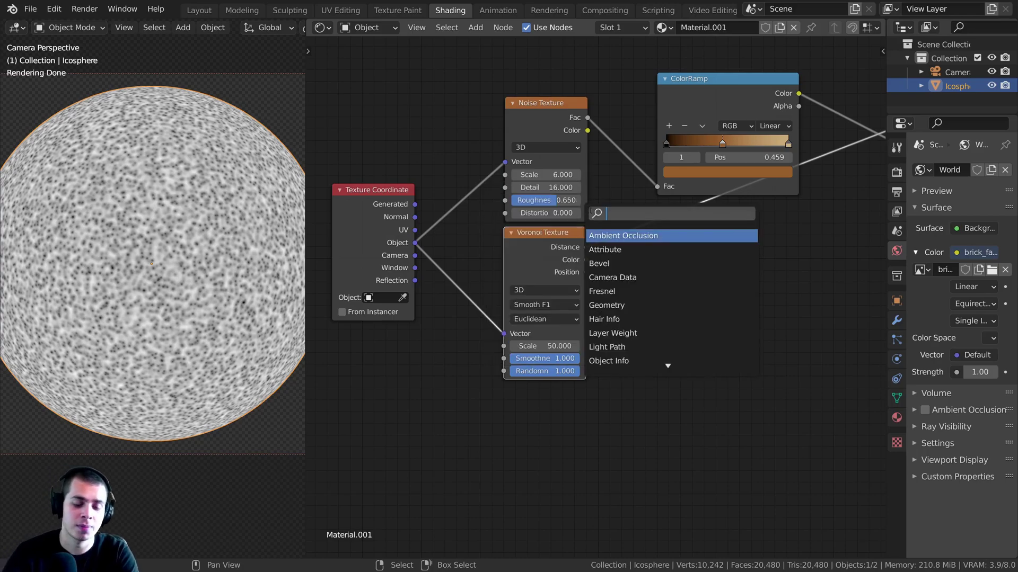
text(ol)
key(BackSpace)
key(BackSpace)
text(co)
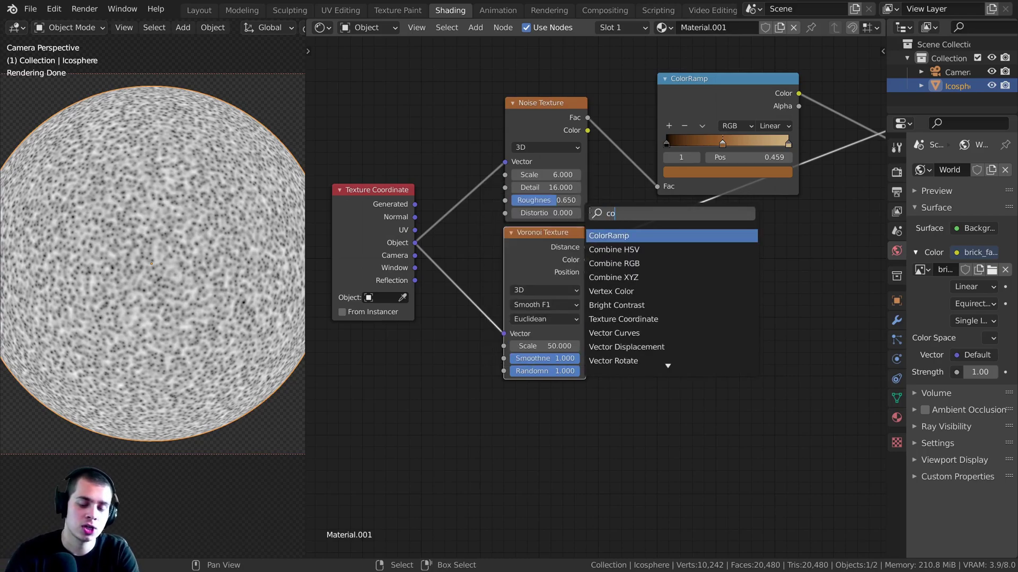
text(l)
click(613, 239)
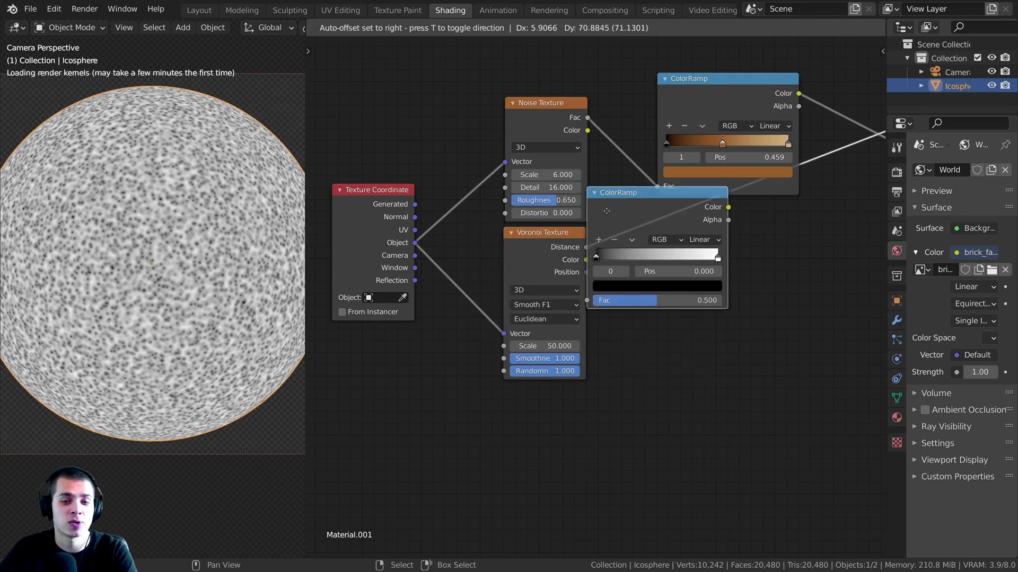
click(633, 227)
drag(633, 227, 669, 237)
middle_drag(669, 237, 639, 246)
scroll(647, 267, up, 4)
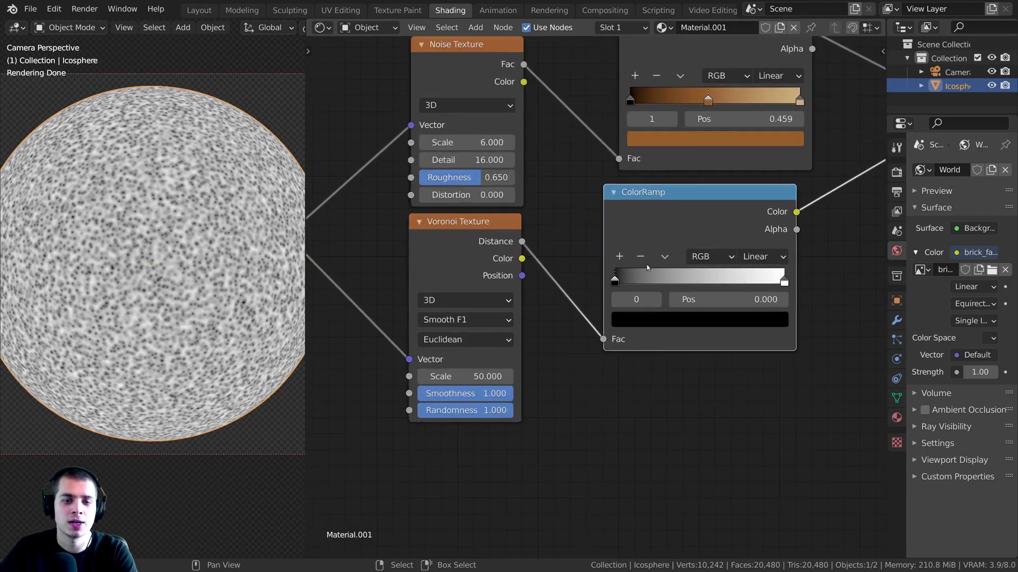
Tighten the Voronoi ColorRamp into small dark specks by moving the black stop slightly inward and the white stop to 0.225
scroll(647, 268, up, 2)
drag(561, 279, 586, 278)
drag(772, 280, 630, 275)
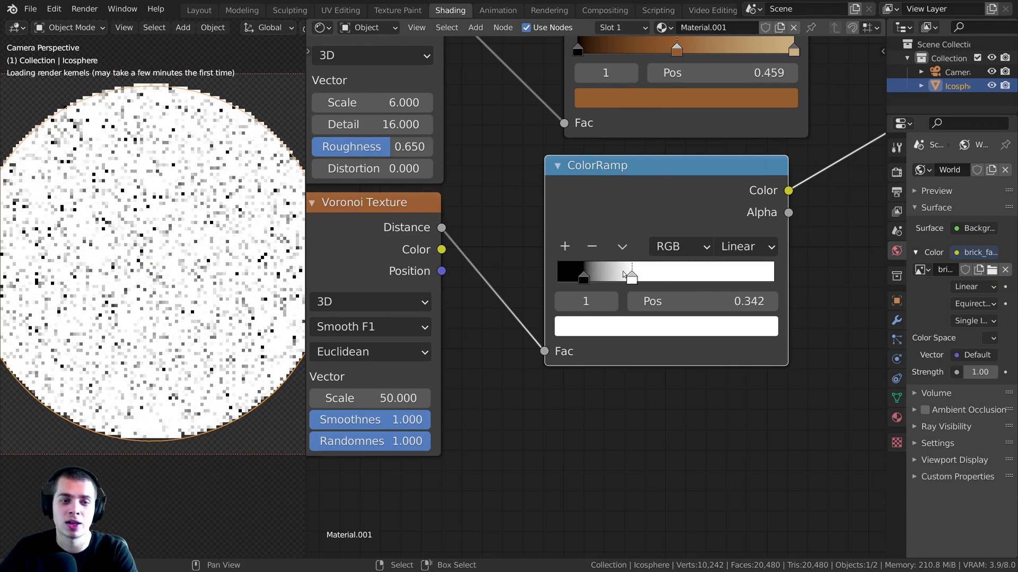
scroll(132, 225, up, 4)
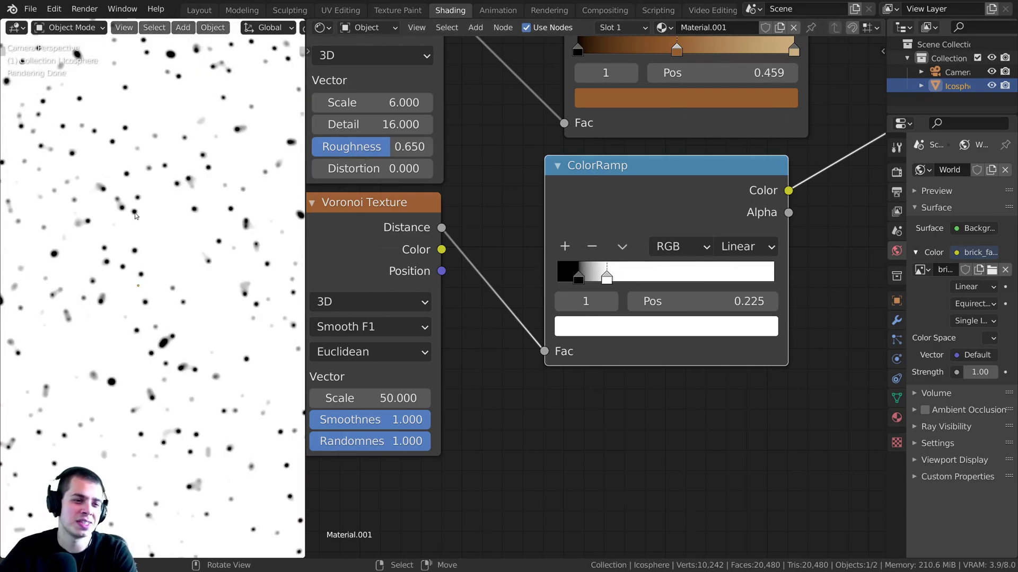
scroll(132, 225, down, 4)
scroll(683, 206, down, 1)
scroll(228, 228, down, 2)
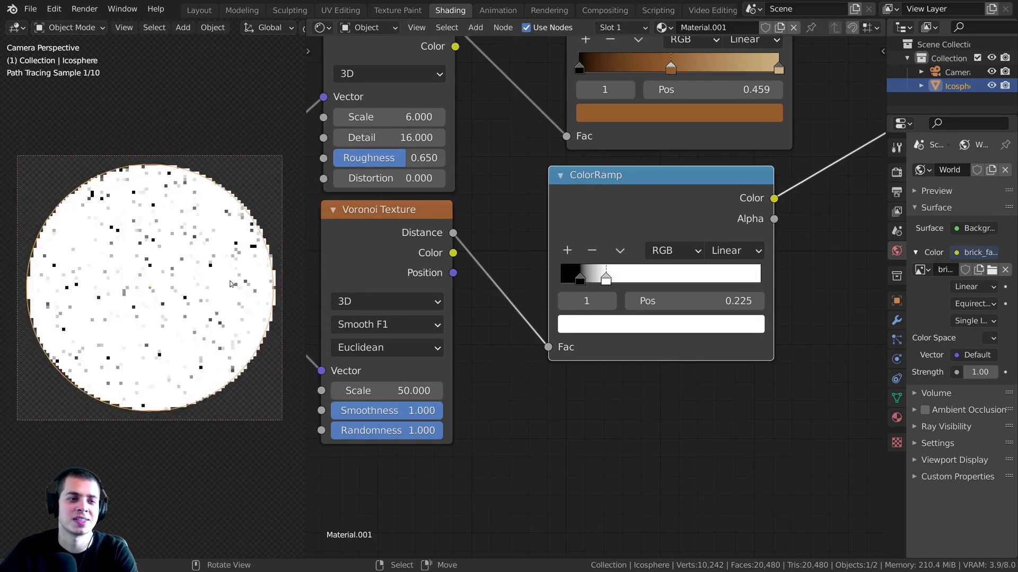
scroll(589, 216, down, 4)
Insert a MixRGB node on the link between the brown ColorRamp and the Principled BSDF's Base Color
middle_drag(590, 216, 491, 262)
scroll(516, 169, up, 1)
middle_drag(515, 168, 487, 177)
click(487, 177)
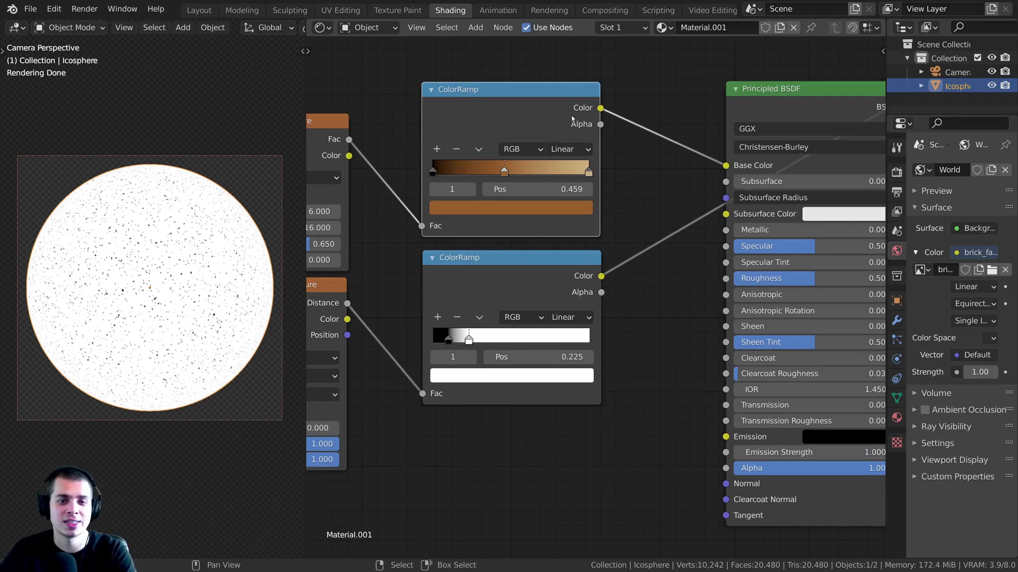
key(shift+a)
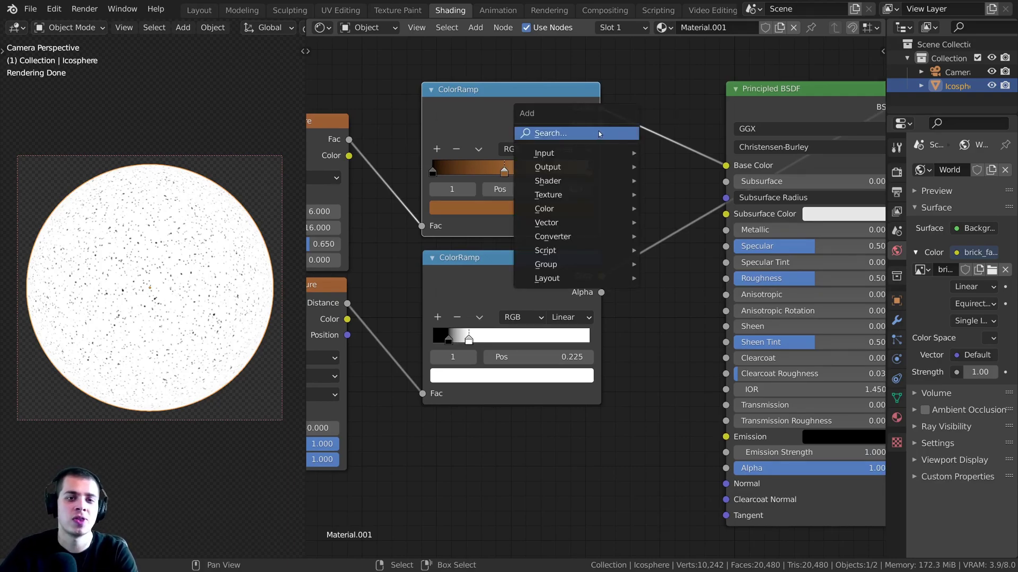
click(615, 136)
text(mix)
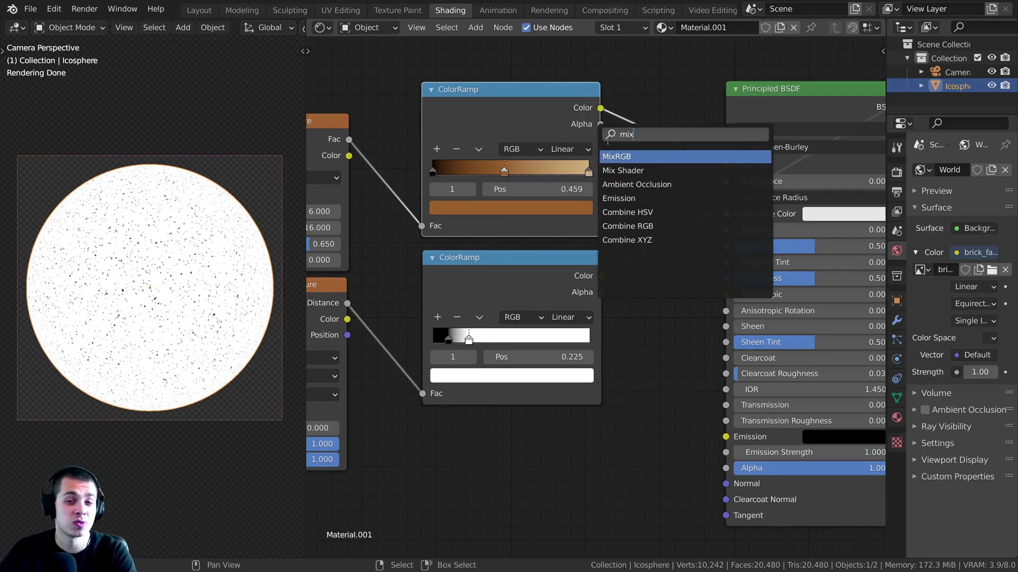
key(Return)
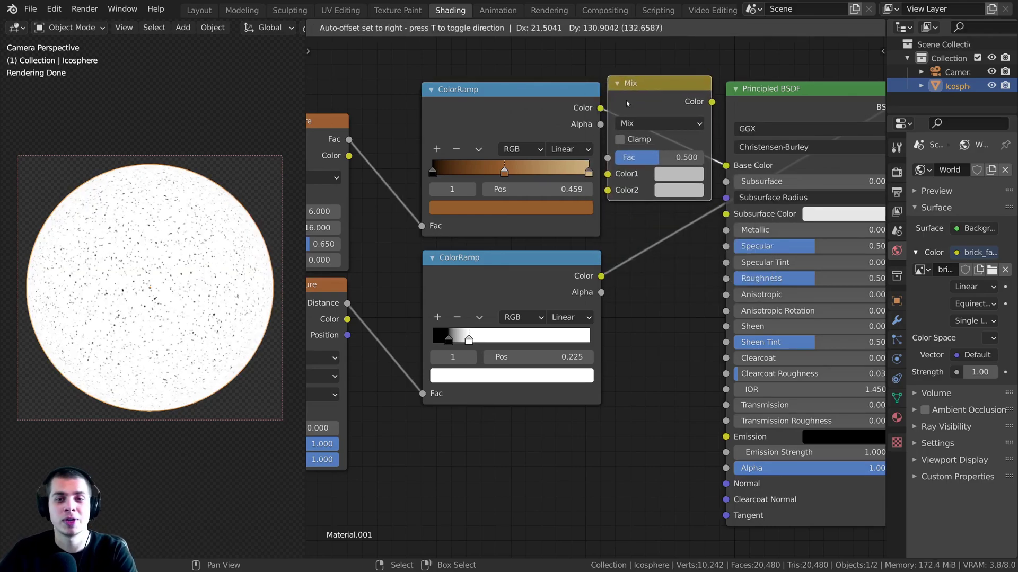
click(627, 103)
scroll(628, 111, down, 1)
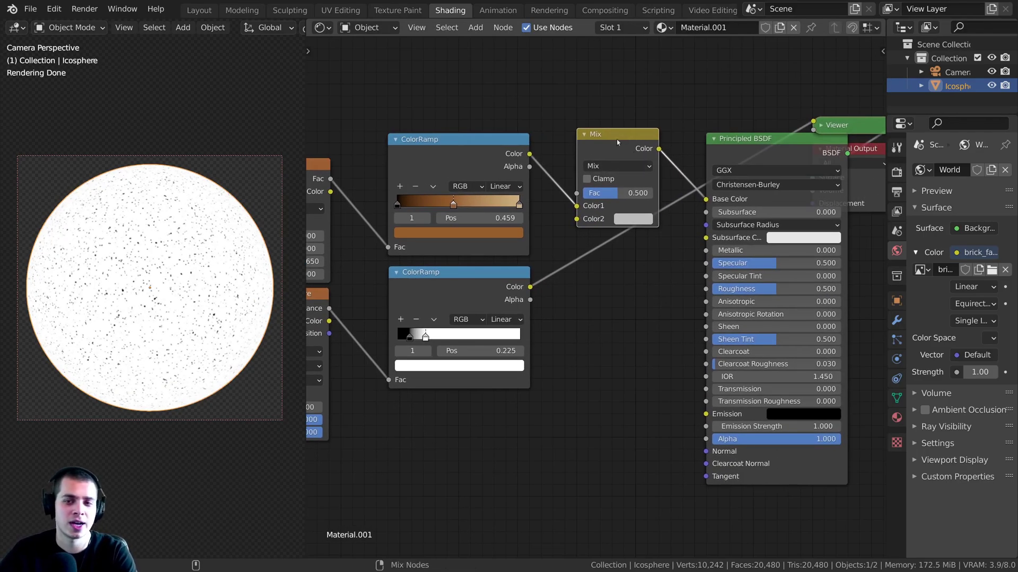
Preview the Mix node's result on the sphere and shift the Material Output node out from behind the Principled BSDF
ctrl+shift+click(621, 144)
middle_drag(663, 249, 630, 262)
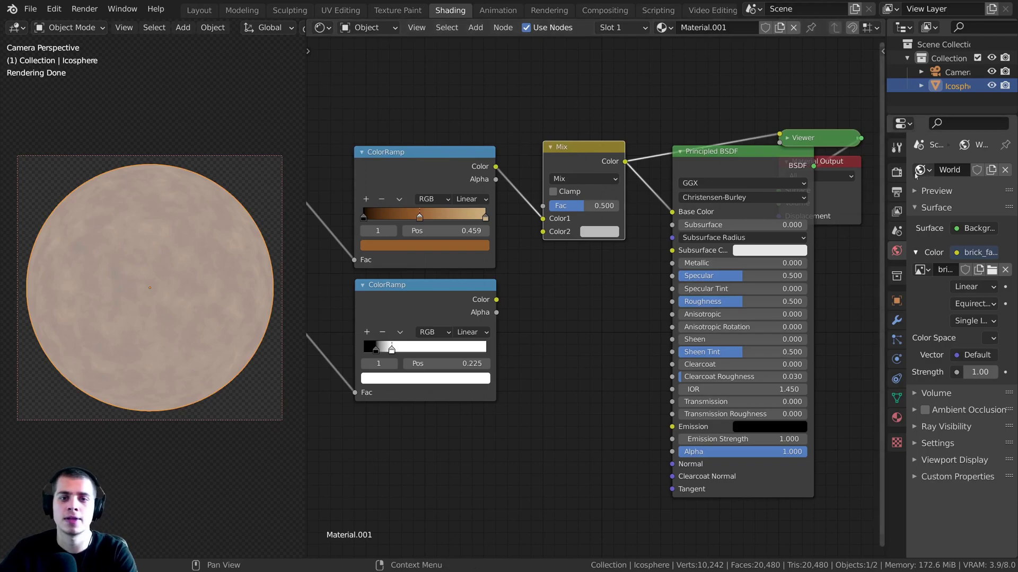
drag(835, 162, 880, 164)
scroll(667, 278, up, 1)
middle_drag(667, 278, 736, 283)
drag(477, 318, 476, 314)
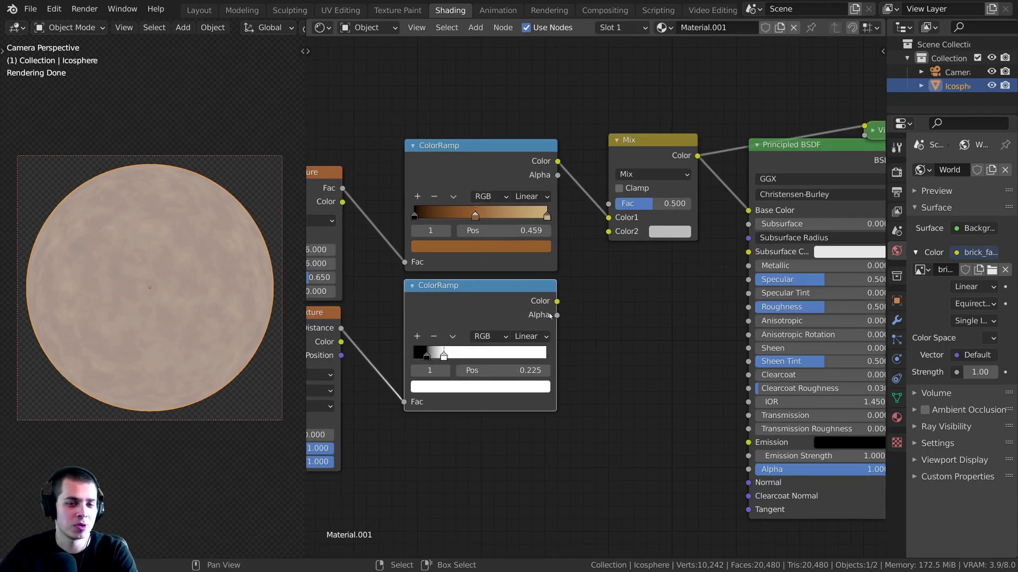
Link the Voronoi ColorRamp's Color to the Mix node's Fac and move the brown ColorRamp's link to Color2
drag(557, 301, 608, 204)
drag(448, 169, 450, 167)
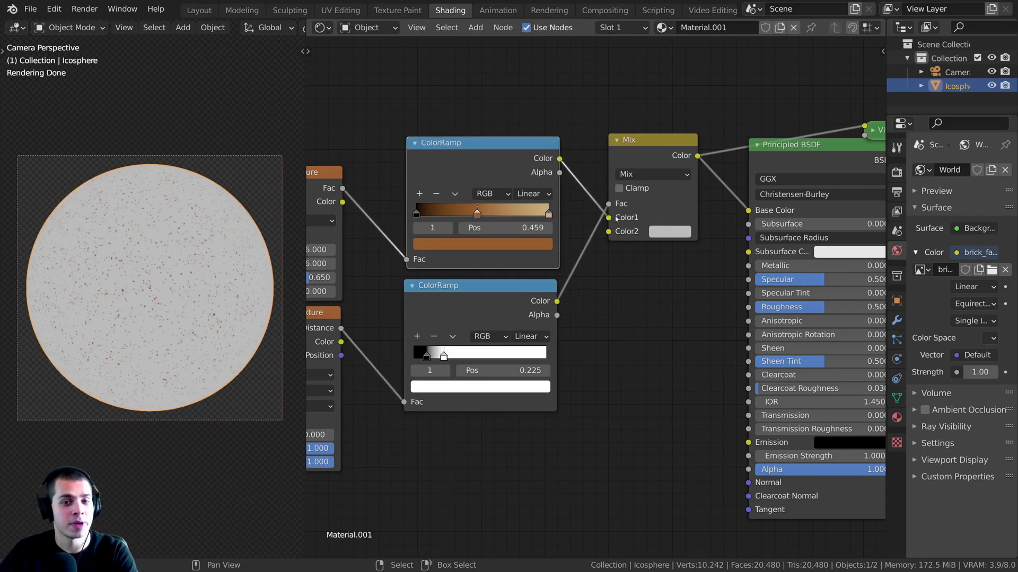
drag(608, 217, 608, 231)
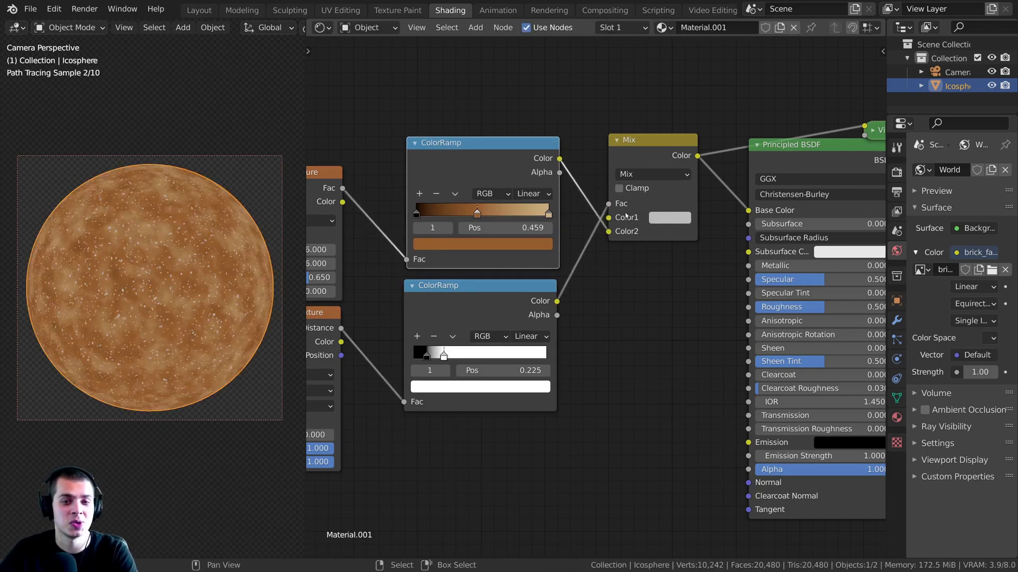
Set the Mix node's Color1 to the dark brown with hex 855126 for the specks
scroll(657, 131, up, 1)
drag(656, 132, 651, 129)
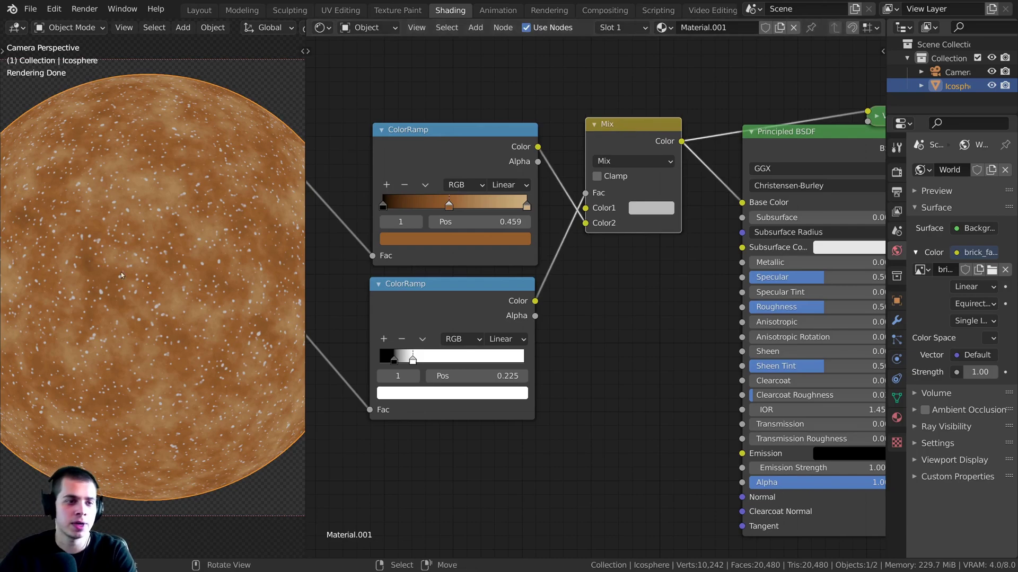
scroll(171, 81, up, 4)
scroll(135, 202, up, 1)
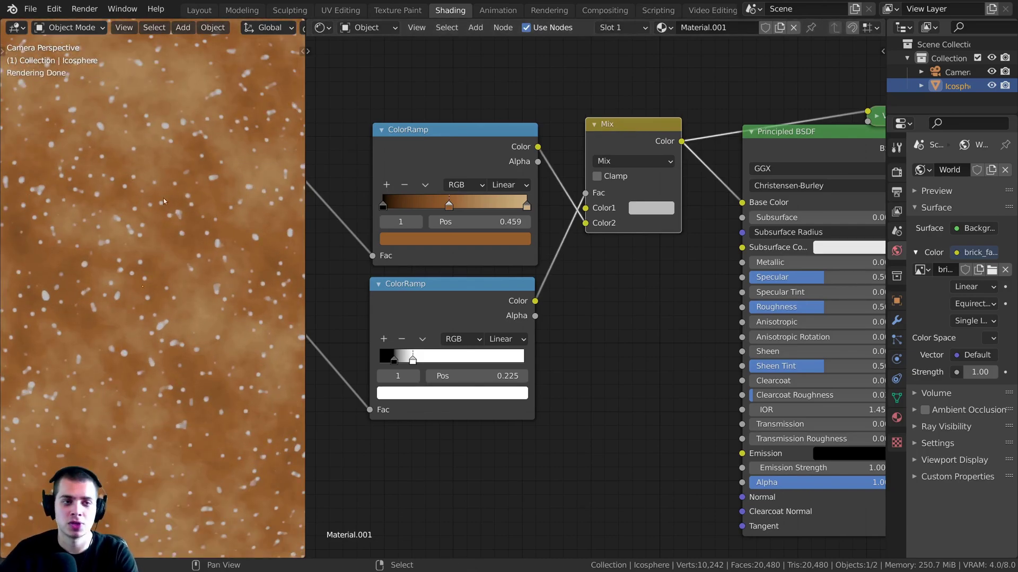
shift+middle_drag(156, 260, 157, 273)
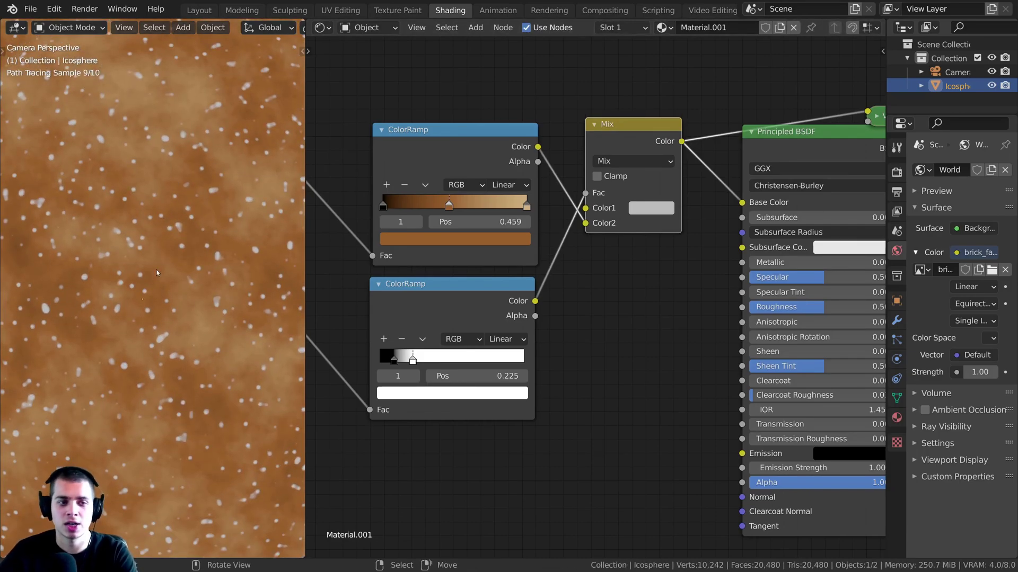
click(660, 211)
click(677, 297)
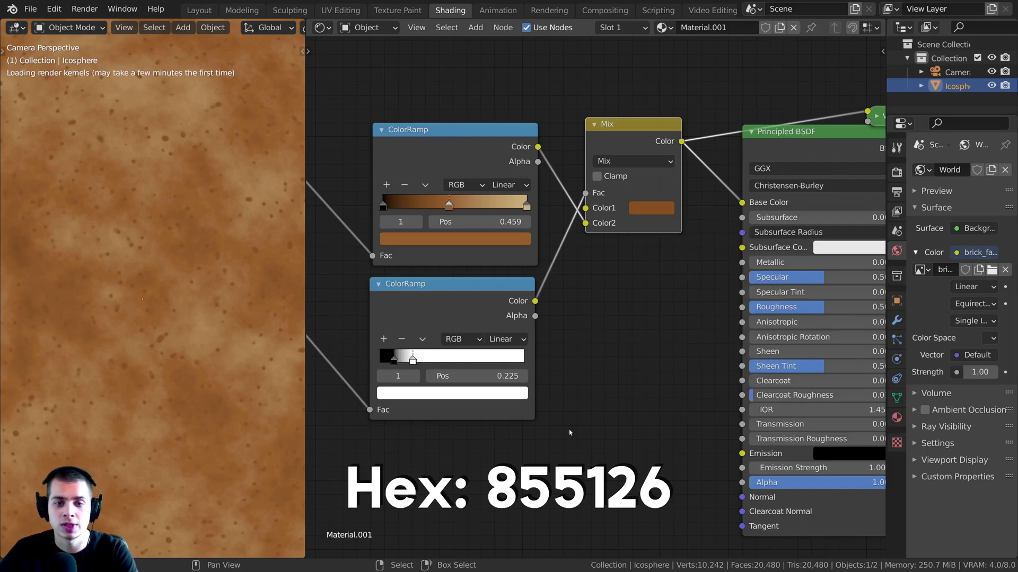
Connect the Principled BSDF back to the Material Output and move both nodes further away from the Mix node
scroll(660, 248, down, 1)
scroll(660, 248, down, 2)
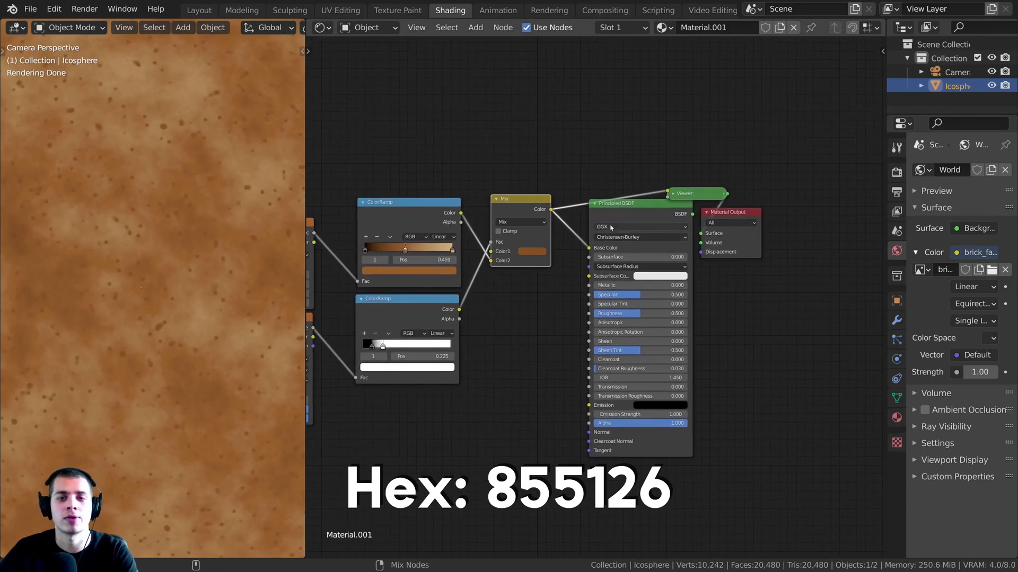
drag(716, 211, 755, 207)
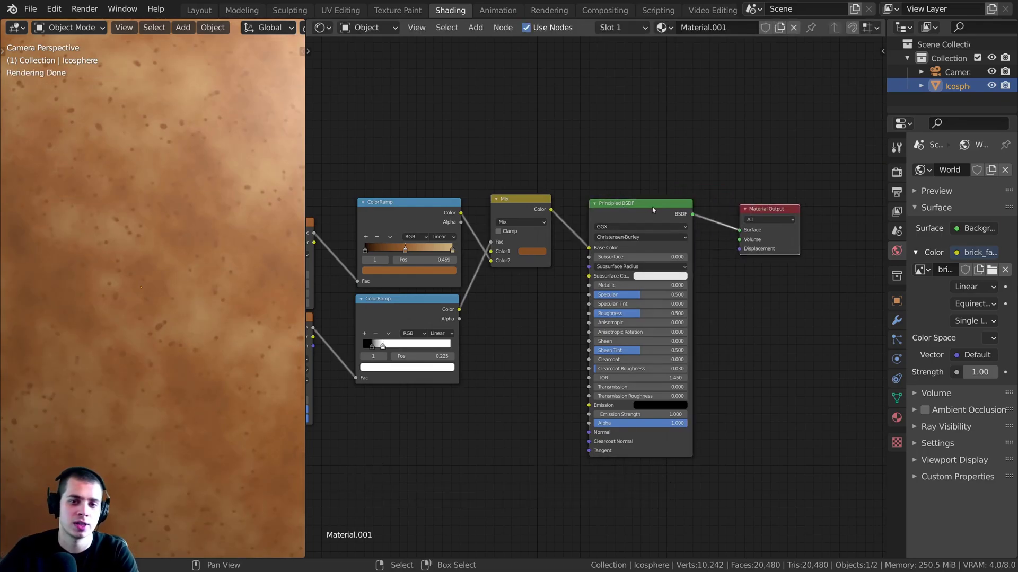
drag(654, 208, 688, 218)
scroll(239, 287, down, 3)
scroll(652, 291, down, 3)
middle_drag(494, 341, 554, 255)
scroll(636, 279, up, 2)
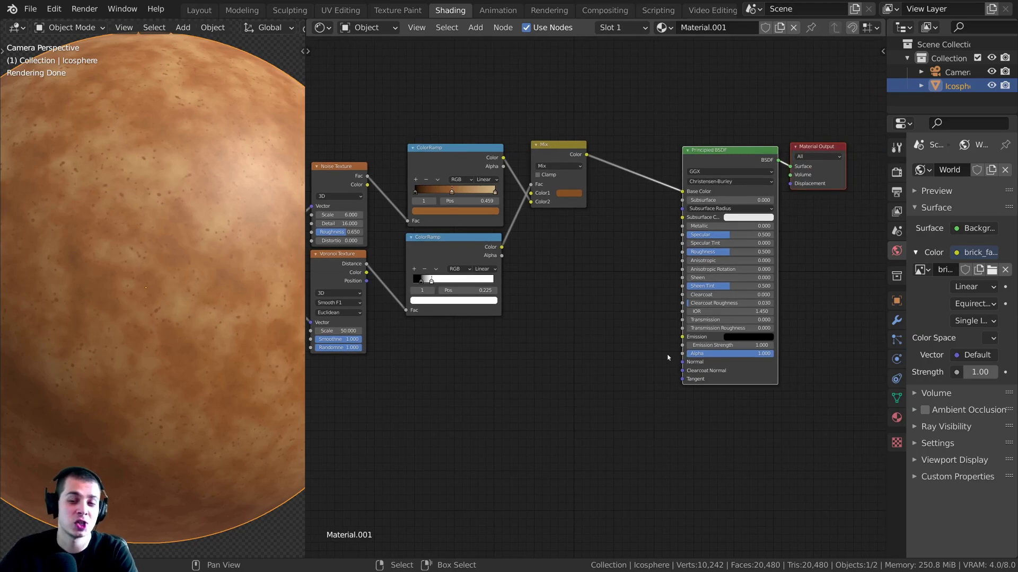
Add a Bump node in the open space beside the Principled BSDF's Normal input
scroll(676, 360, up, 2)
drag(696, 374, 623, 343)
middle_drag(615, 346, 645, 350)
click(587, 241)
key(shift+a)
click(588, 241)
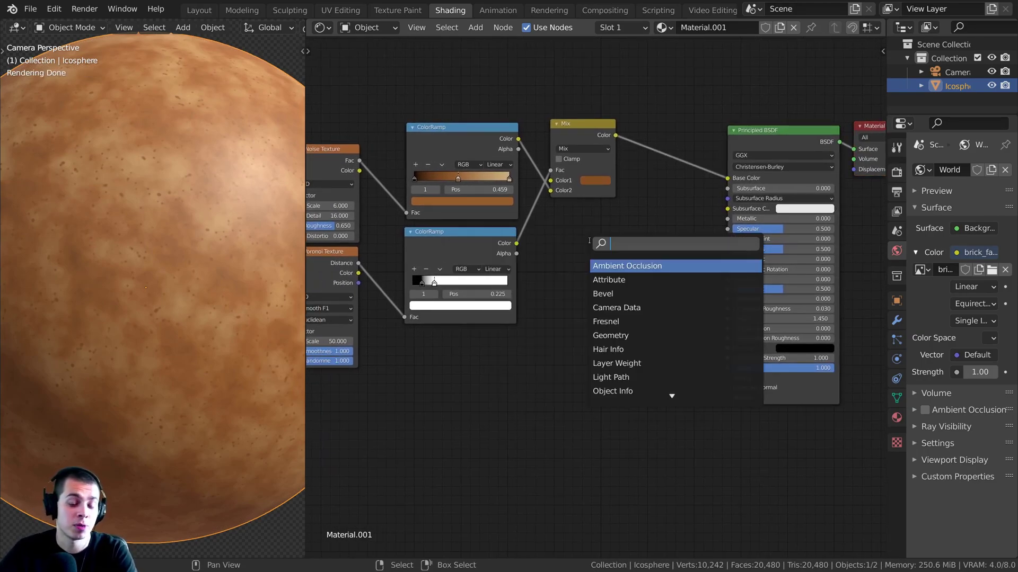
text(bum)
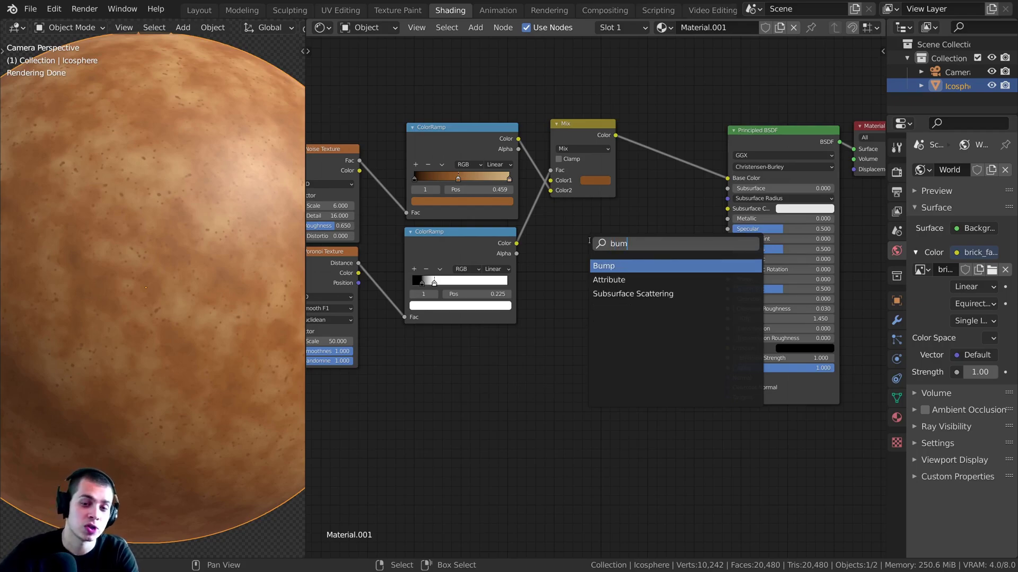
click(592, 266)
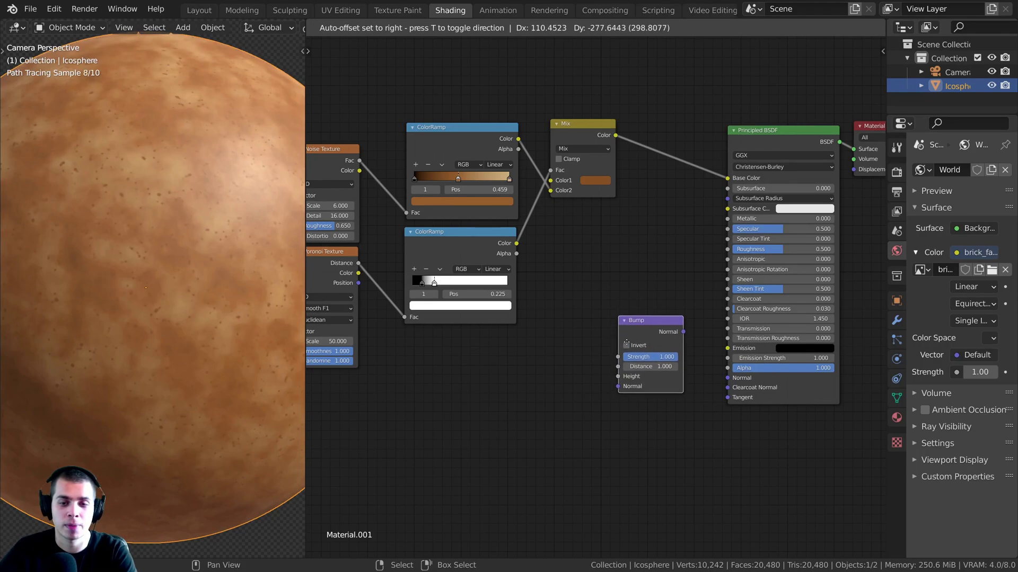
click(631, 318)
Connect the Bump node's Normal to the Principled BSDF's Normal and the Voronoi ColorRamp's Color to the Bump's Height
scroll(696, 273, up, 1)
drag(695, 273, 747, 320)
middle_drag(644, 275, 661, 313)
drag(661, 313, 664, 312)
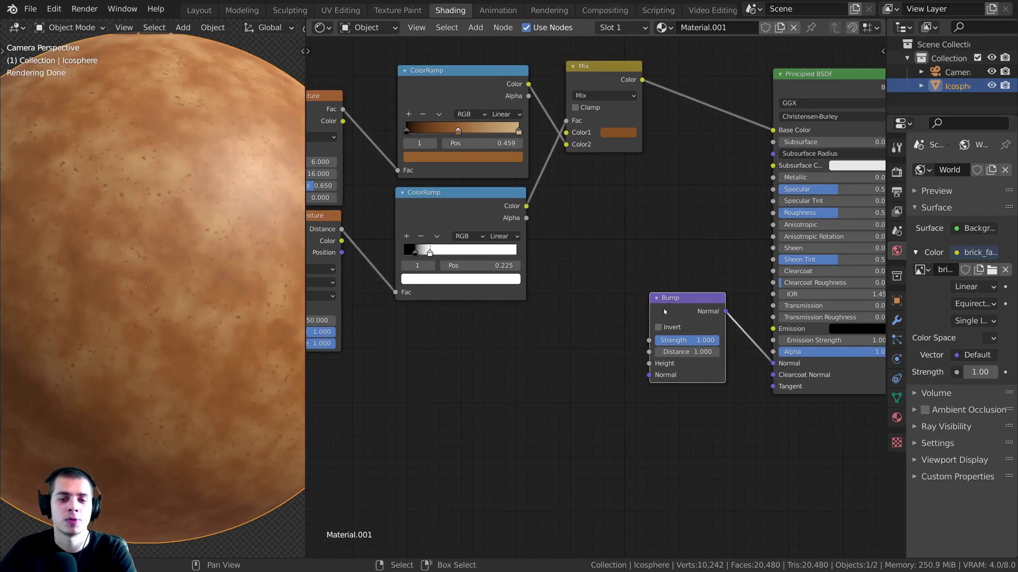
drag(526, 206, 648, 363)
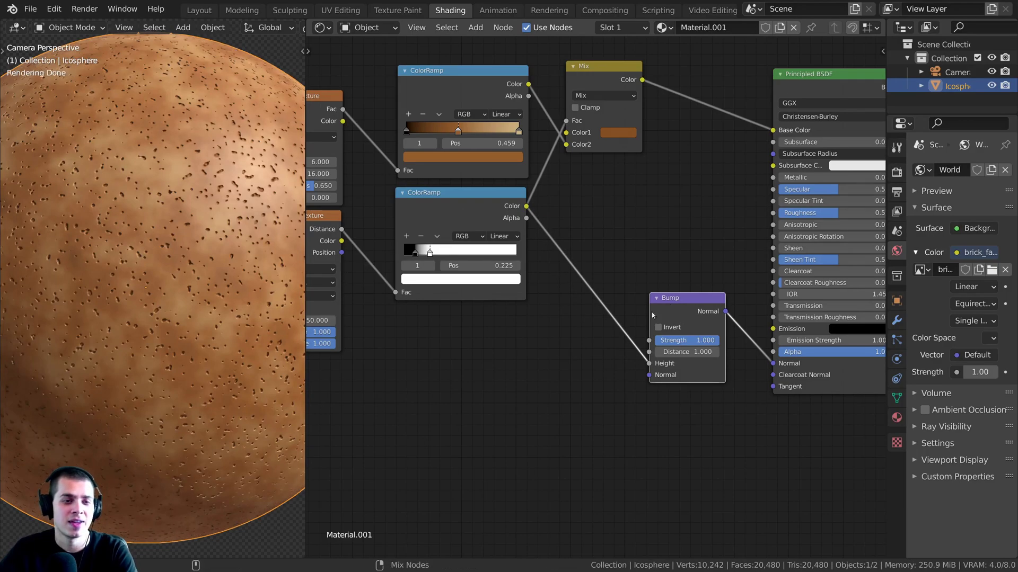
Preview the Bump node's output on the sphere, switch back to the Principled BSDF and inspect the surface up close
ctrl+shift+click(678, 312)
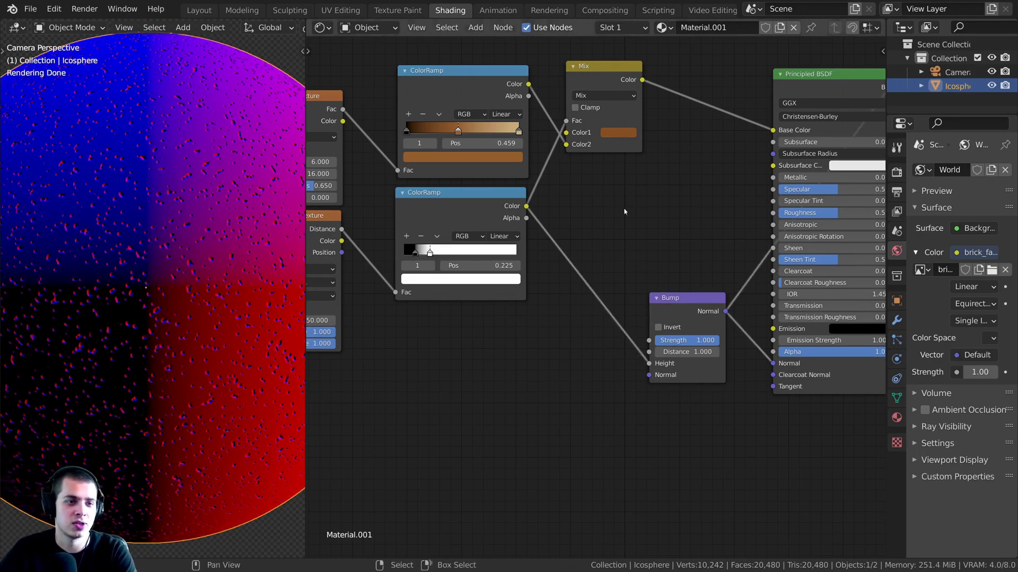
middle_drag(818, 96, 775, 109)
ctrl+shift+click(771, 101)
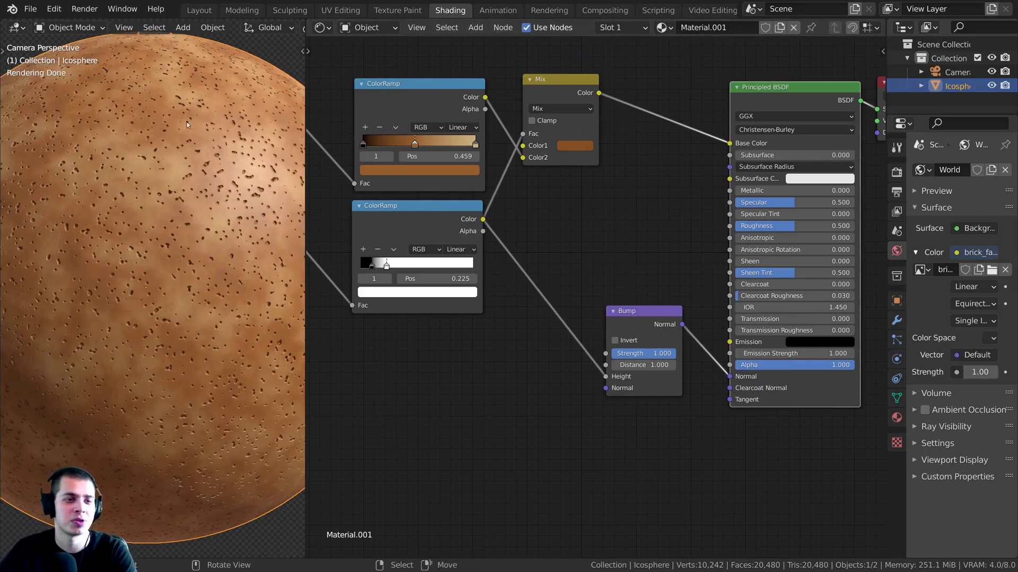
scroll(122, 291, up, 5)
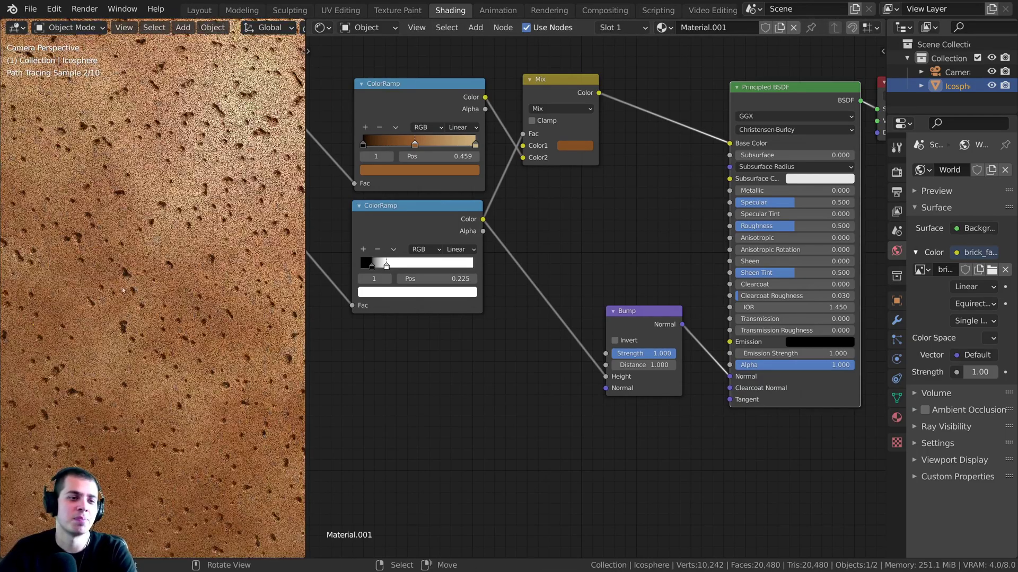
Turn on Invert for the Bump node so the Voronoi specks reverse their relief
middle_drag(561, 366, 562, 325)
scroll(563, 325, up, 2)
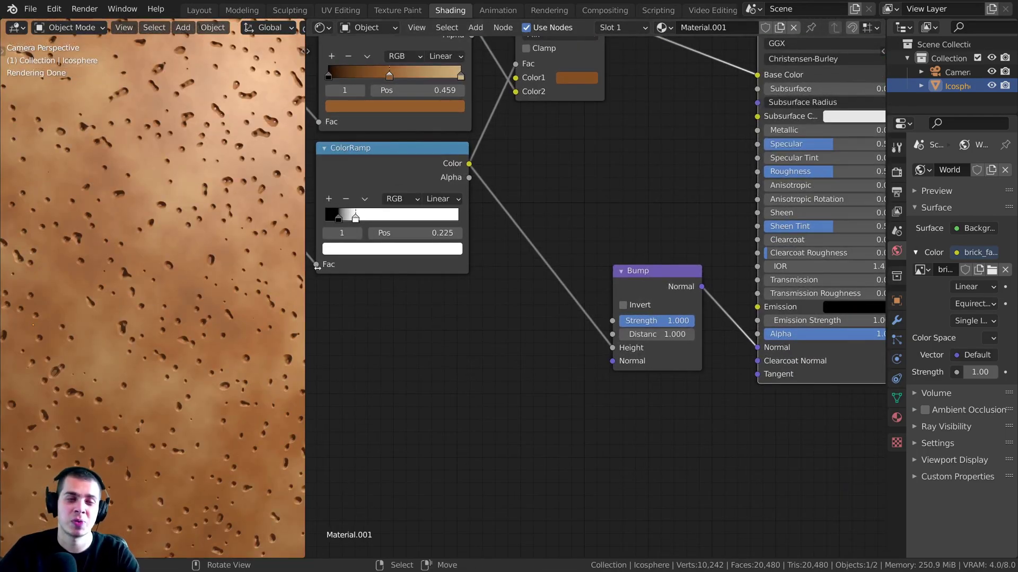
drag(637, 287, 629, 282)
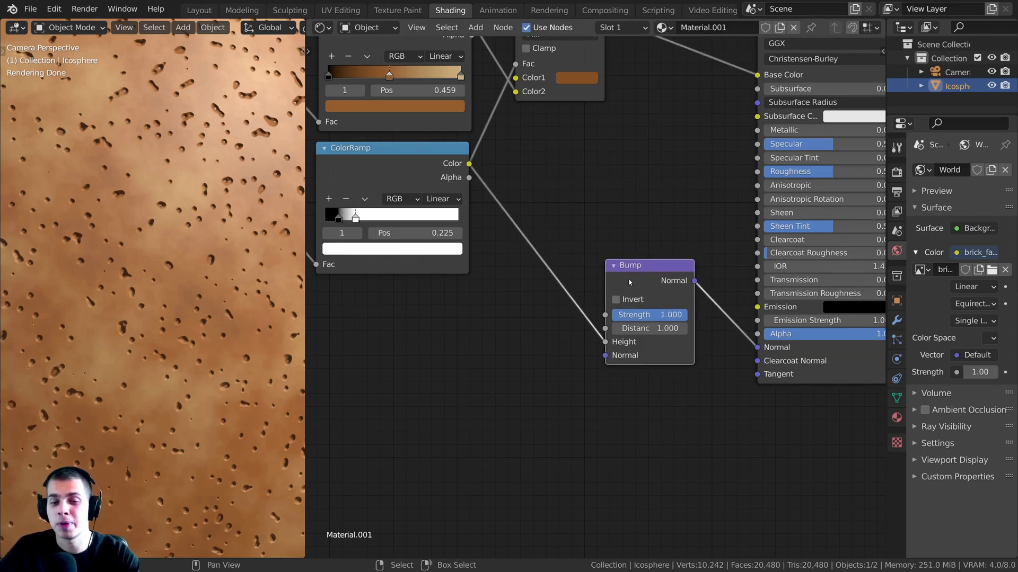
scroll(610, 306, up, 1)
click(628, 301)
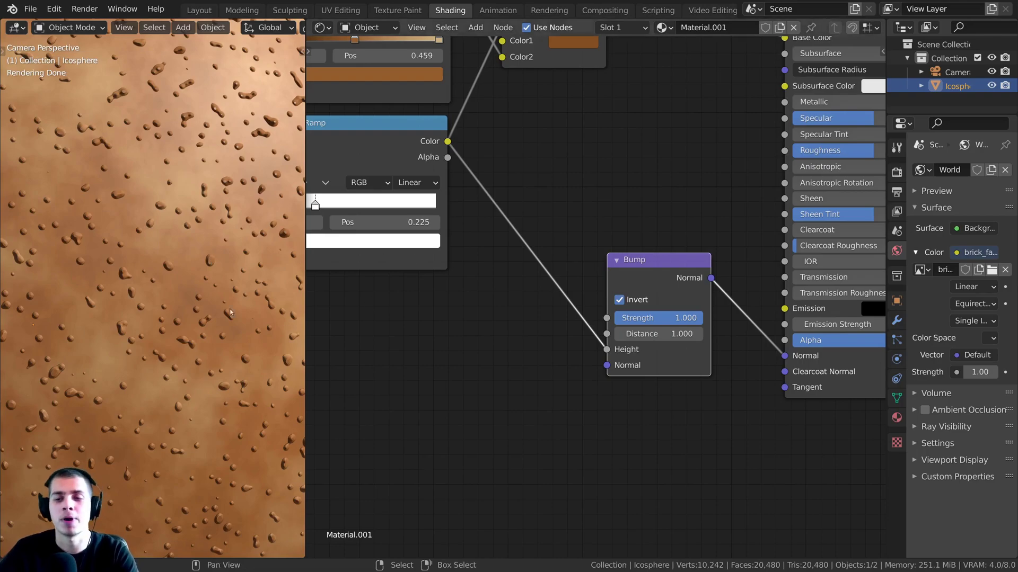
scroll(643, 312, down, 1)
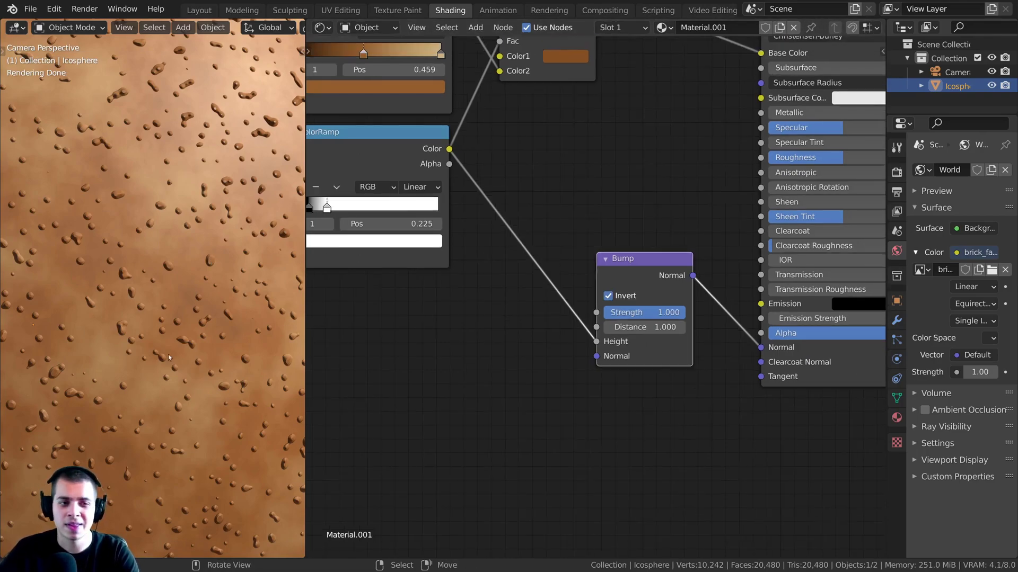
Set the Bump node's Strength to 0.310
click(652, 313)
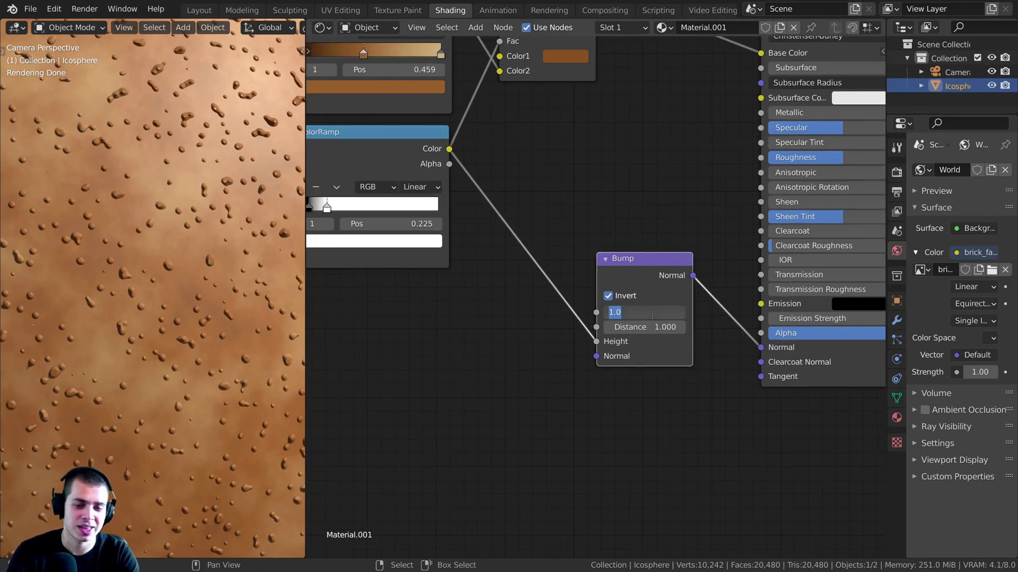
key(BackSpace)
text(.31)
key(Return)
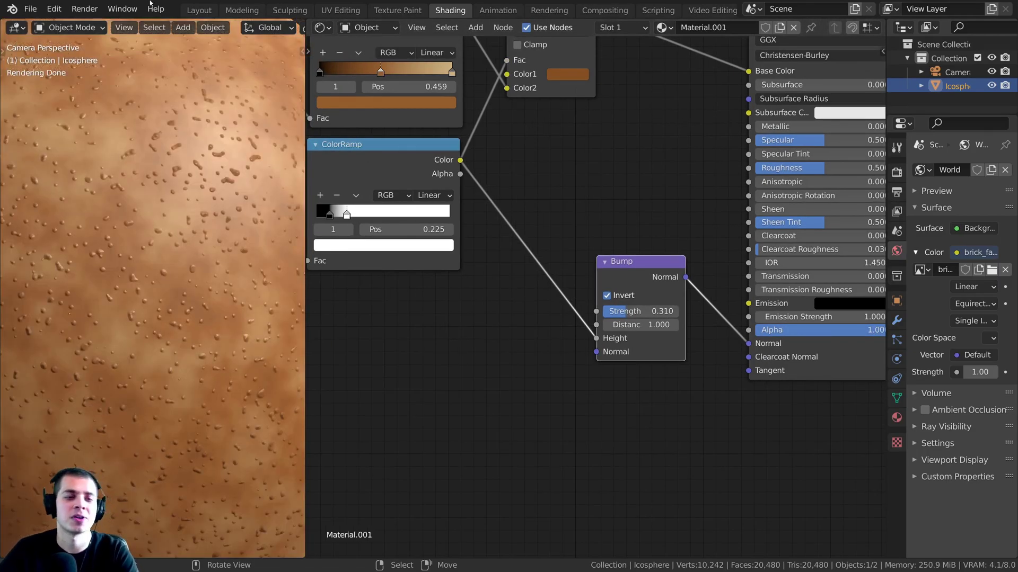
Duplicate the Bump node and insert the copy between the Voronoi ColorRamp and the original Bump
scroll(476, 263, down, 1)
middle_drag(475, 264, 479, 272)
middle_drag(475, 178, 495, 183)
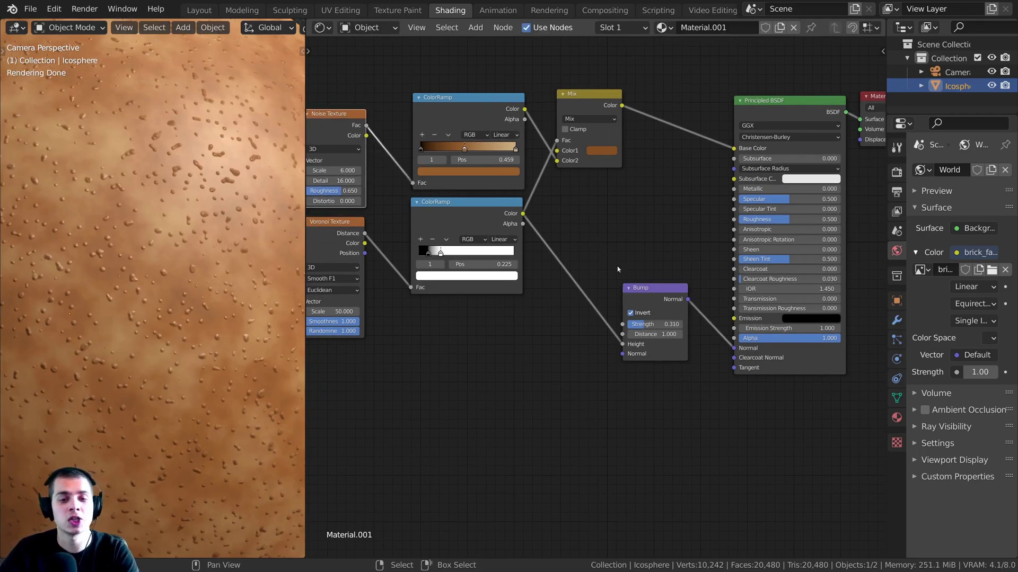
drag(640, 287, 650, 291)
scroll(653, 291, up, 1)
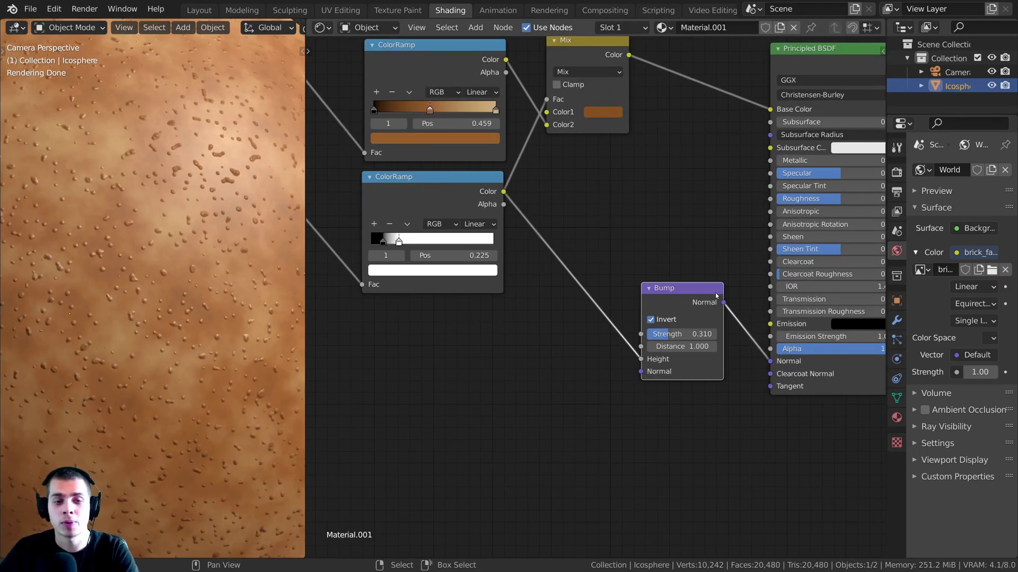
key(shift+d)
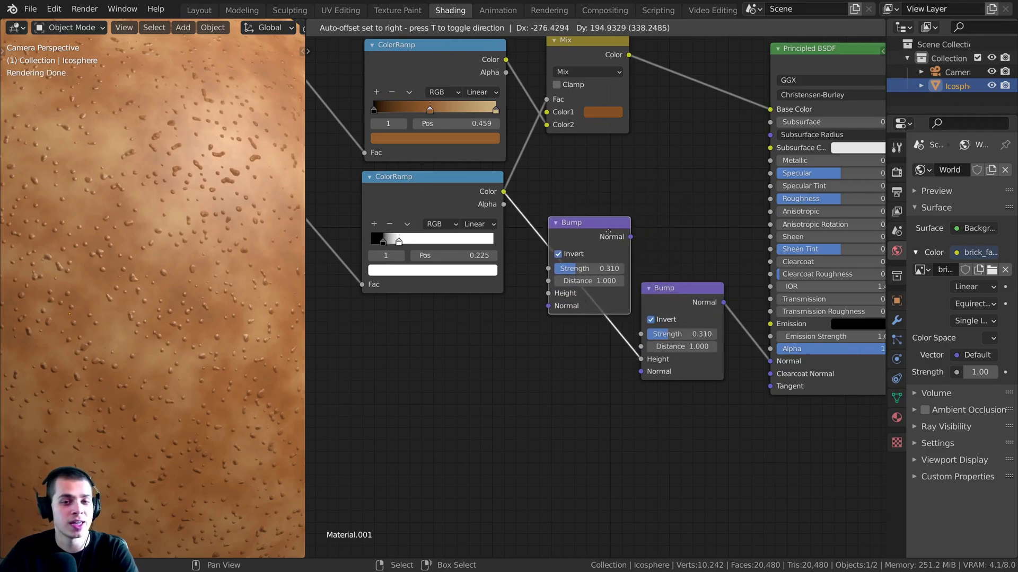
click(583, 246)
drag(584, 247, 590, 239)
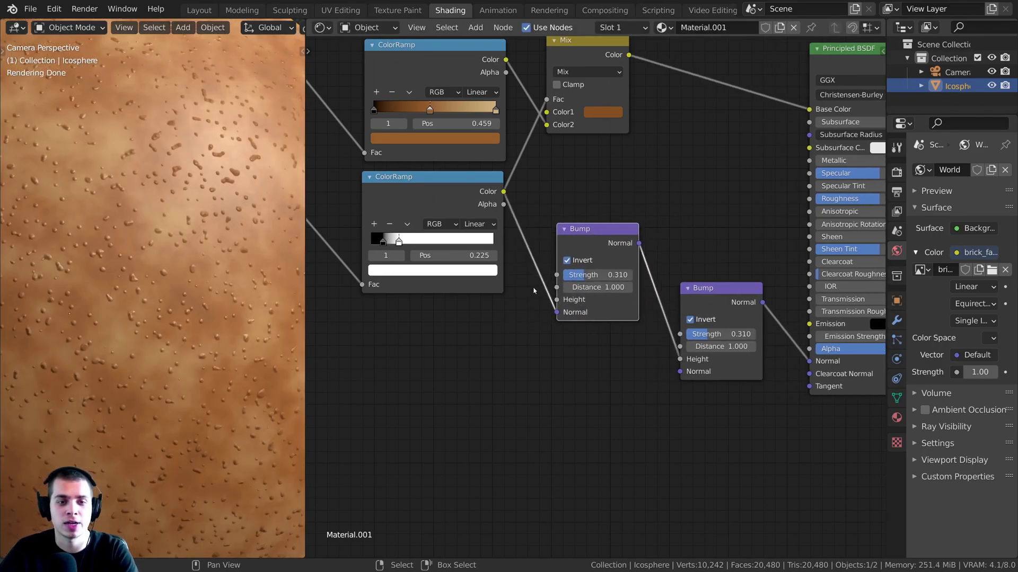
Move the duplicated Bump's Normal output link from the original Bump's Height to its Normal input
middle_drag(601, 242, 609, 231)
drag(610, 233, 610, 229)
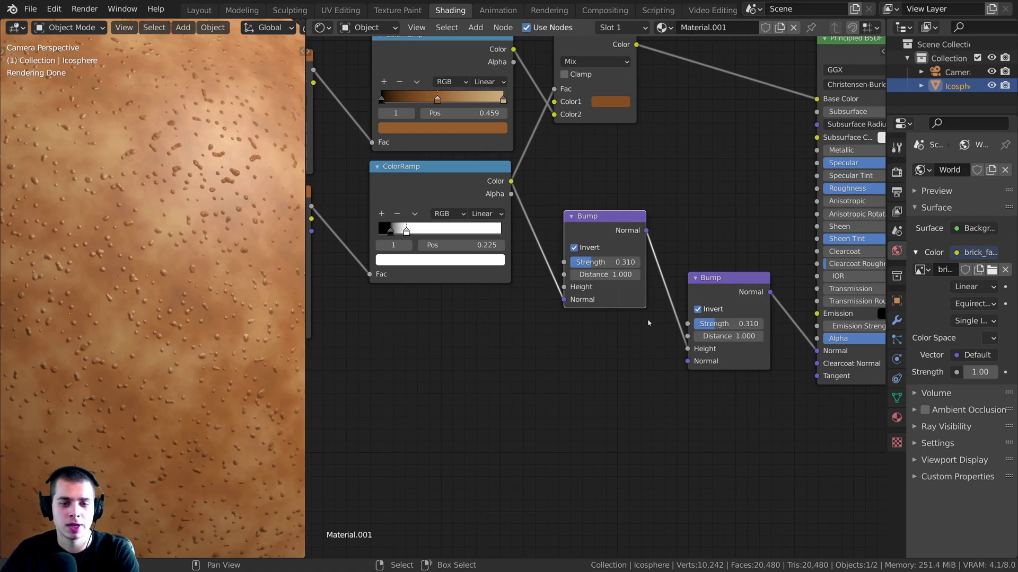
drag(626, 218, 623, 221)
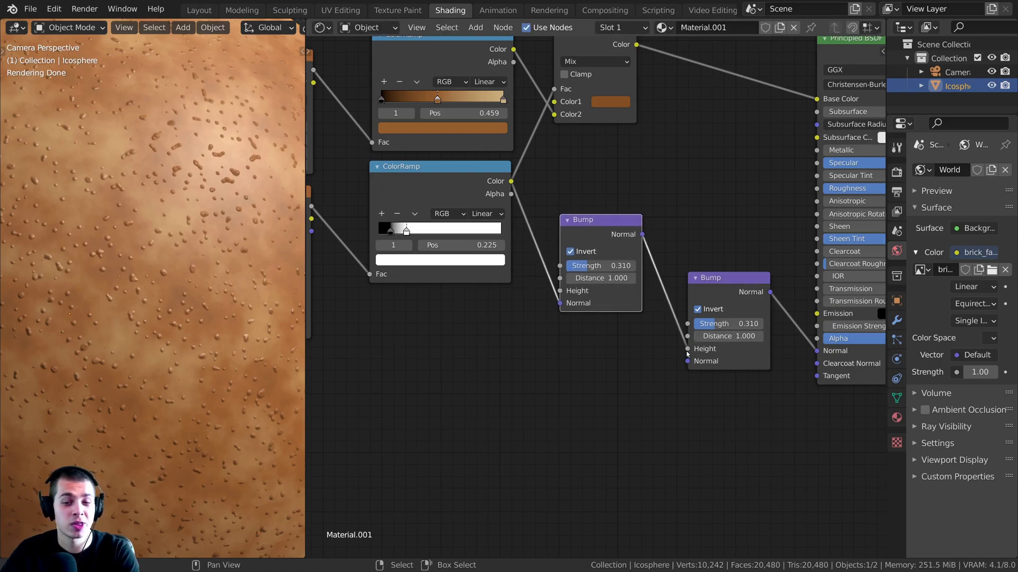
drag(640, 261, 649, 270)
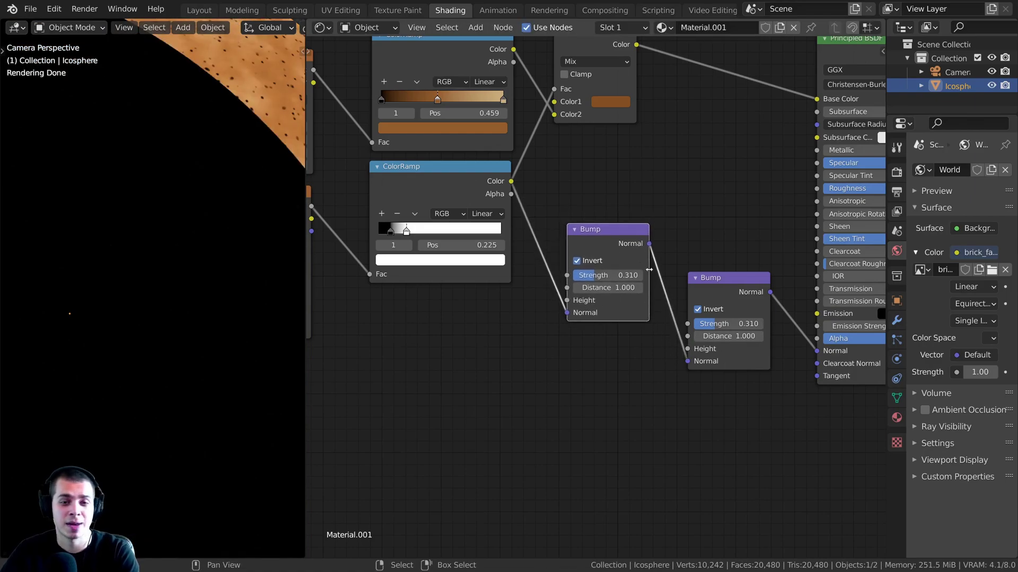
Disconnect the Voronoi ColorRamp from the duplicated Bump and link its Color to the original Bump's Height
scroll(588, 312, up, 1)
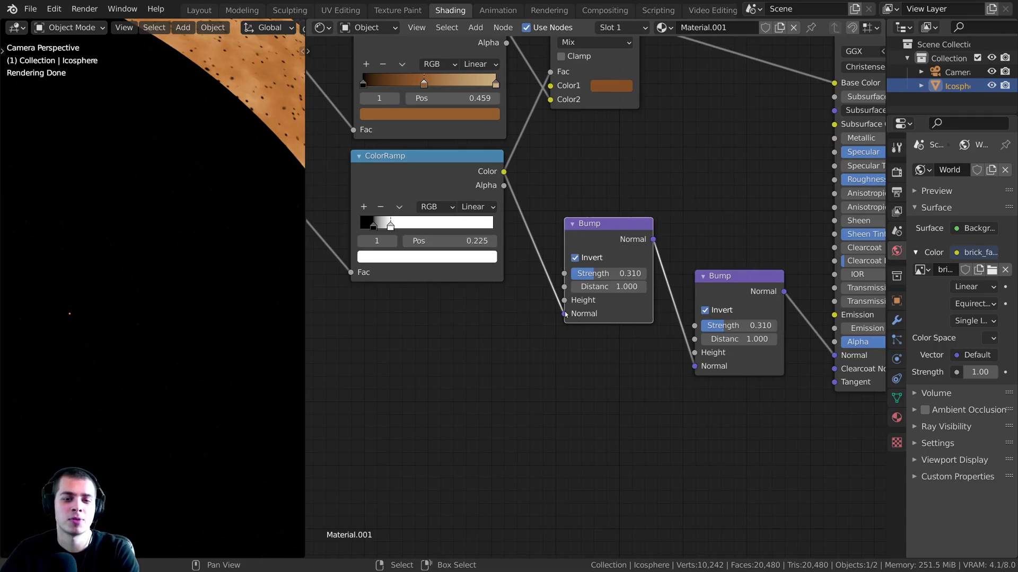
drag(565, 312, 488, 139)
drag(465, 158, 730, 329)
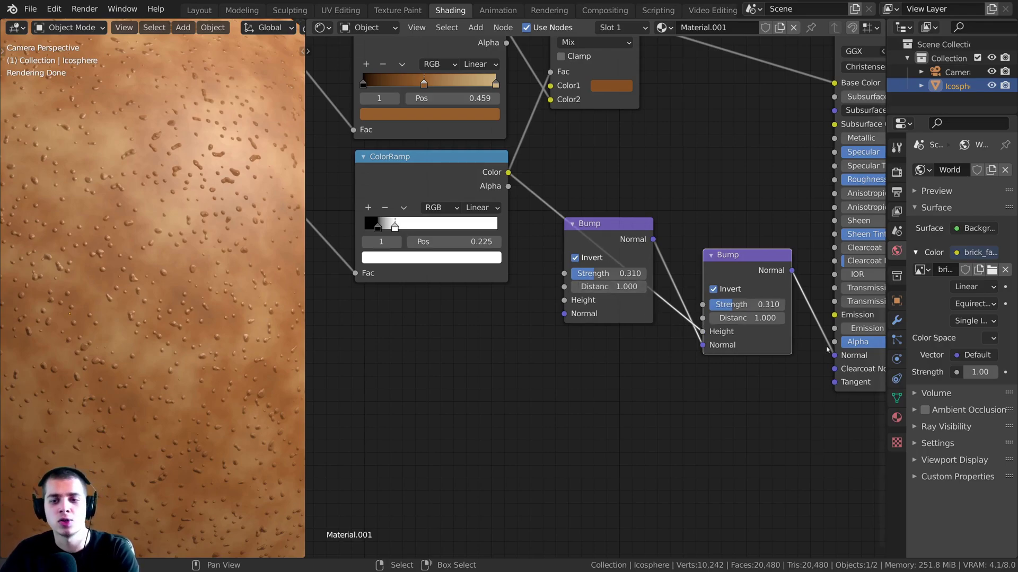
scroll(530, 202, down, 2)
middle_drag(530, 202, 549, 225)
drag(610, 245, 620, 225)
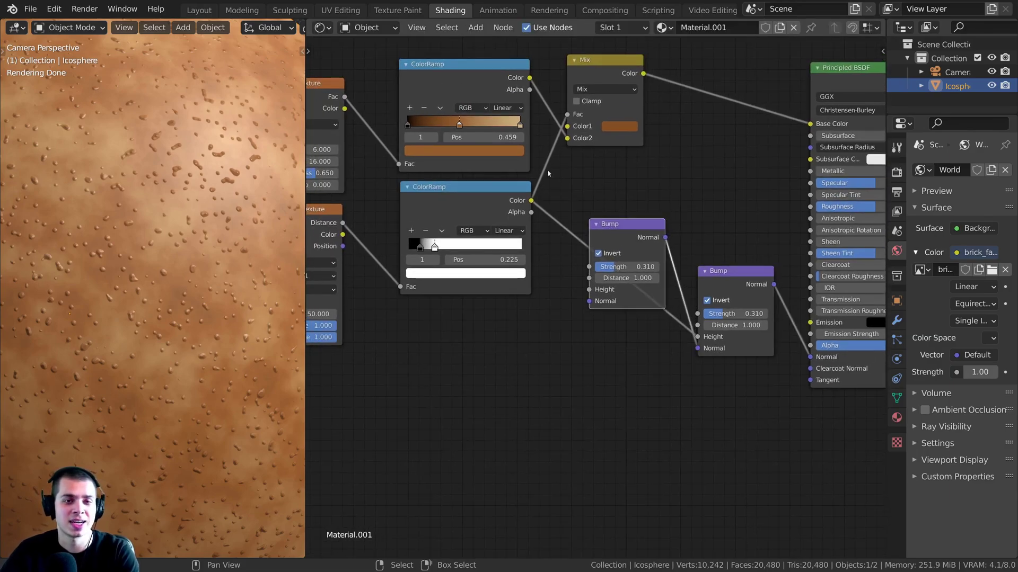
Link the brown noise ColorRamp's Color to the duplicated Bump's Height
middle_drag(492, 92, 524, 83)
drag(562, 68, 515, 62)
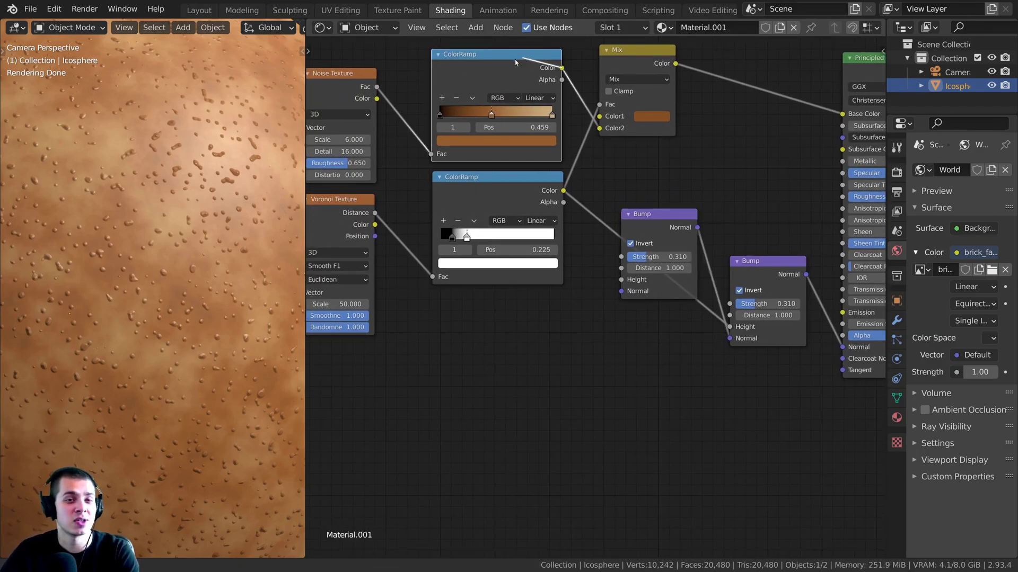
drag(596, 99, 621, 281)
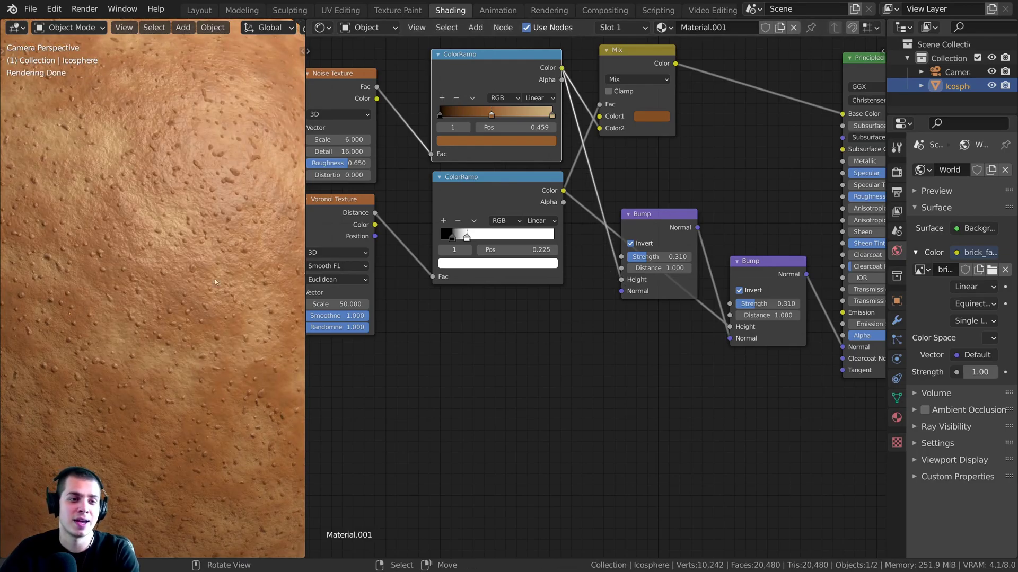
Set the Strength of the Bump node driven by the noise ColorRamp to 0.570
middle_drag(531, 263, 565, 274)
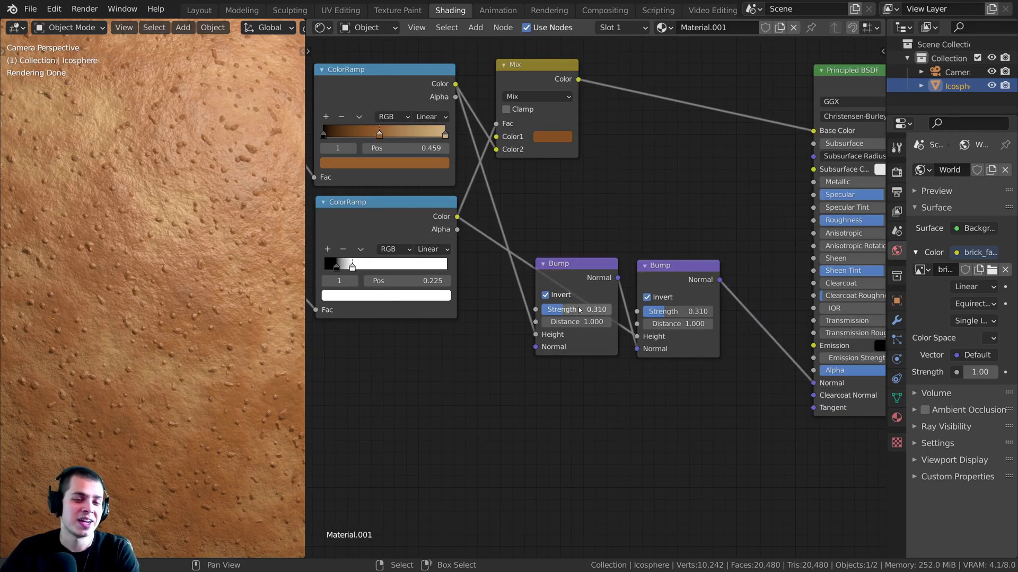
scroll(595, 295, up, 2)
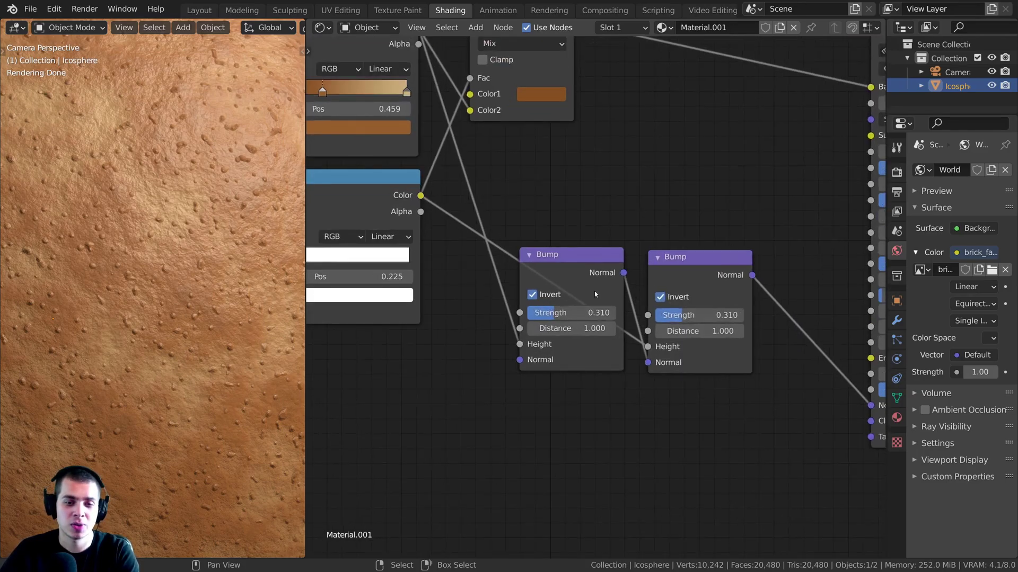
click(564, 314)
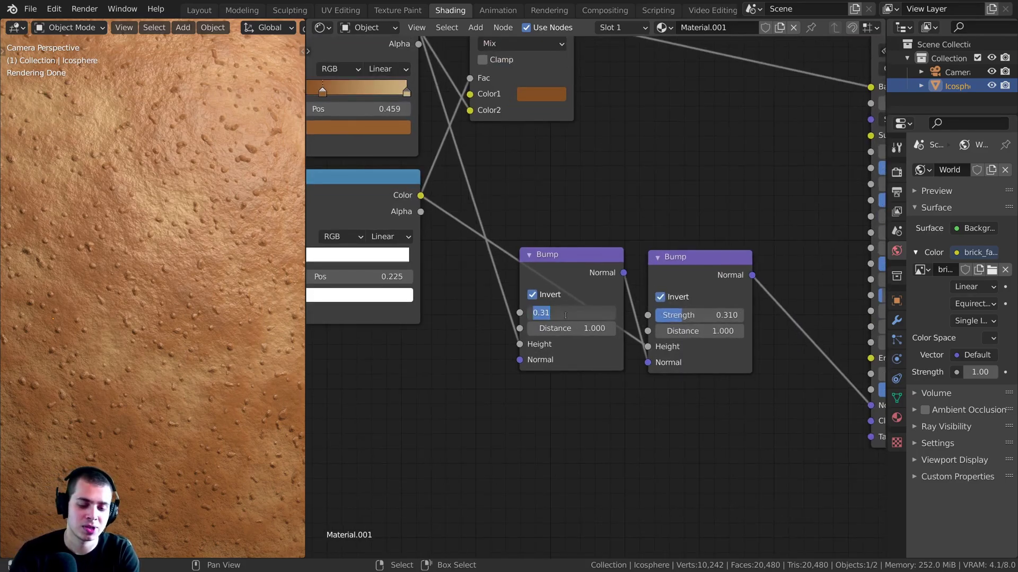
text(.57)
key(Return)
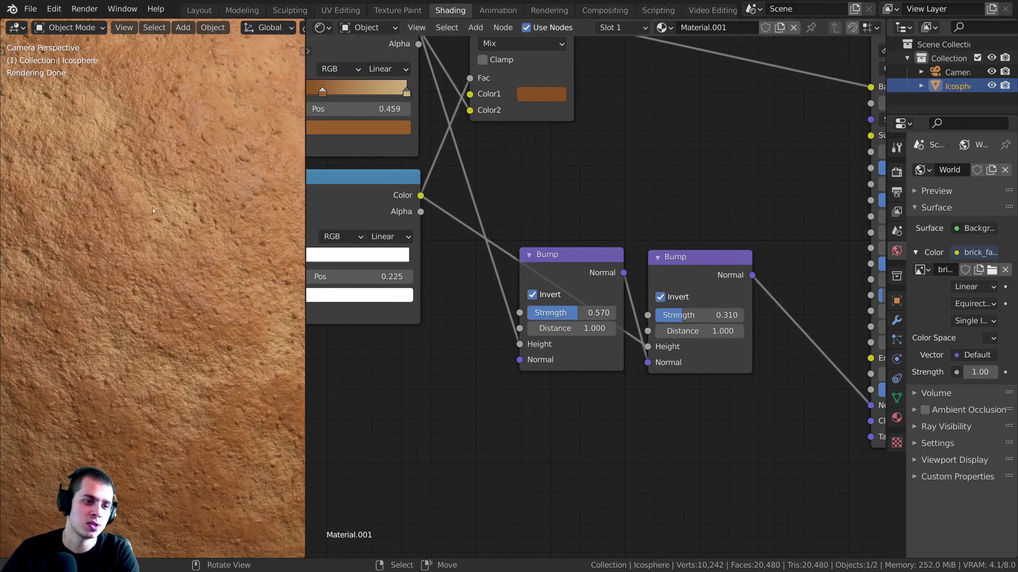
Turn off Invert on the noise-driven Bump node and shift it slightly away from the other Bump
scroll(596, 321, up, 1)
scroll(596, 320, up, 1)
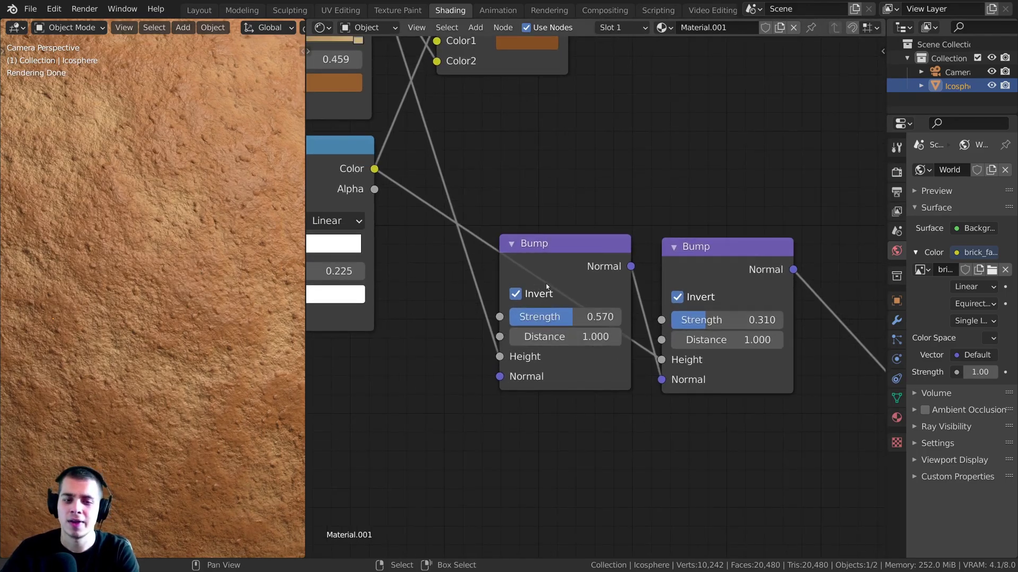
click(517, 294)
drag(544, 246, 535, 246)
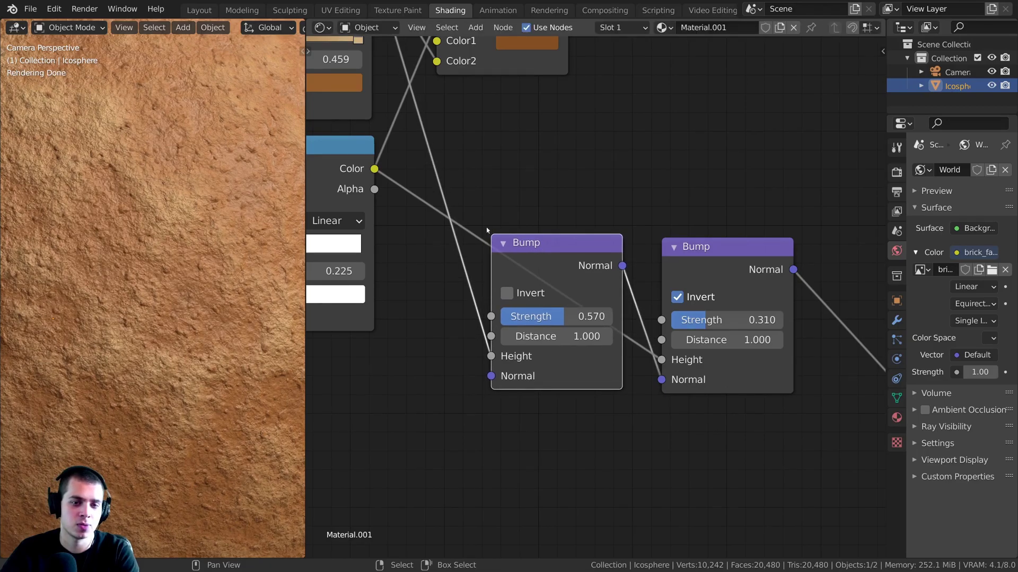
scroll(486, 227, down, 7)
middle_drag(364, 107, 418, 111)
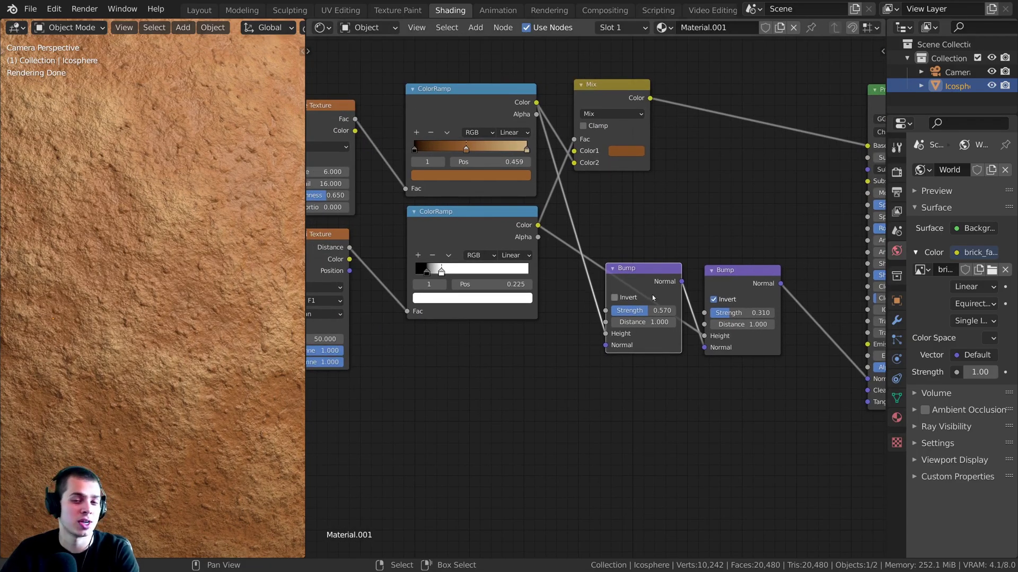
scroll(635, 293, up, 2)
scroll(730, 308, down, 3)
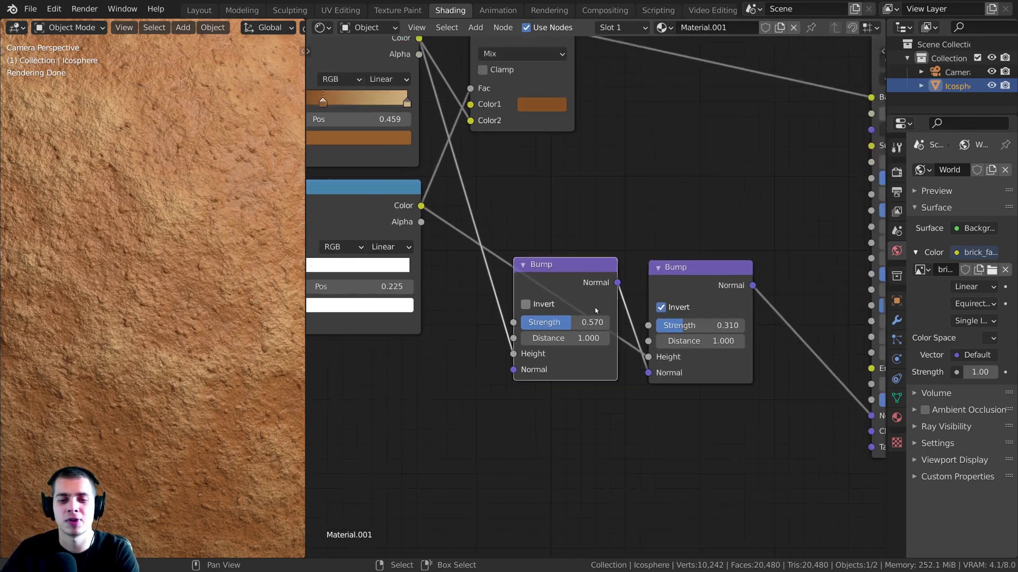
scroll(178, 257, down, 3)
scroll(177, 258, up, 5)
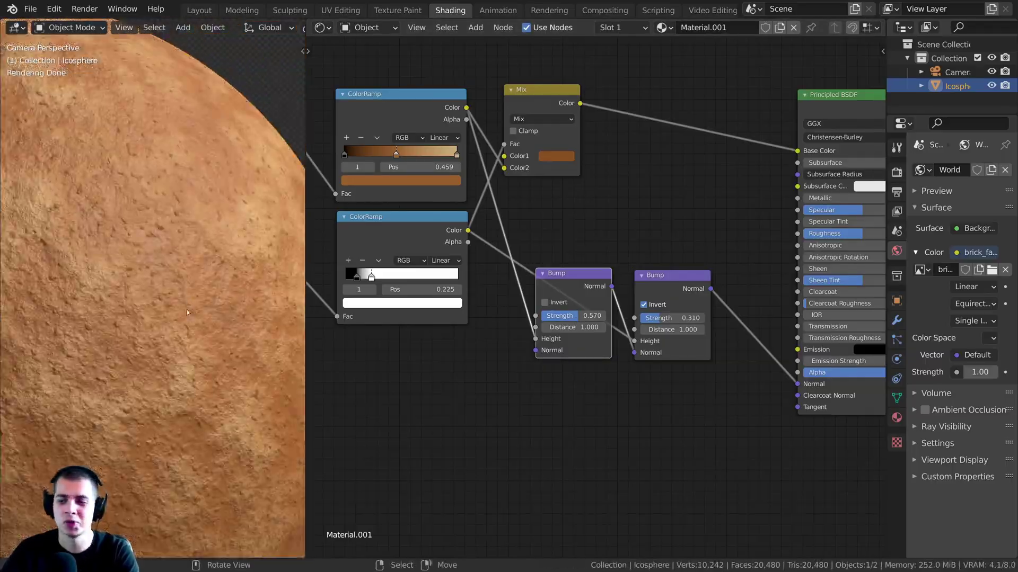
scroll(150, 252, down, 2)
shift+middle_drag(150, 253, 175, 194)
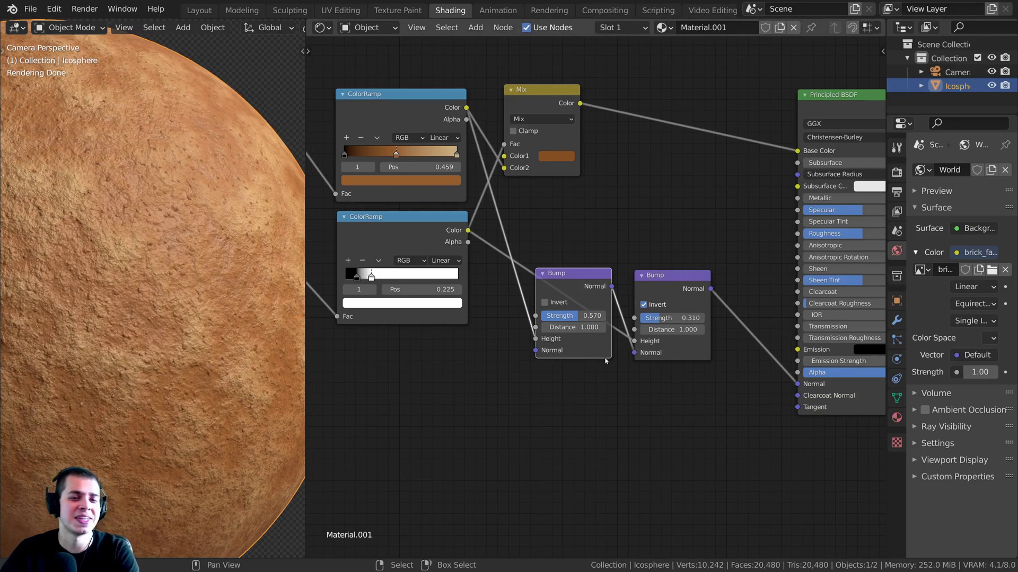
middle_drag(604, 361, 627, 302)
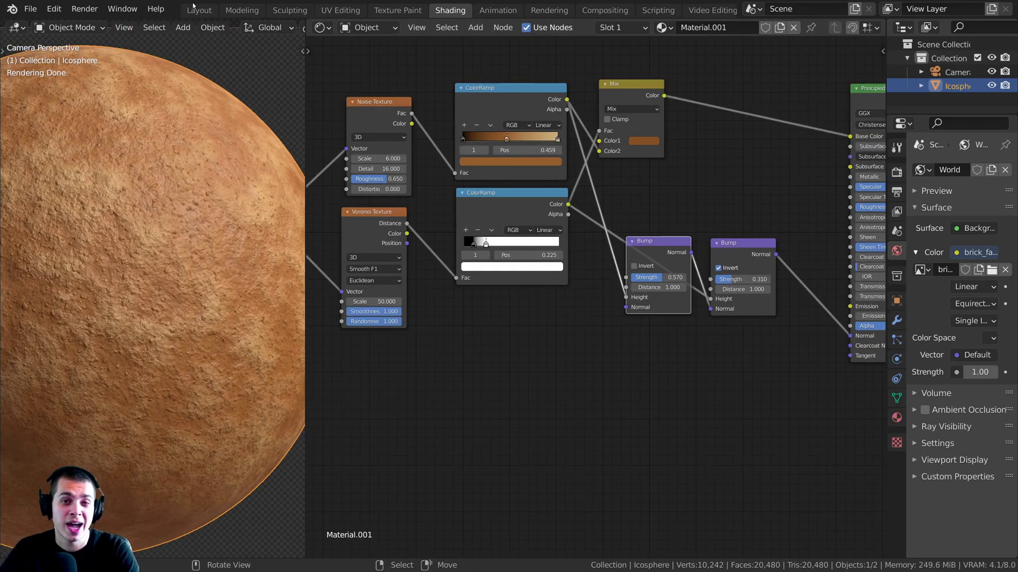
scroll(208, 223, up, 2)
scroll(207, 249, up, 2)
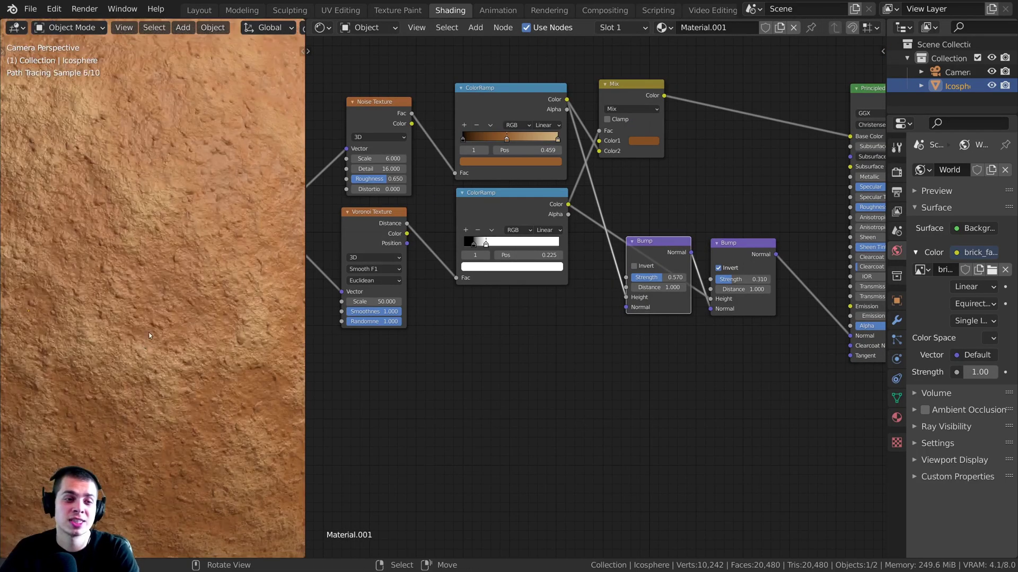
Add a second Voronoi Texture node directly below the existing Voronoi Texture
middle_drag(406, 338, 539, 262)
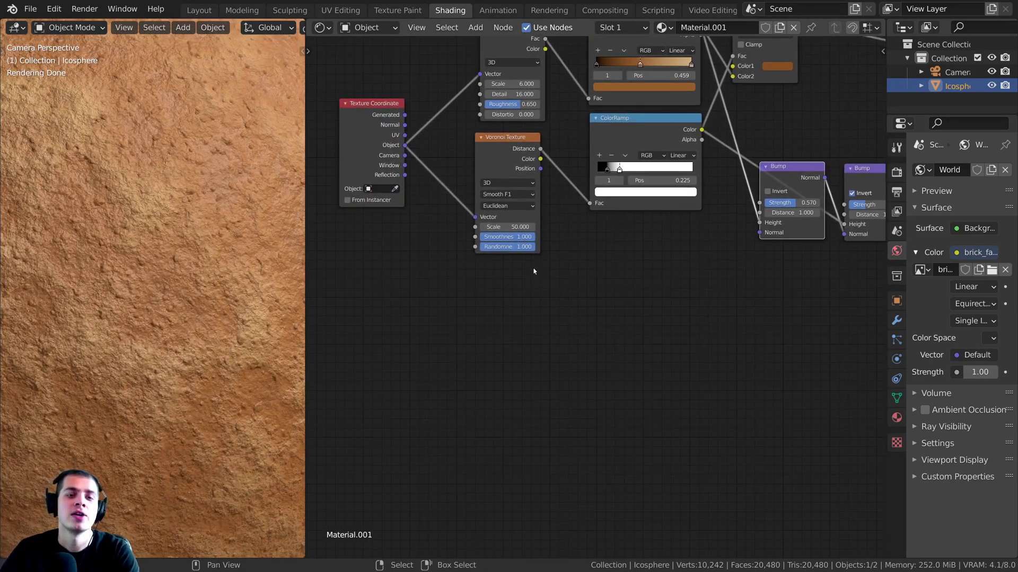
key(shift+a)
click(539, 262)
text(vo)
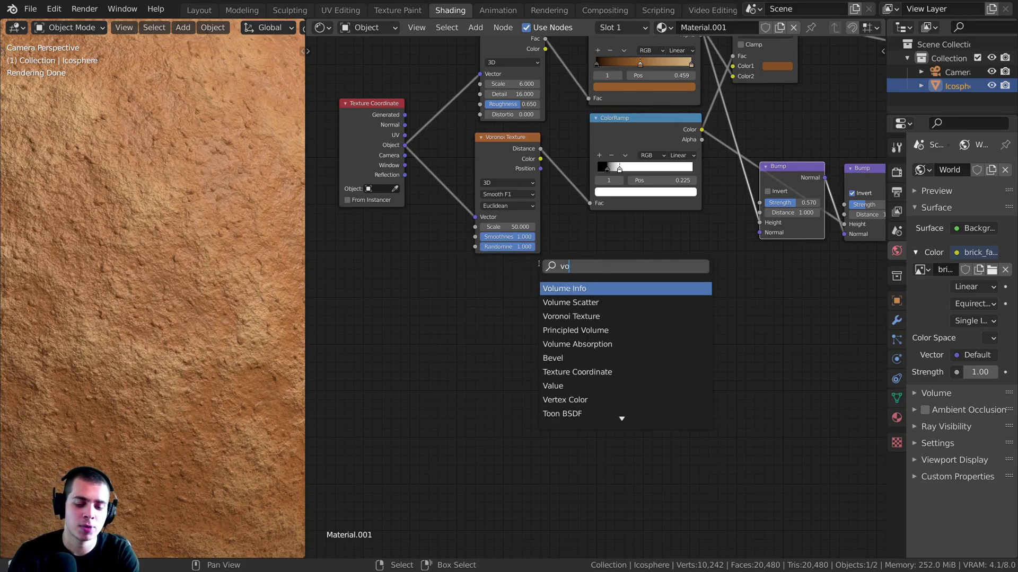
text(r)
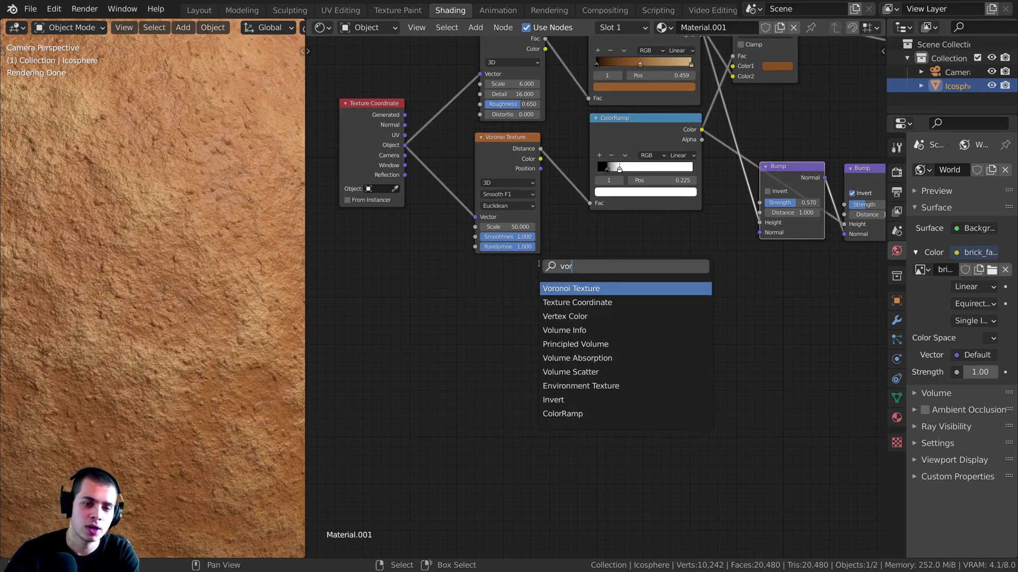
click(580, 290)
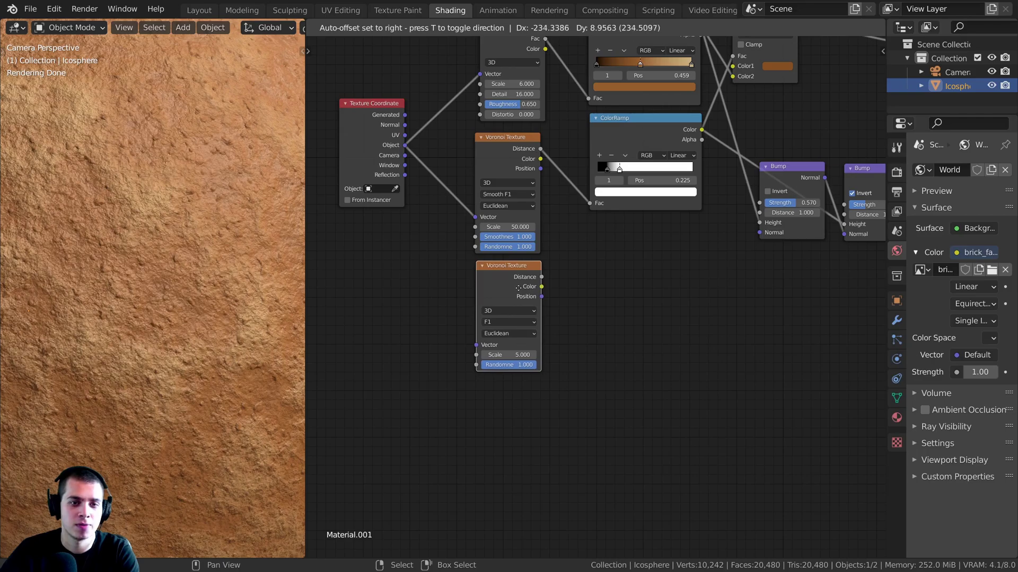
click(518, 288)
Link the Texture Coordinate's Object output to the new Voronoi Texture's Vector and preview its Distance output on the icosphere
drag(351, 129, 476, 345)
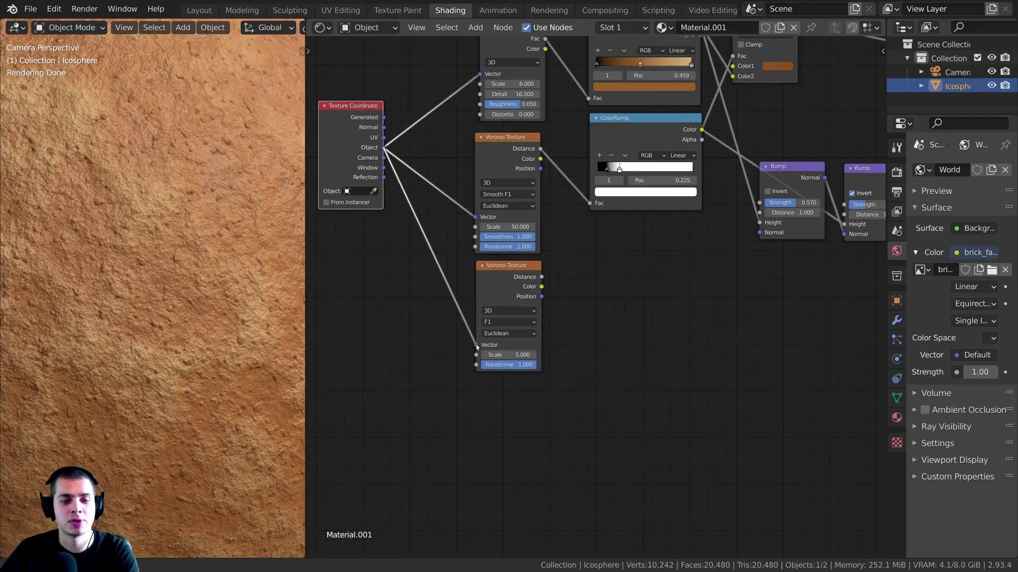
middle_drag(514, 302, 535, 332)
ctrl+shift+click(517, 288)
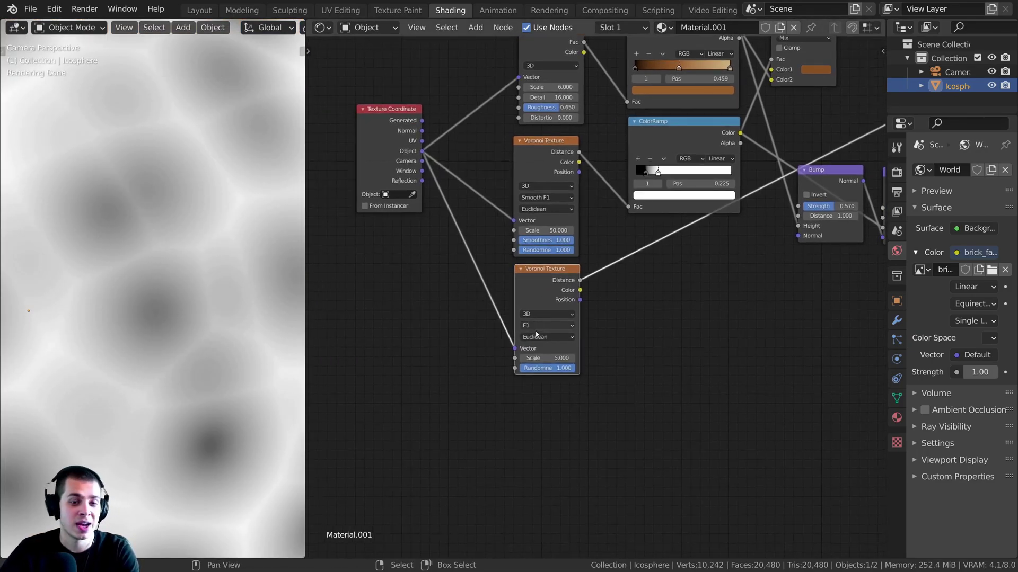
Set the new Voronoi Texture to Smooth F1 with a Scale of 250
scroll(535, 332, up, 2)
click(525, 338)
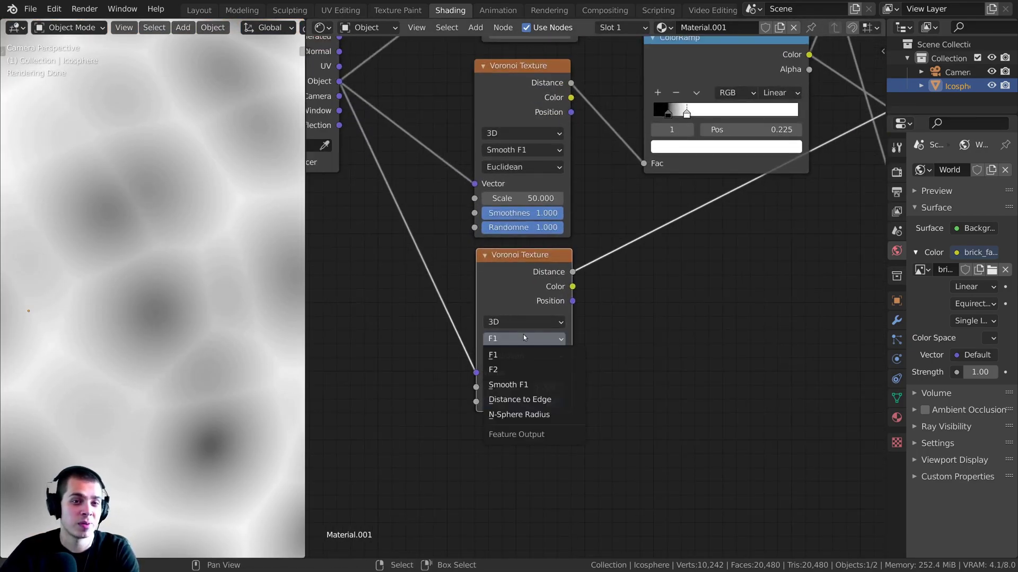
click(528, 385)
middle_drag(512, 352, 537, 323)
click(546, 356)
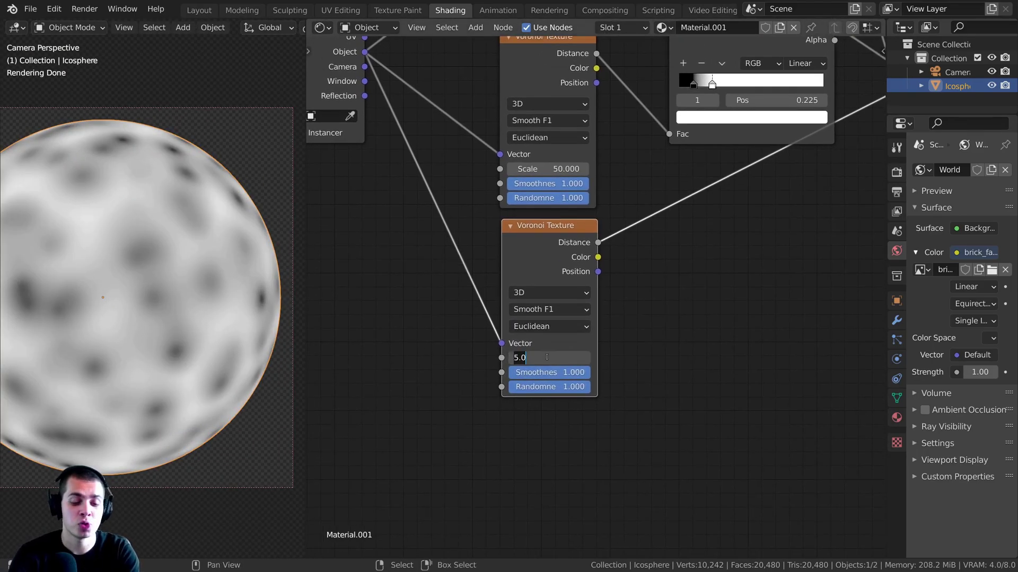
text(250)
key(Return)
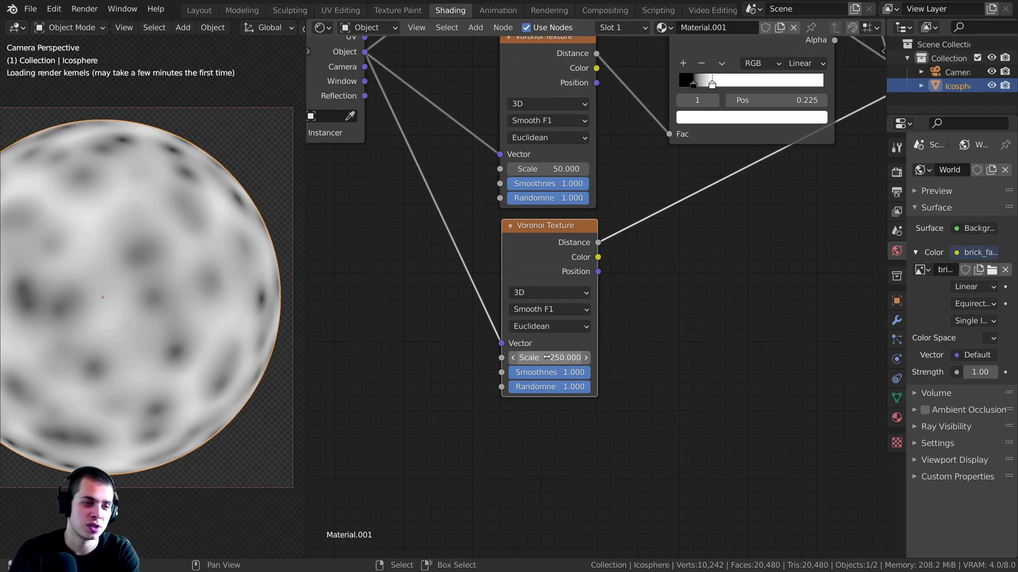
scroll(120, 379, up, 5)
scroll(141, 328, up, 2)
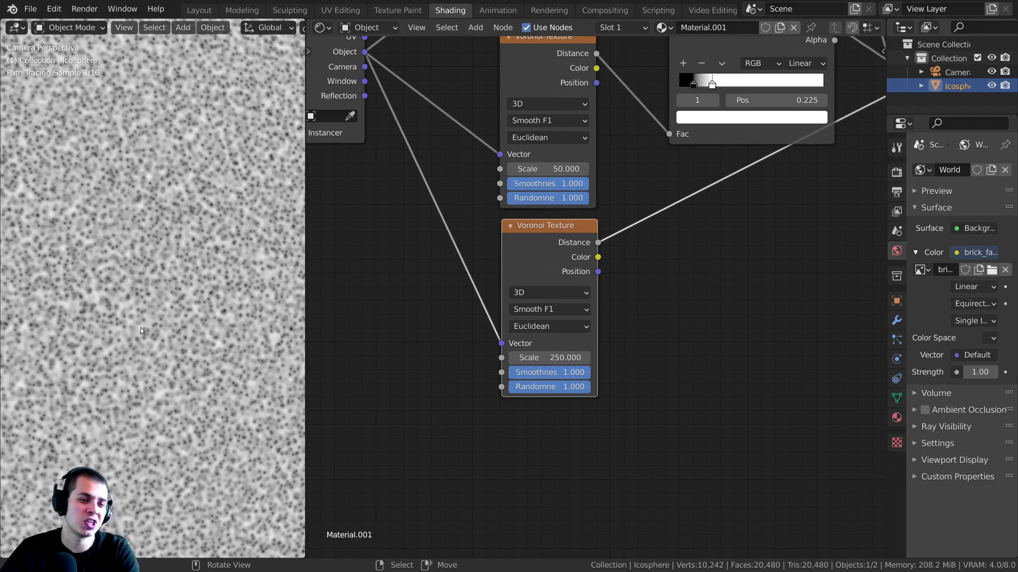
scroll(119, 312, down, 4)
scroll(572, 195, down, 2)
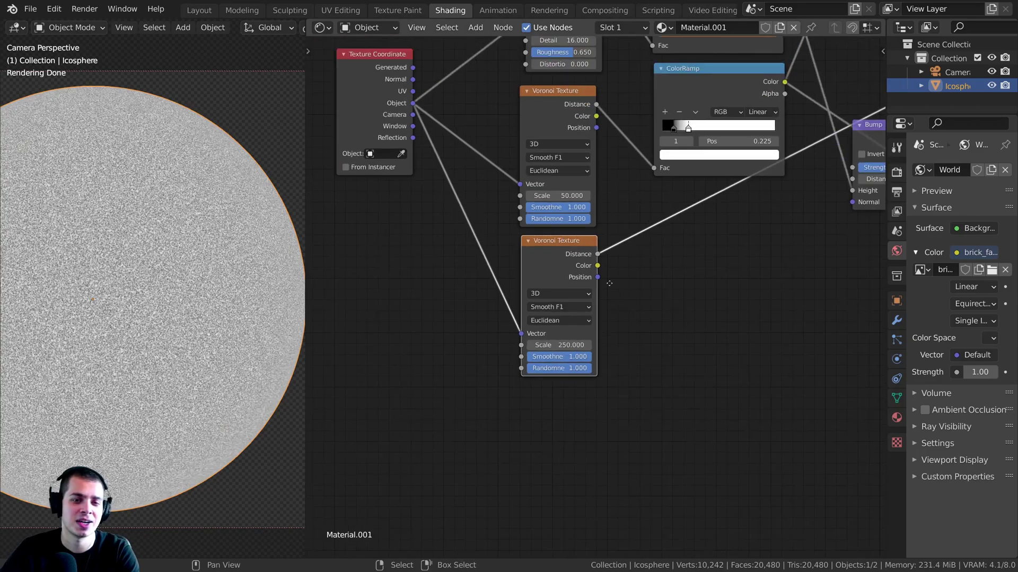
Duplicate the Voronoi ColorRamp beside the new Voronoi Texture, link Distance to its Fac, and preview it
middle_drag(572, 195, 512, 219)
drag(481, 306, 476, 310)
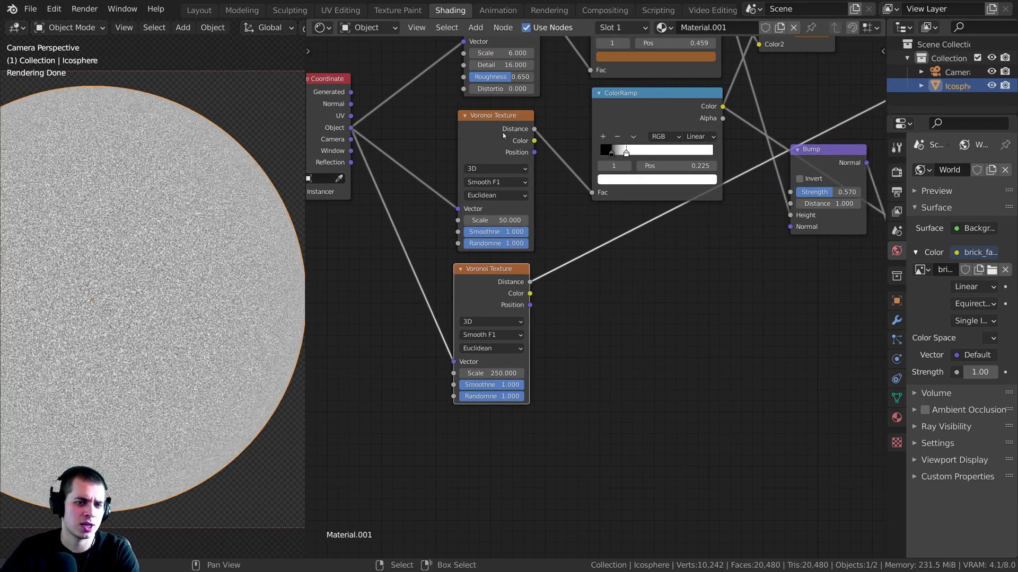
drag(503, 134, 503, 129)
drag(633, 101, 630, 95)
key(shift+d)
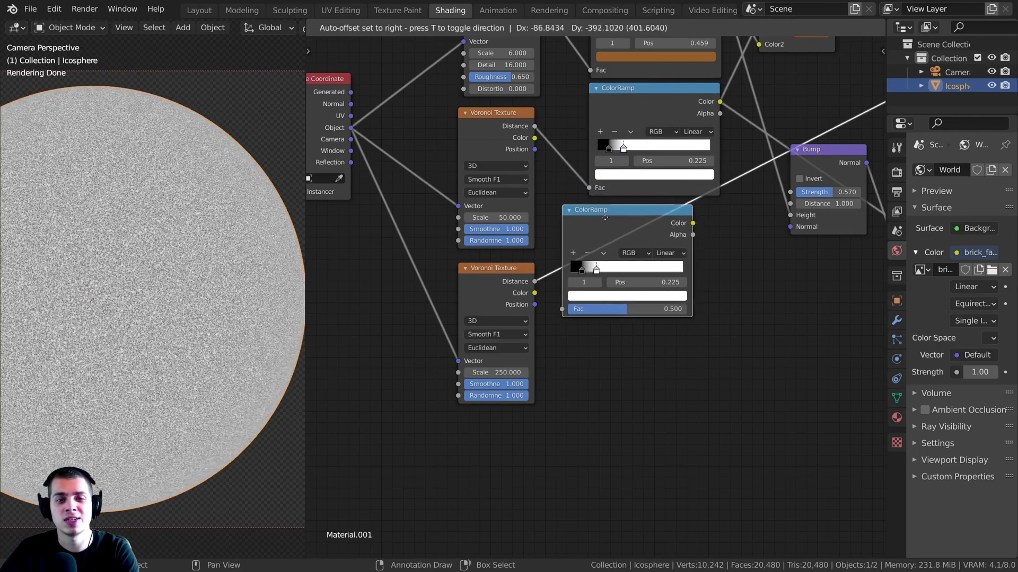
click(616, 230)
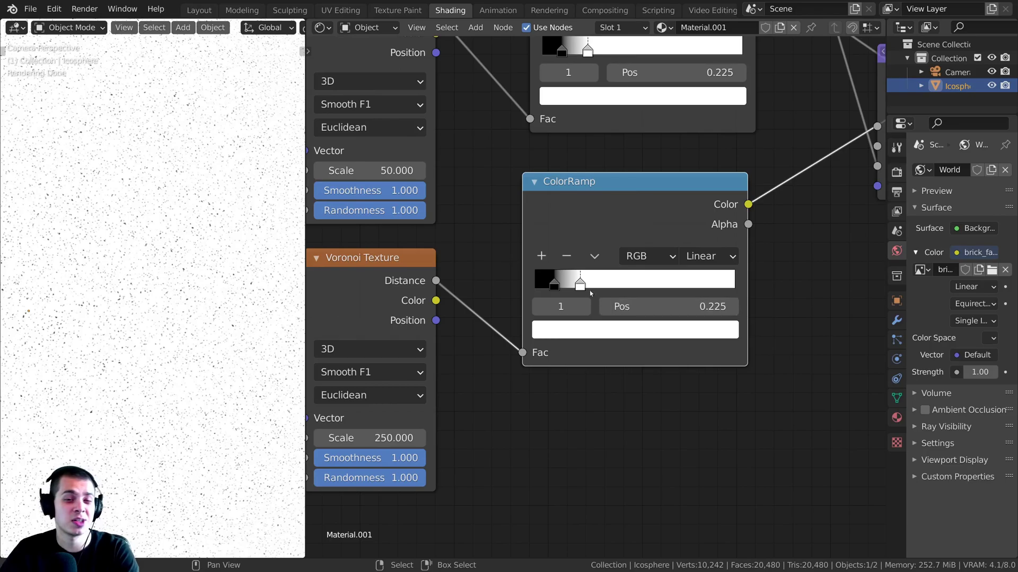
Move the duplicated ColorRamp's black stop toward the middle and set its white stop's position to 0.435
drag(581, 285, 643, 285)
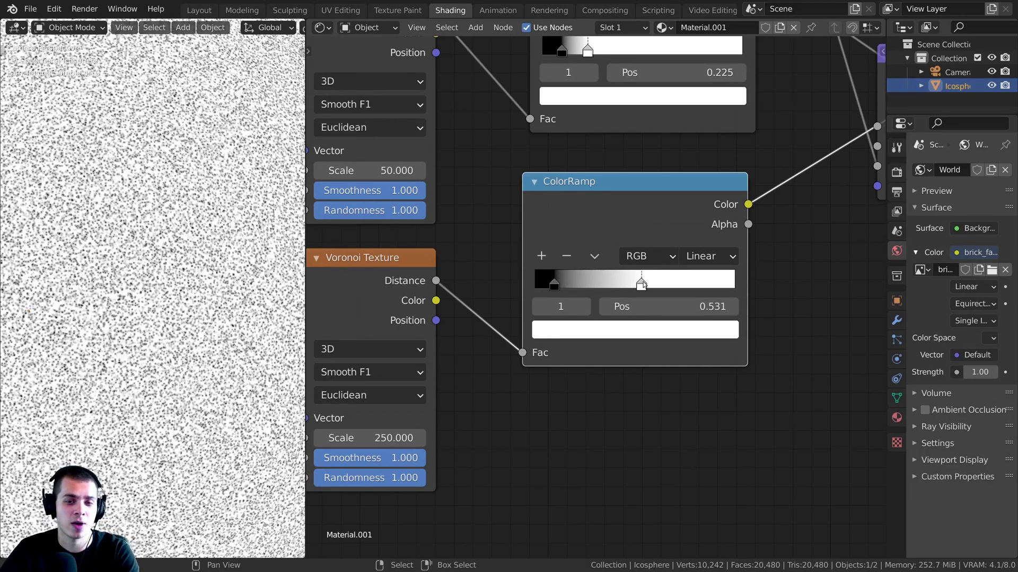
drag(555, 284, 602, 285)
drag(641, 285, 628, 285)
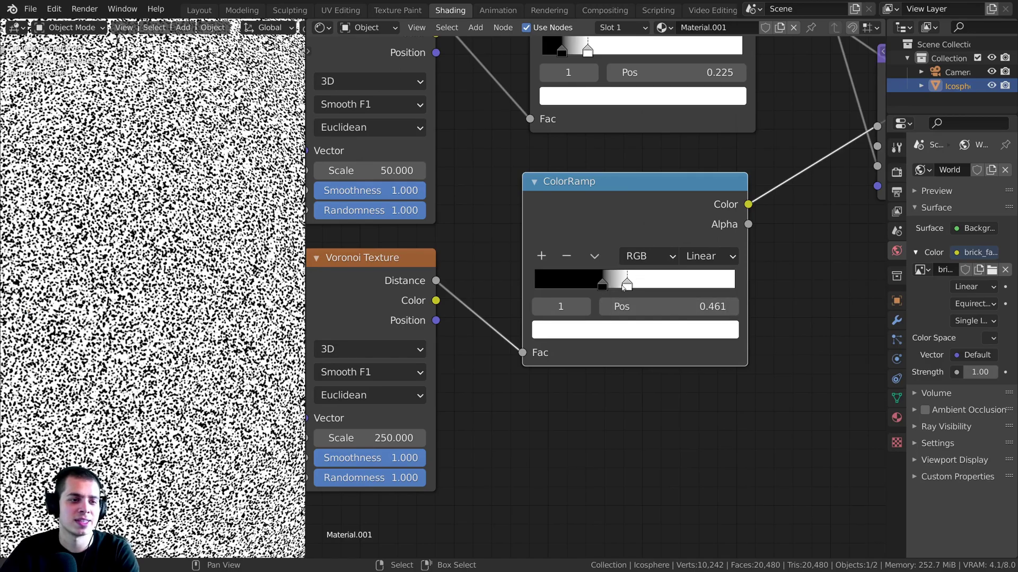
scroll(623, 288, down, 1)
middle_drag(623, 288, 613, 287)
scroll(507, 255, up, 6)
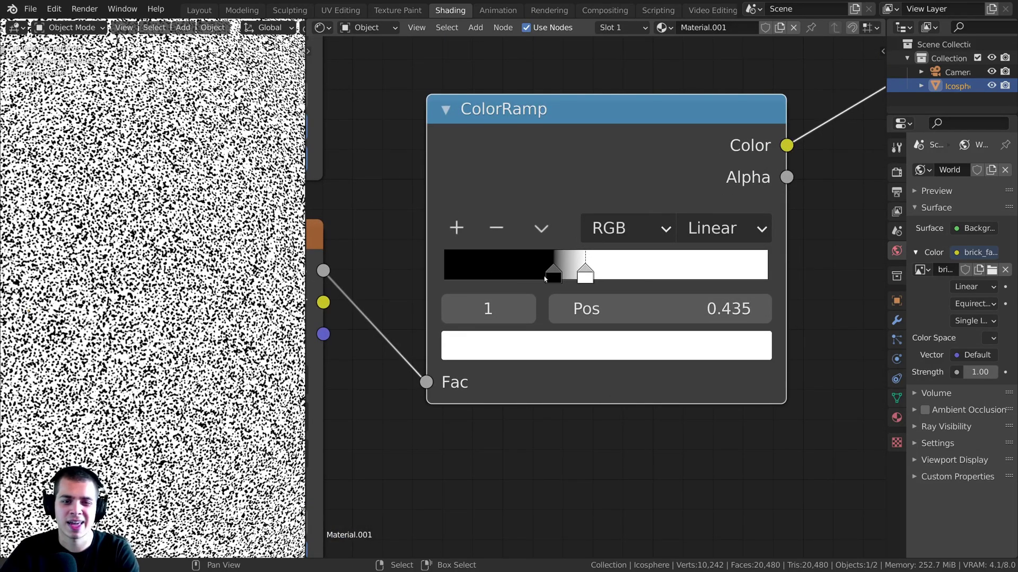
scroll(544, 279, down, 1)
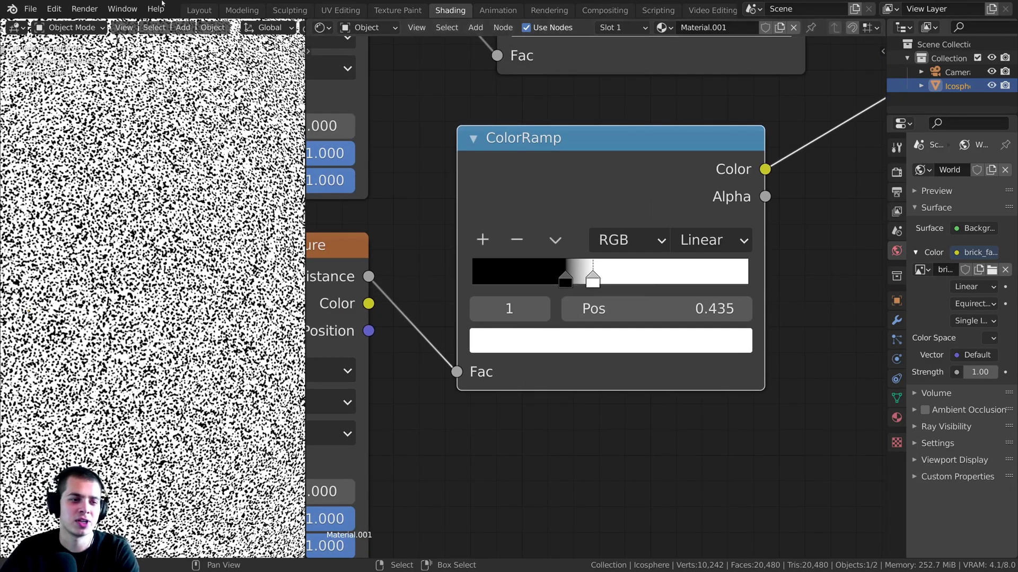
scroll(189, 286, up, 4)
scroll(189, 286, down, 5)
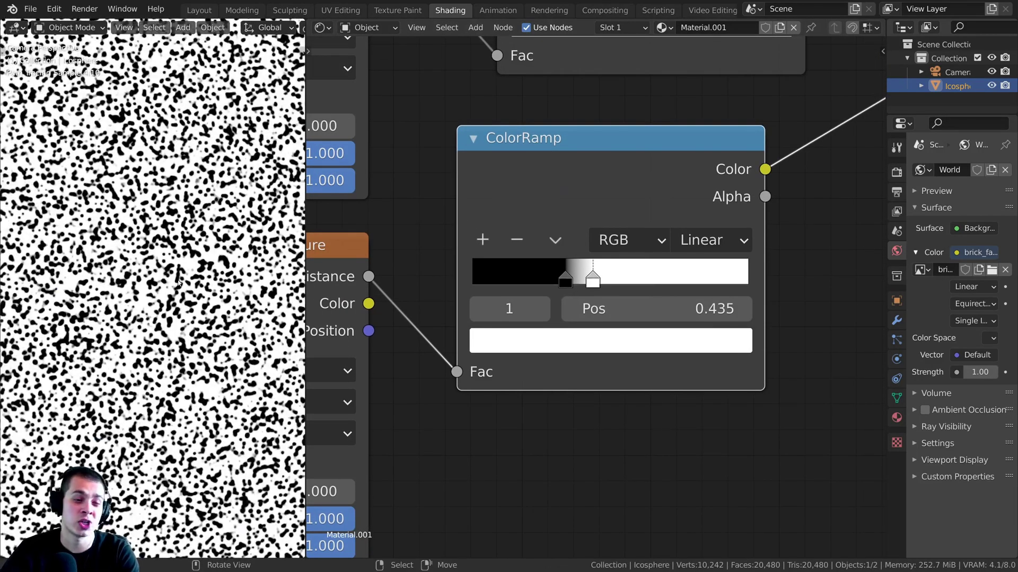
scroll(636, 228, down, 2)
scroll(636, 228, down, 3)
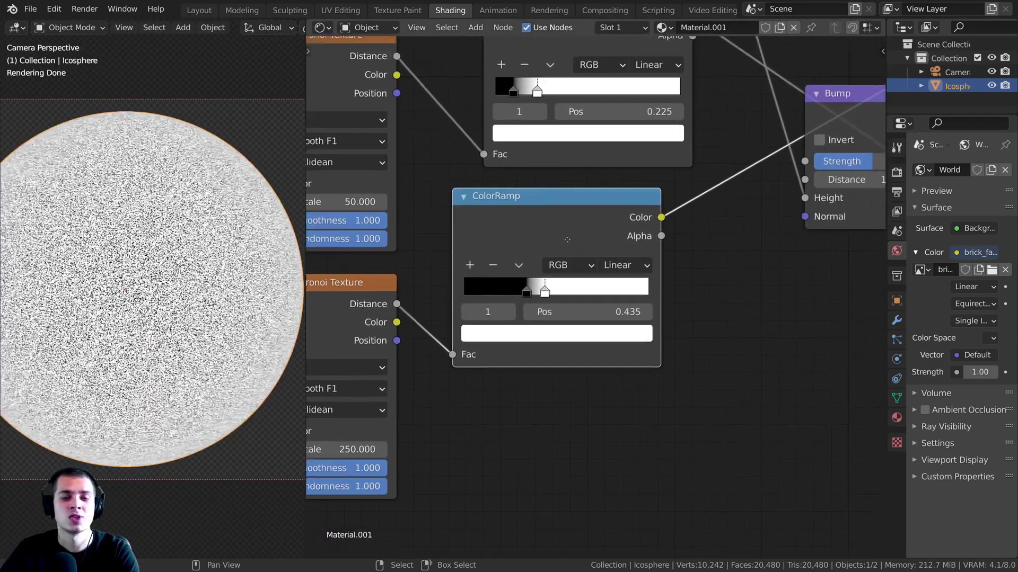
Duplicate the inverted Bump node and insert the copy between it and the Principled BSDF's Normal input
middle_drag(500, 280, 465, 249)
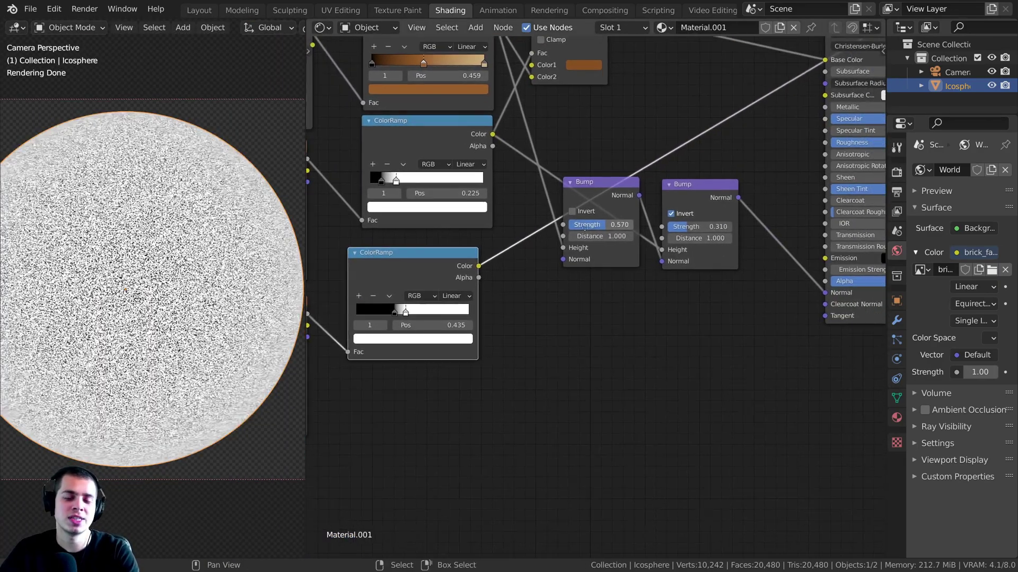
middle_drag(688, 202, 692, 194)
scroll(693, 194, up, 1)
click(759, 182)
scroll(453, 231, down, 2)
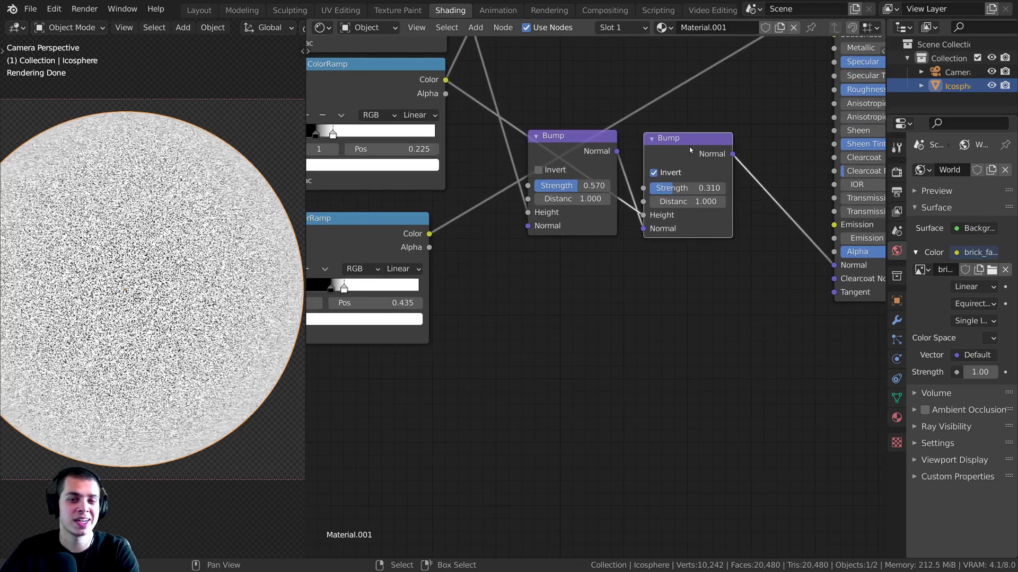
key(shift+d)
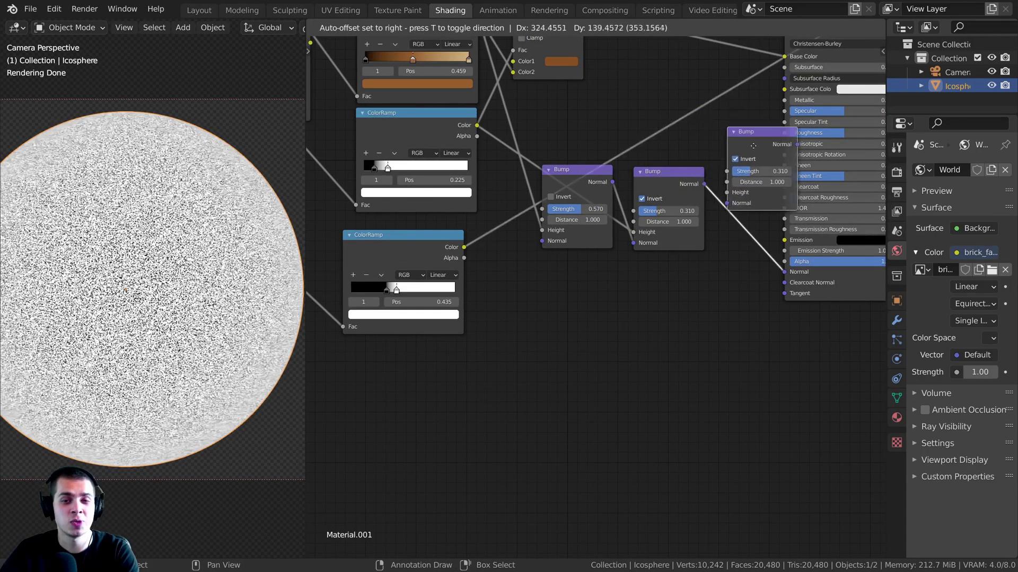
click(742, 201)
scroll(722, 218, up, 1)
drag(722, 218, 703, 204)
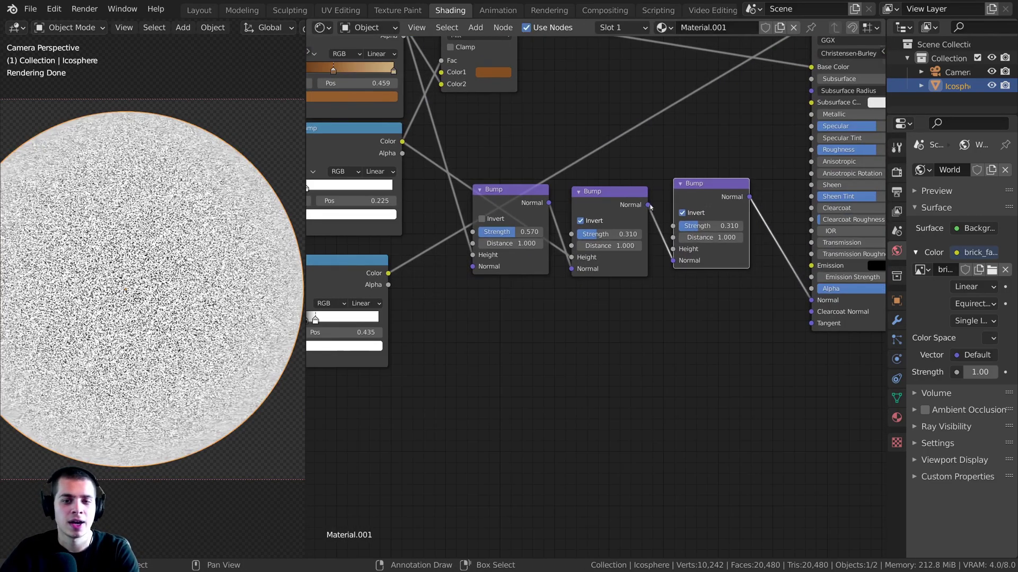
Link the 250-scale Voronoi ColorRamp's Color to the last Bump's Height and turn off Invert on that Bump
middle_drag(524, 303, 570, 299)
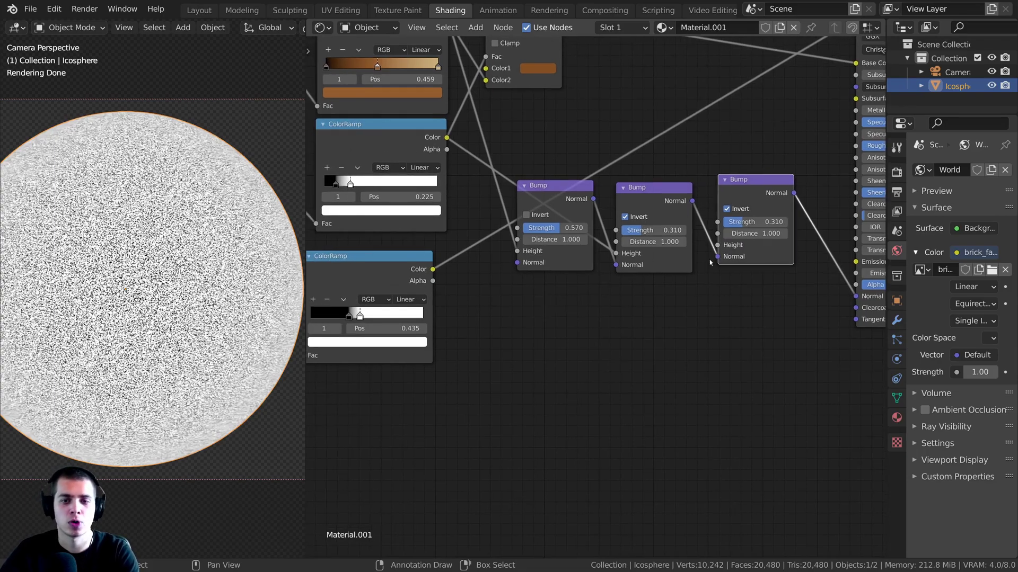
drag(717, 245, 684, 195)
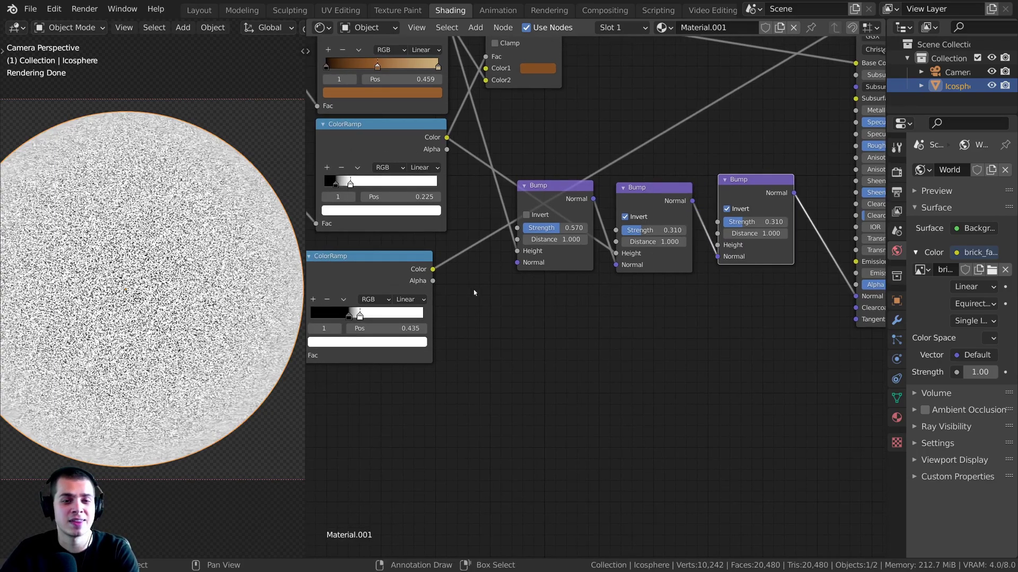
drag(417, 271, 726, 246)
middle_drag(803, 205, 681, 242)
scroll(681, 241, up, 3)
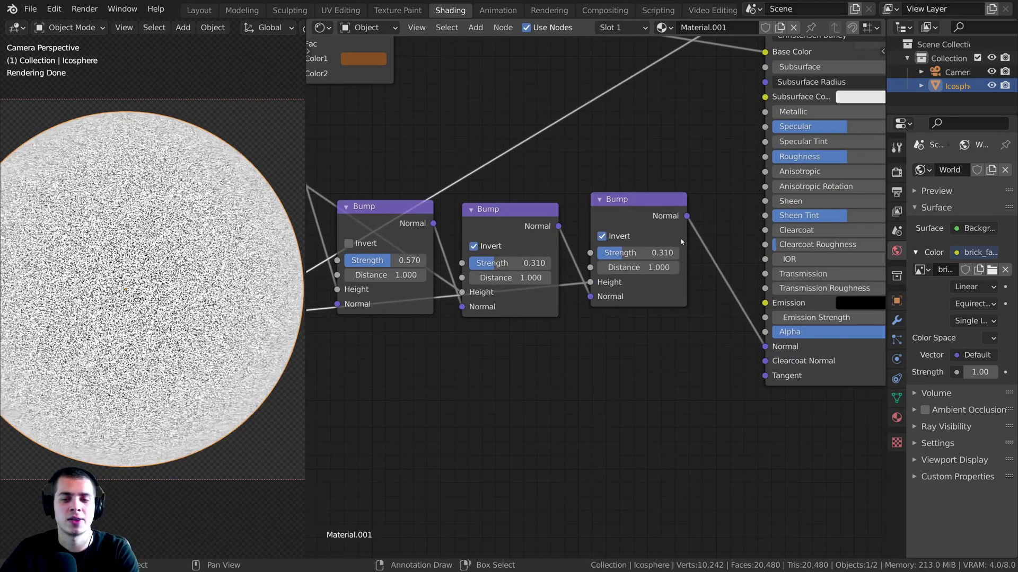
click(623, 239)
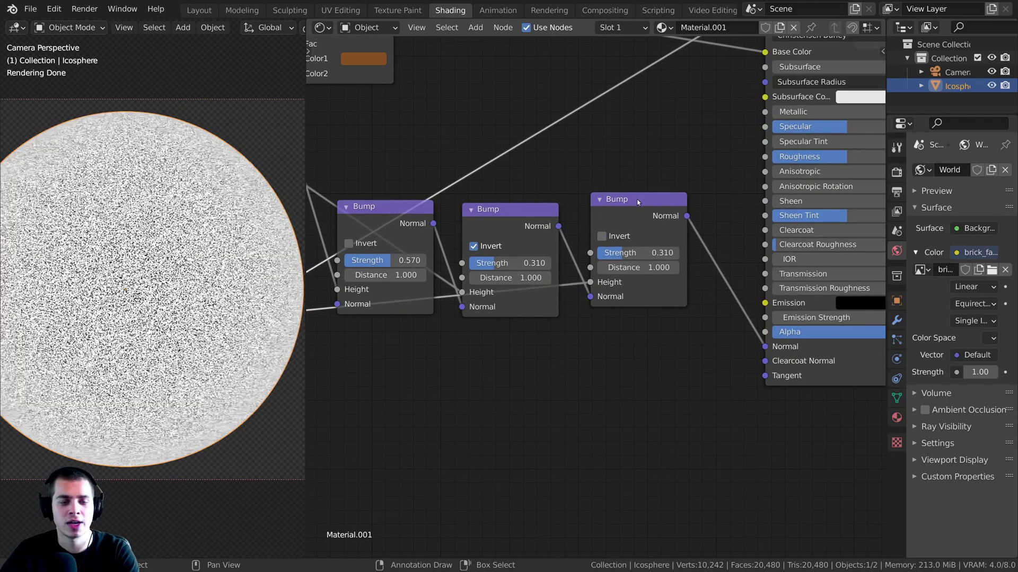
Preview the last Bump node's Normal output on the icosphere and examine its surface detail
ctrl+shift+click(629, 214)
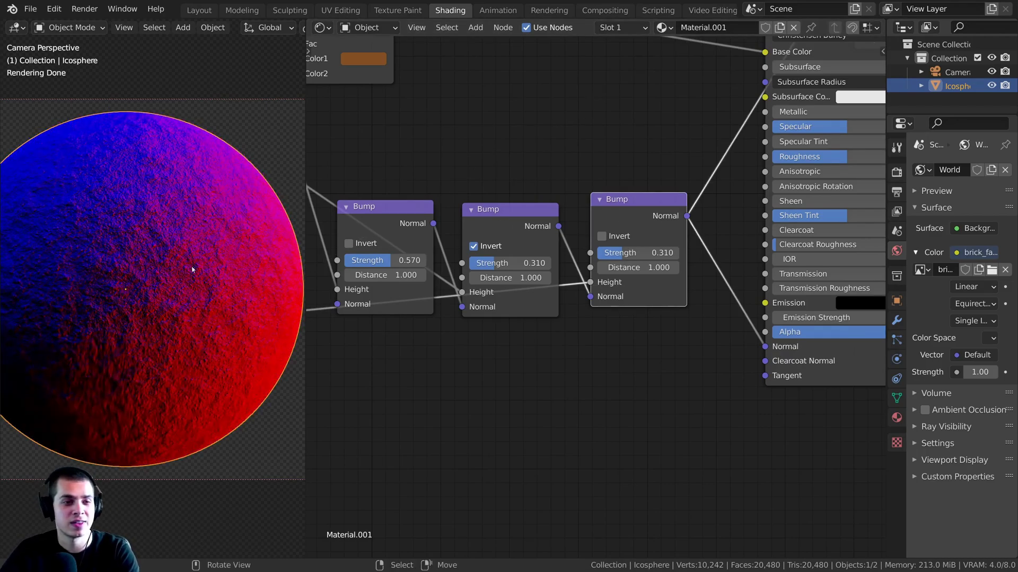
scroll(133, 334, up, 5)
scroll(695, 99, down, 3)
middle_drag(694, 99, 664, 170)
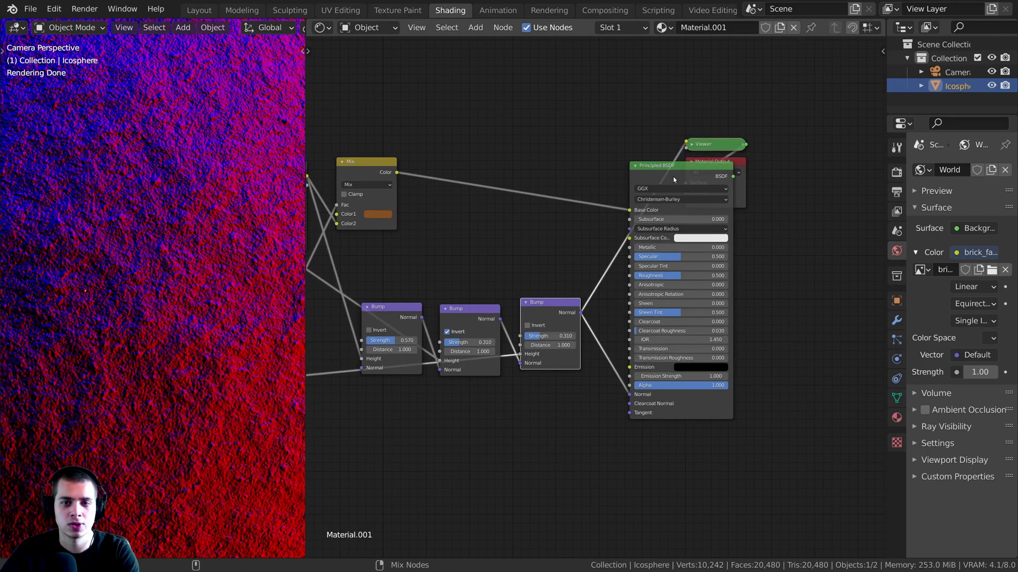
Reconnect the Principled BSDF to the Material Output and move the Material Output clear of the shader node
ctrl+shift+click(674, 176)
drag(716, 162, 811, 166)
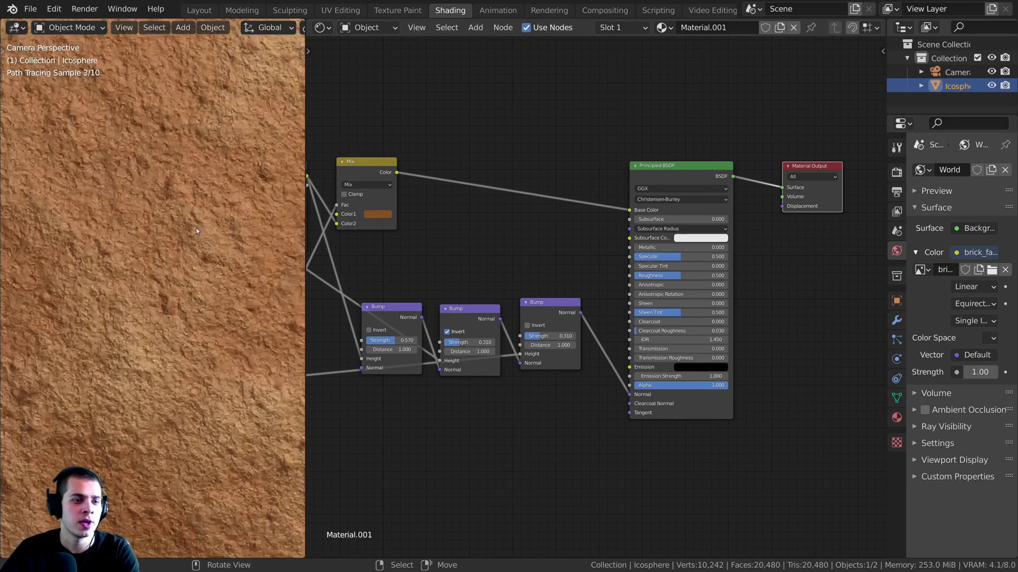
middle_drag(329, 384, 365, 372)
middle_drag(129, 308, 117, 290)
key(KP_0)
scroll(586, 316, up, 5)
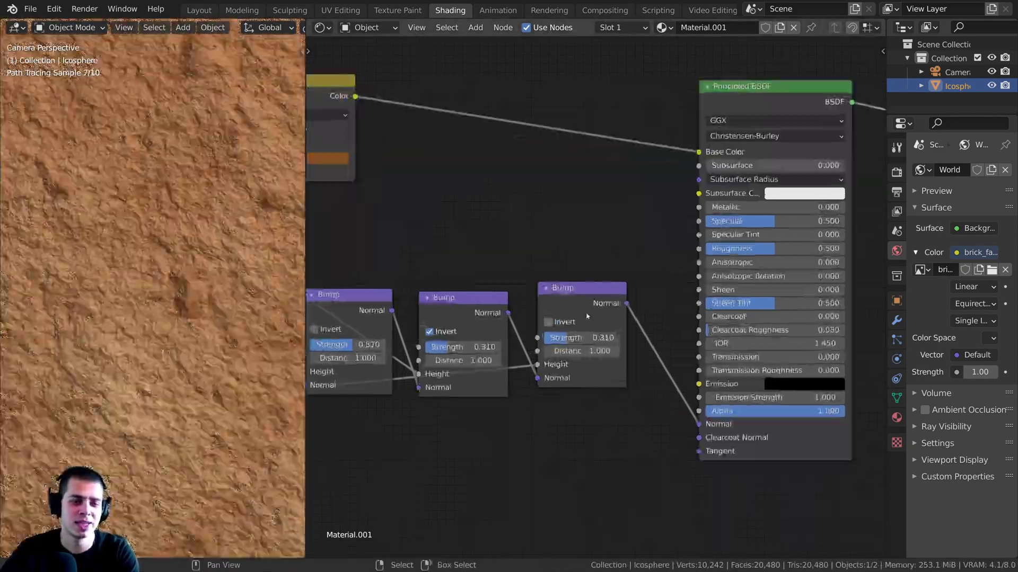
Preview the last Bump node's Normal output on the icosphere and set its Strength to 0.28
scroll(586, 316, up, 1)
middle_drag(586, 316, 671, 236)
ctrl+shift+click(673, 241)
click(673, 259)
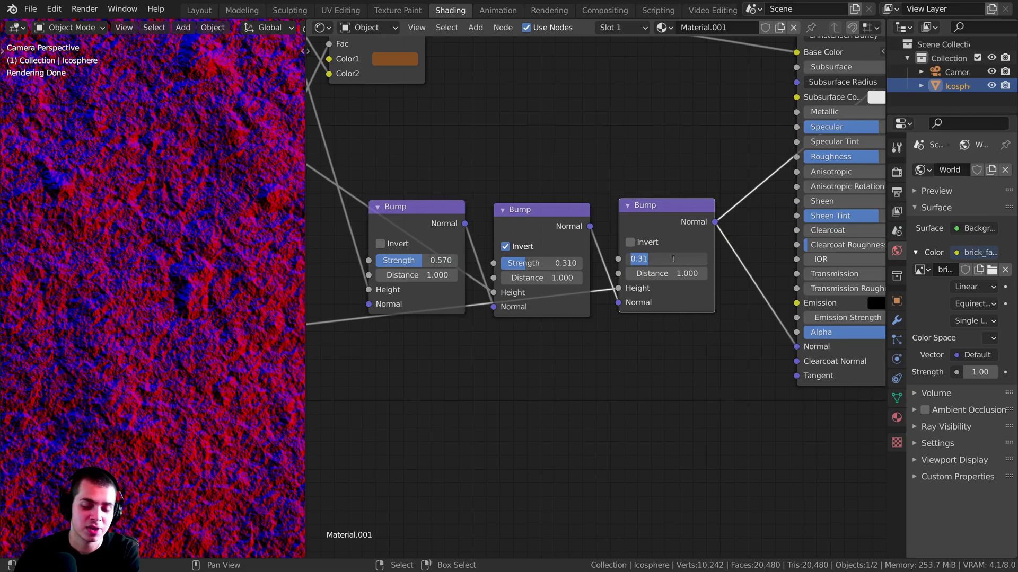
text(.2)
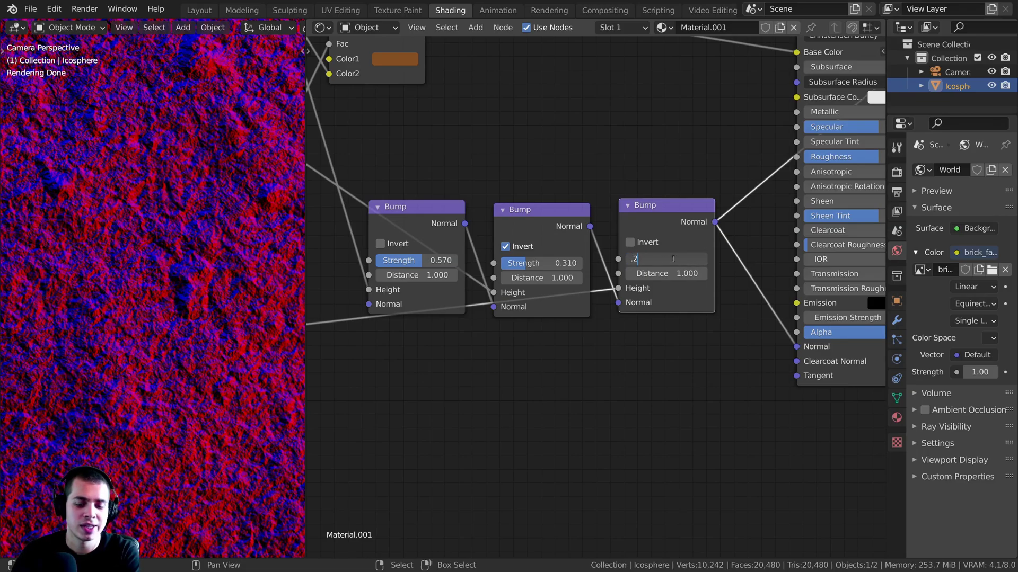
text(8)
key(Return)
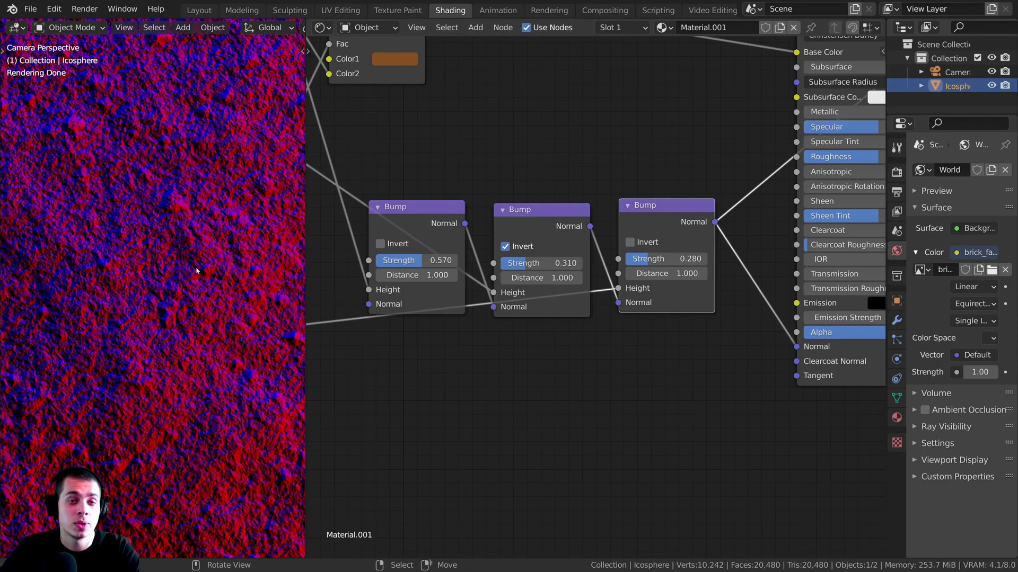
scroll(625, 192, down, 1)
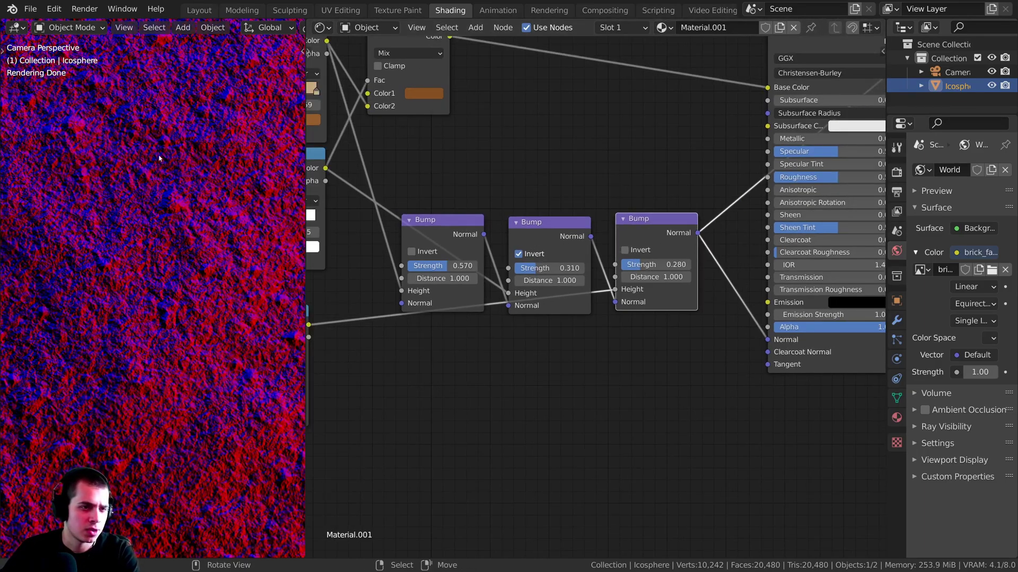
scroll(679, 215, down, 3)
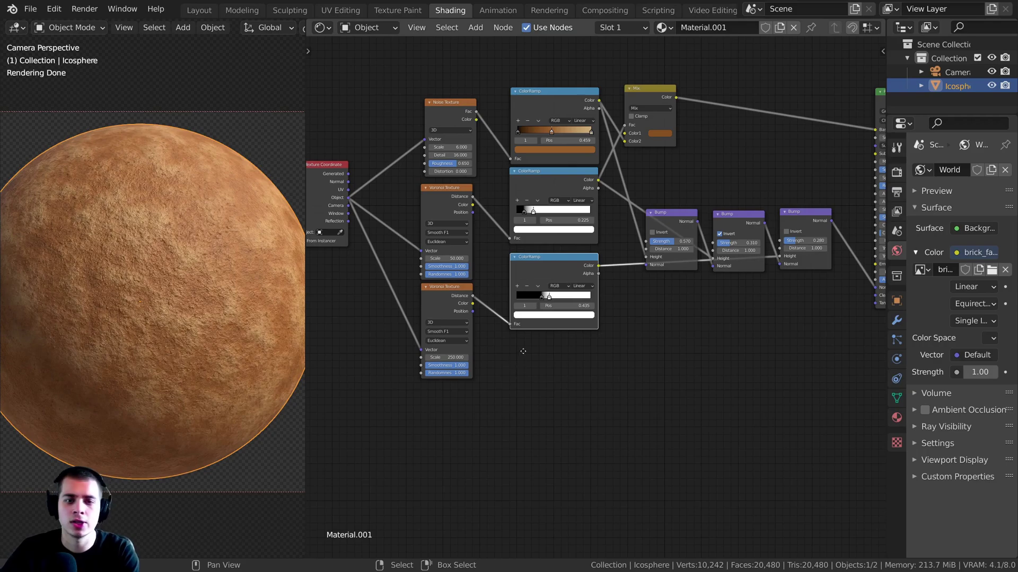
Add a Voronoi Texture below the 250-scale one and link the Texture Coordinate's Object output to its Vector
scroll(525, 331, up, 2)
key(shift+a)
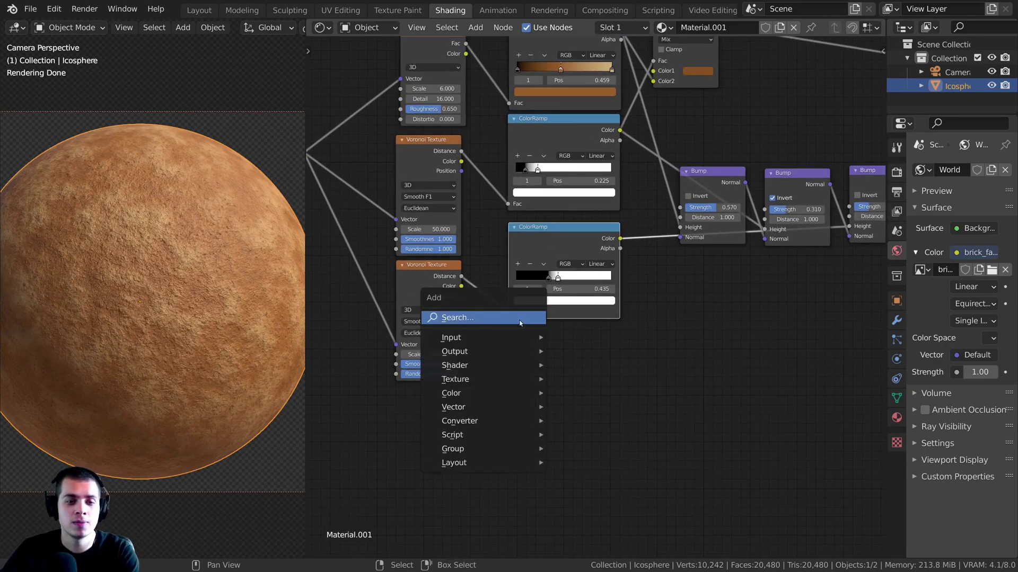
click(520, 318)
text(vor)
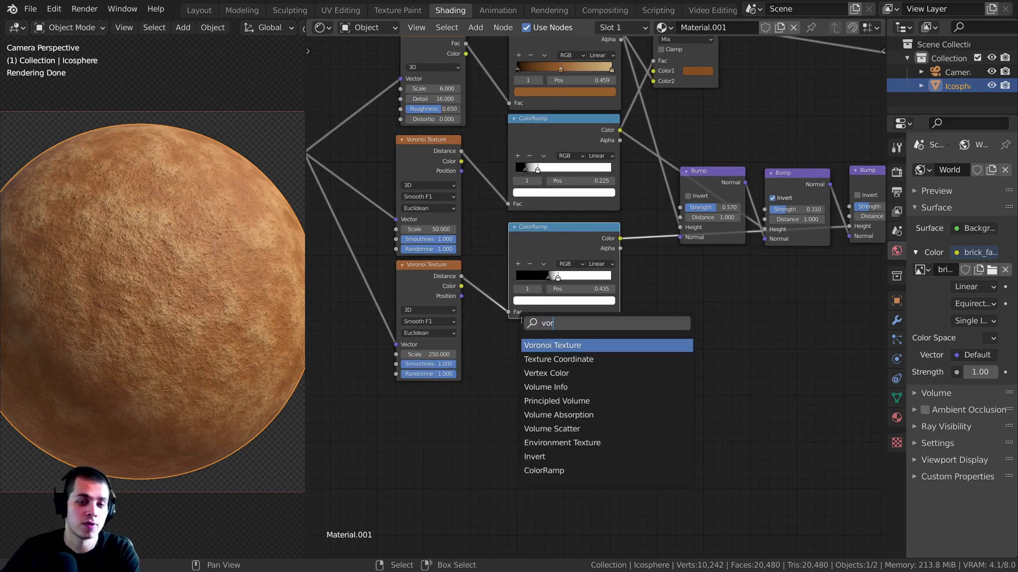
click(554, 346)
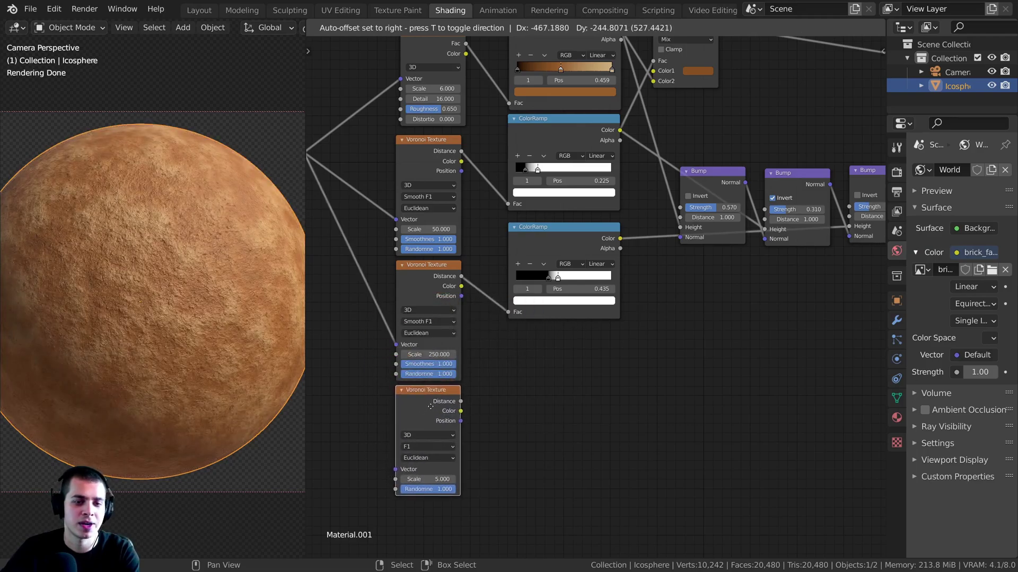
click(461, 401)
middle_drag(460, 401, 633, 360)
drag(476, 112, 571, 435)
scroll(499, 342, up, 2)
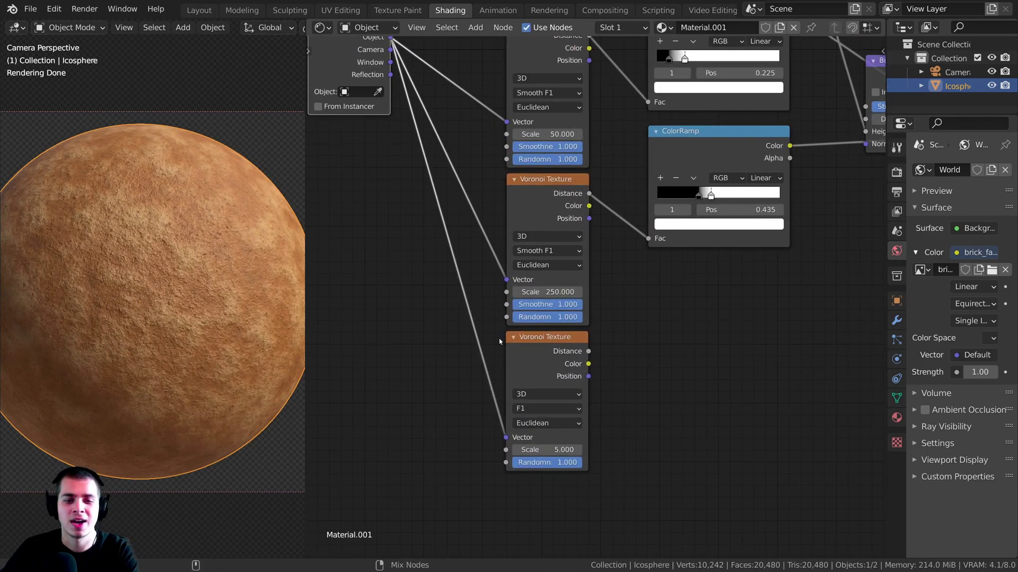
Preview the new Voronoi Texture's Distance output on the icosphere and shift the node slightly away from the one above
ctrl+shift+click(542, 354)
drag(543, 355, 553, 357)
middle_drag(553, 400, 543, 350)
scroll(477, 313, up, 1)
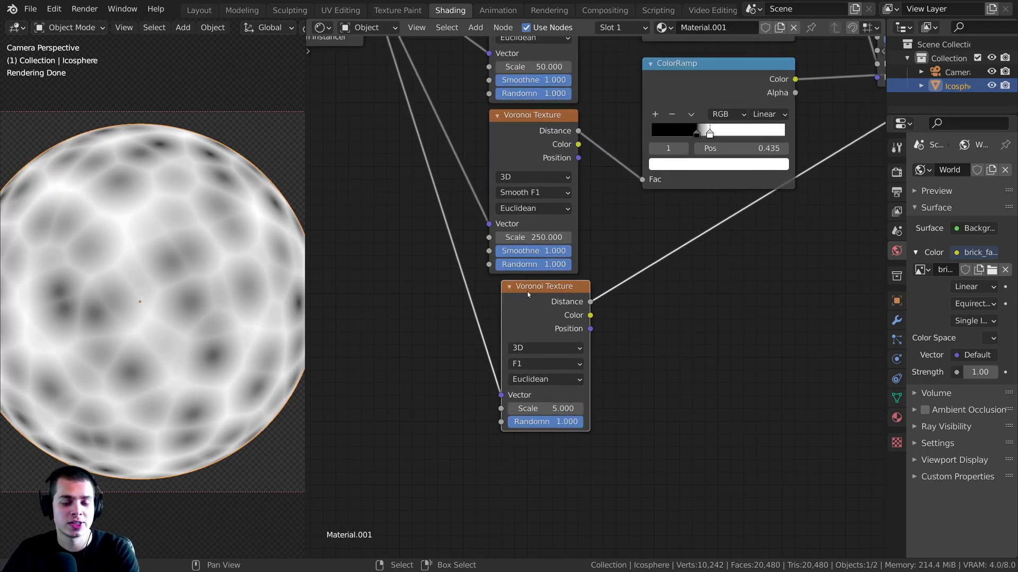
Add a Noise Texture and insert it between the Texture Coordinate and the new Voronoi, feeding its Color into the Voronoi's Vector
key(shift+a)
click(527, 295)
text(noi)
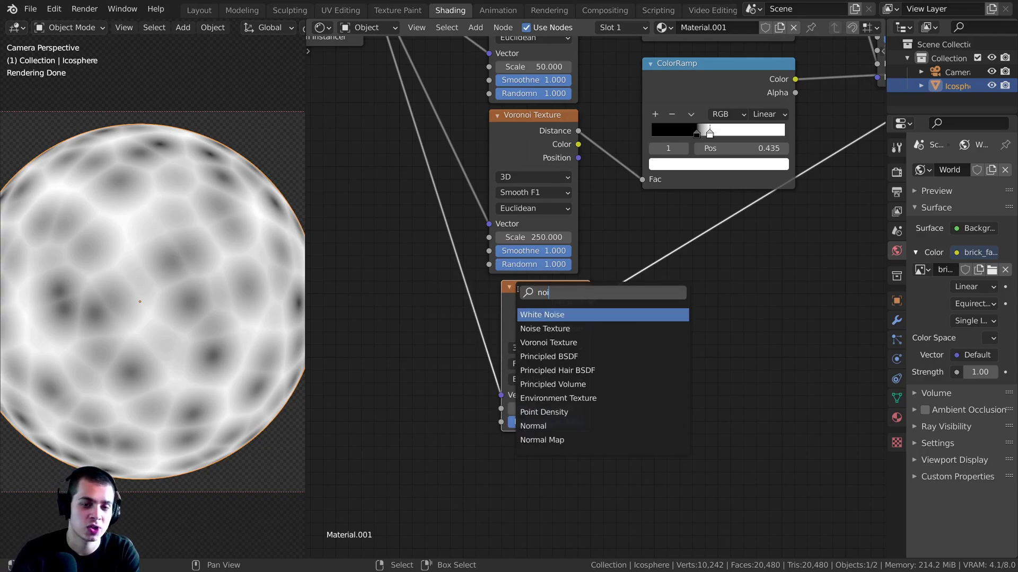
click(545, 329)
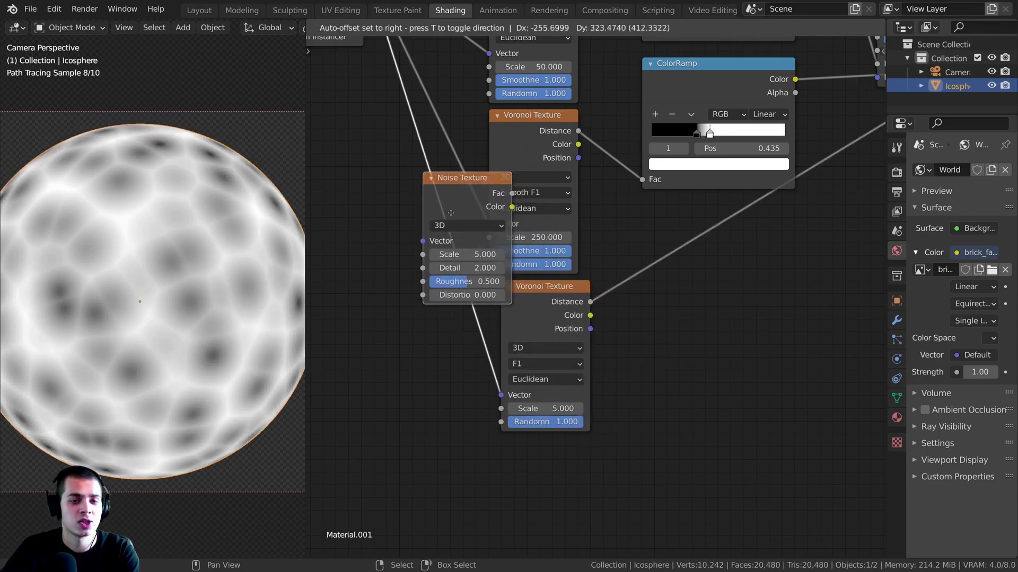
click(389, 298)
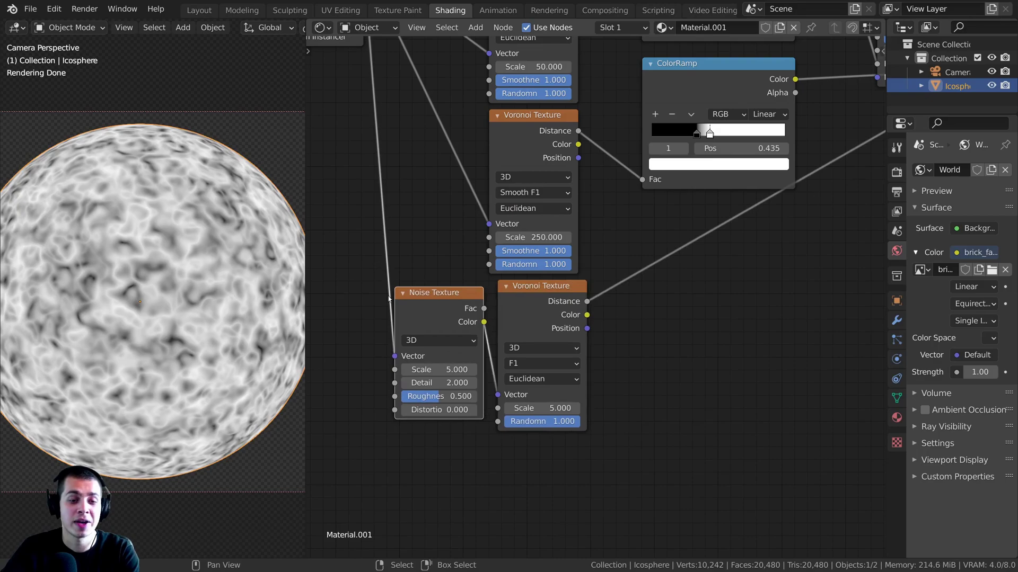
Tidy the layout by repositioning the Texture Coordinate, the new Noise Texture and the new Voronoi Texture nodes
scroll(388, 299, down, 2)
middle_drag(433, 200, 495, 282)
drag(454, 159, 436, 179)
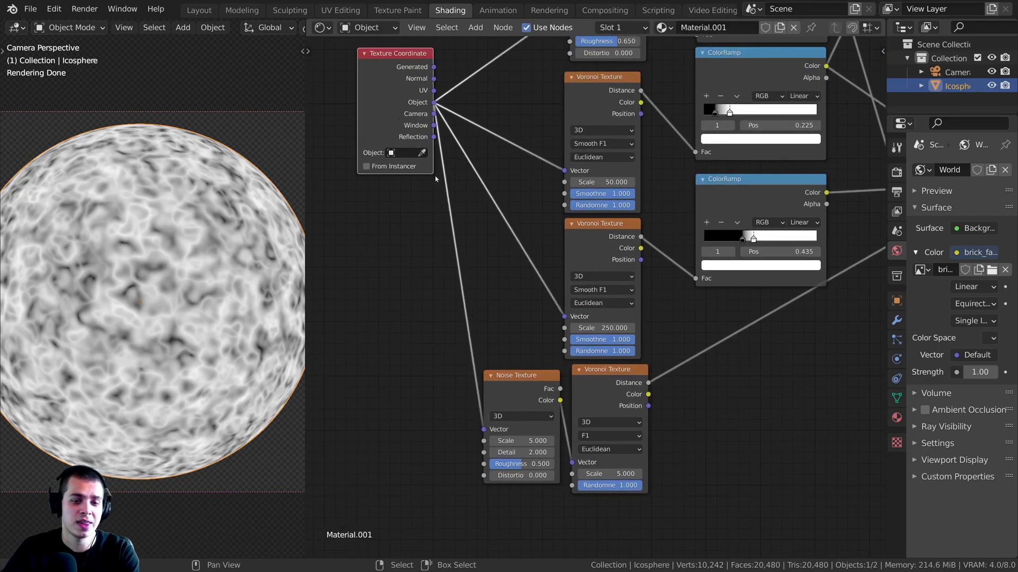
drag(513, 388, 517, 389)
middle_drag(517, 388, 514, 294)
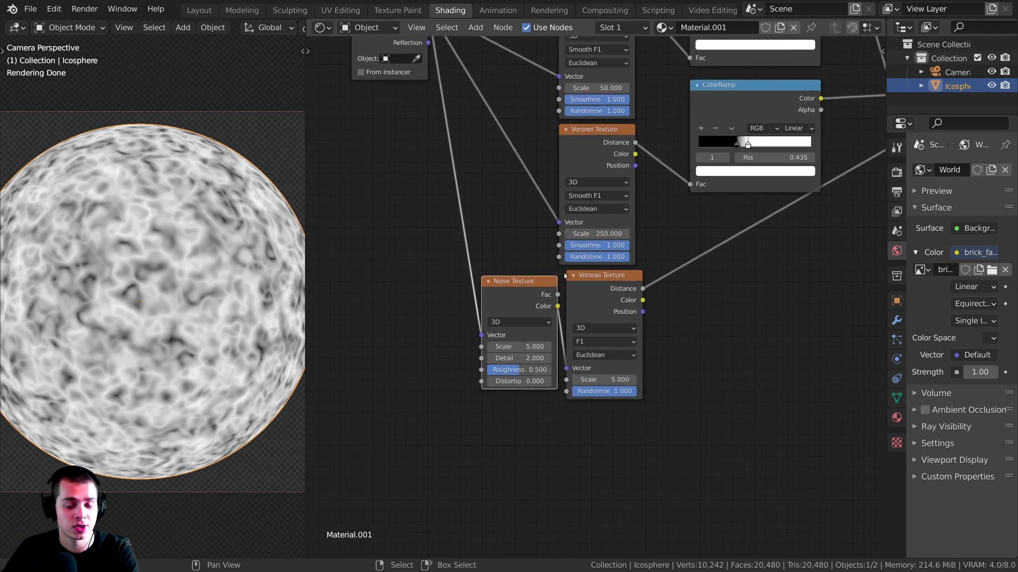
scroll(533, 294, up, 2)
key(b)
drag(539, 290, 562, 306)
shift+click(588, 285)
key(g)
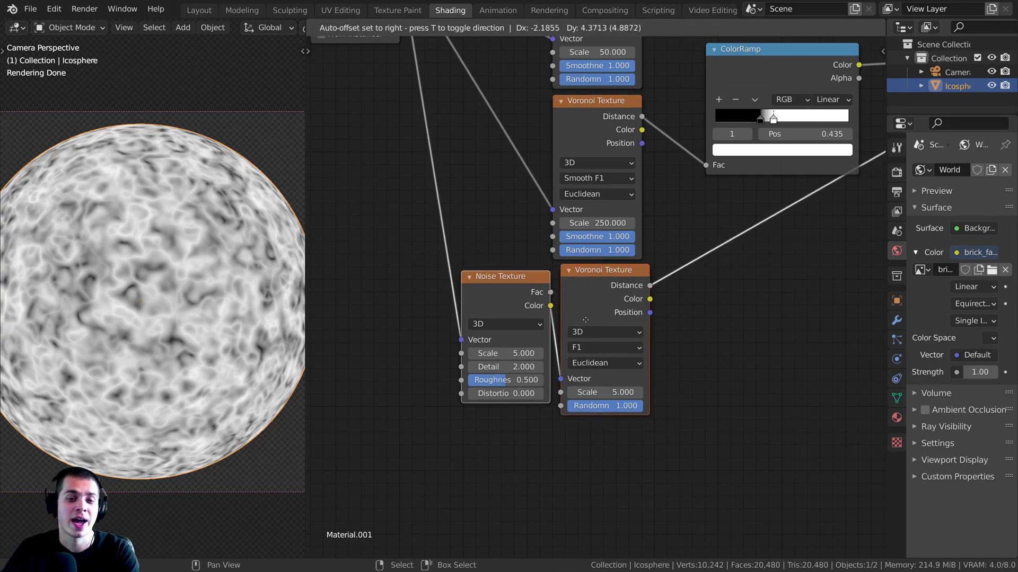
click(584, 282)
Set the new Noise Texture's Scale to 3.6, Detail to 16 and Roughness to 0.48
scroll(583, 282, up, 3)
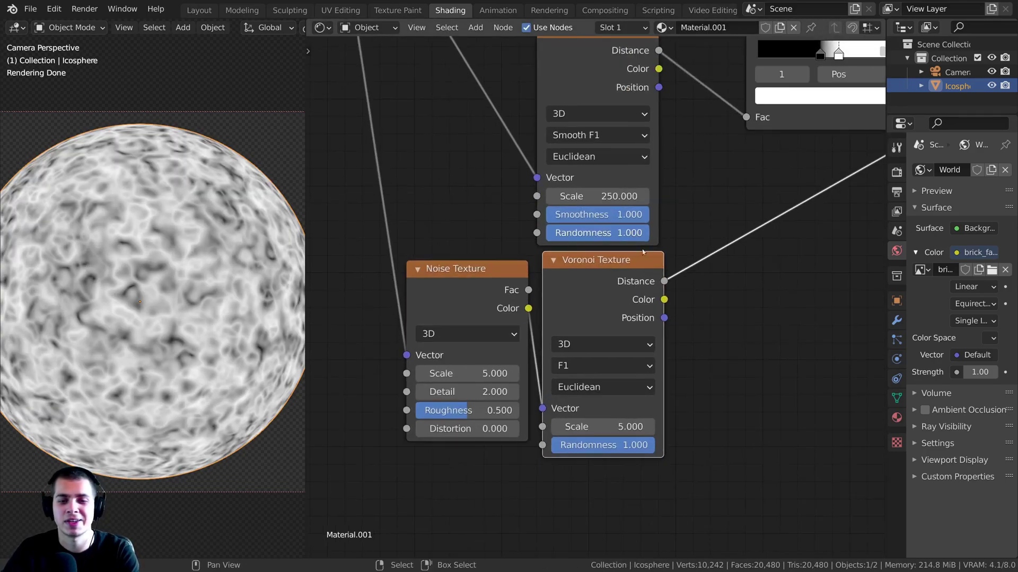
scroll(119, 282, up, 1)
scroll(160, 208, up, 2)
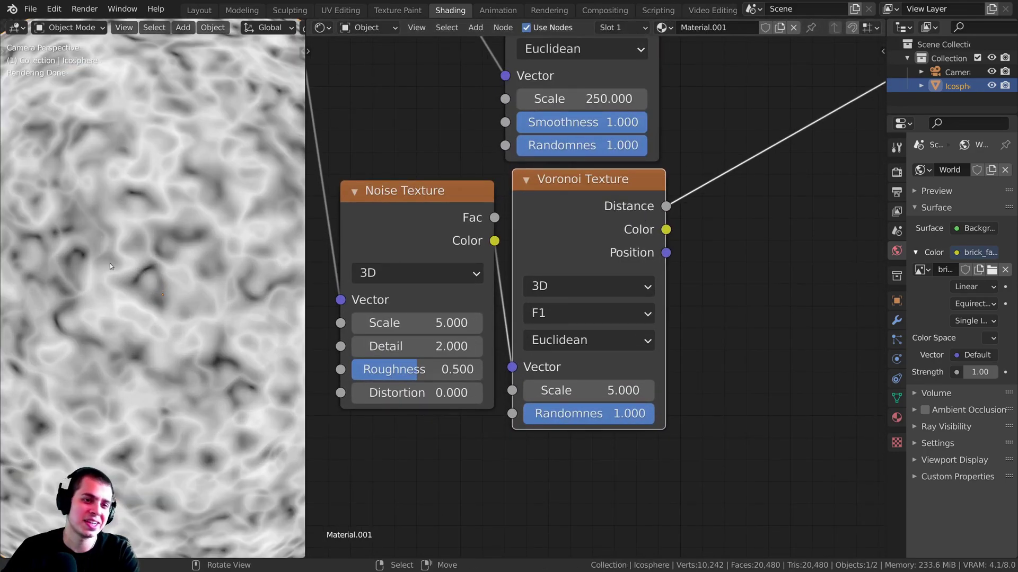
middle_drag(406, 322, 444, 321)
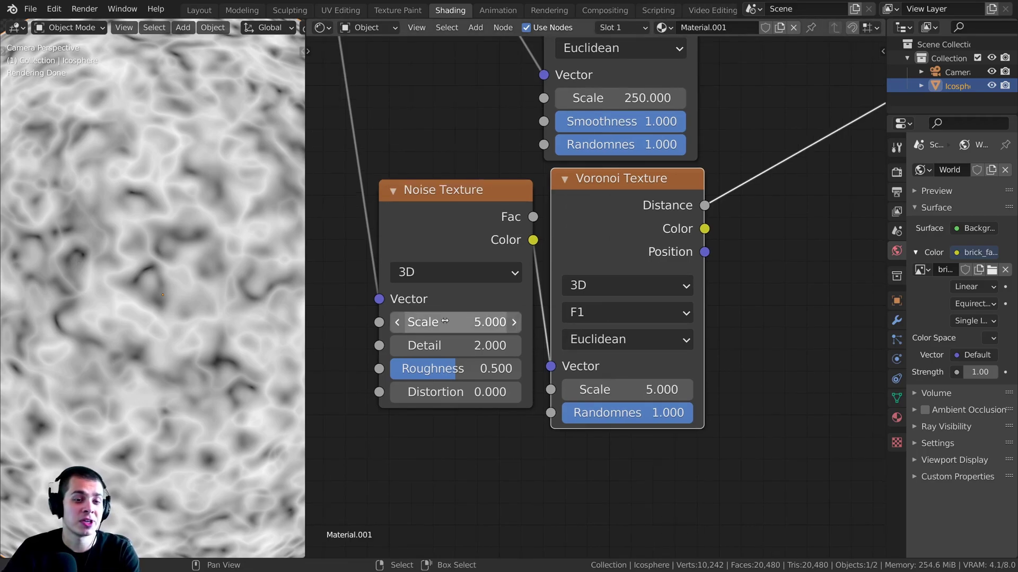
click(449, 322)
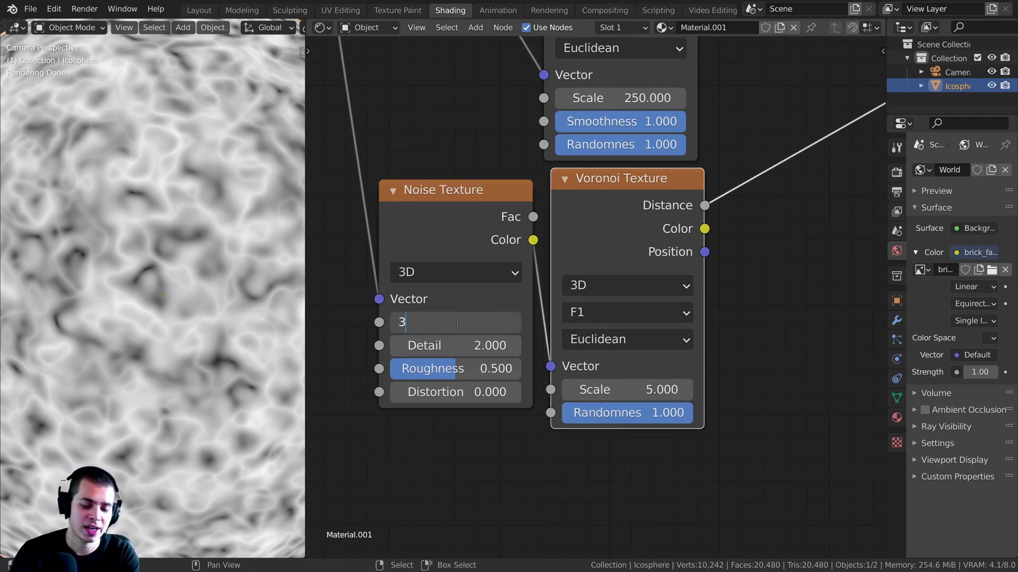
text(3.6)
key(Return)
drag(440, 345, 521, 345)
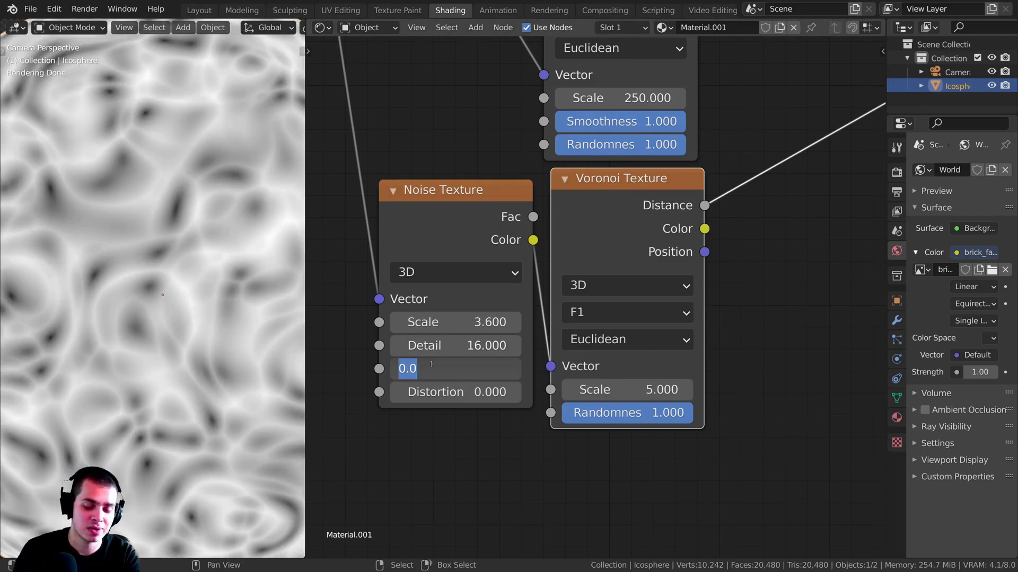
key(Return)
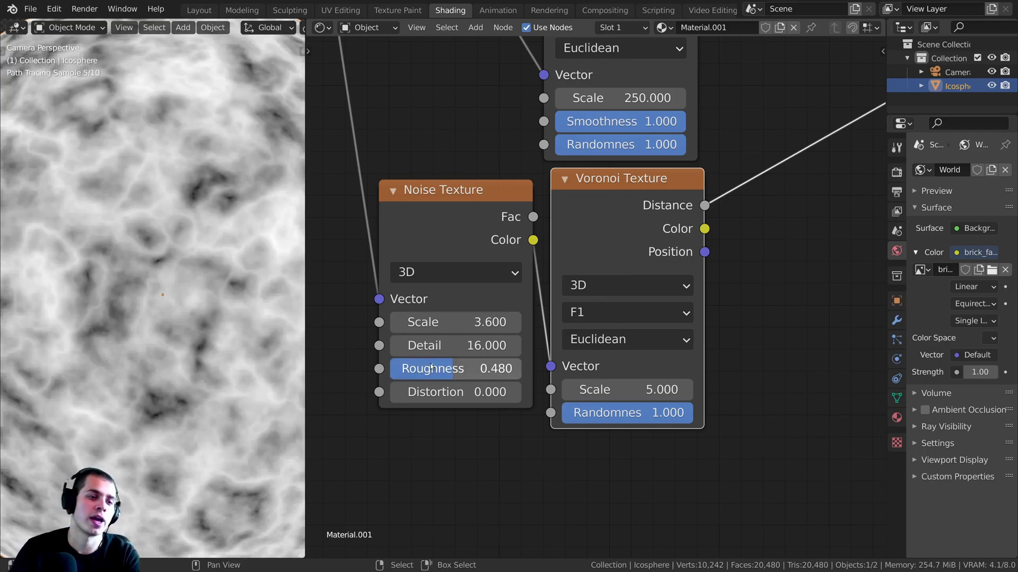
middle_drag(453, 377, 423, 381)
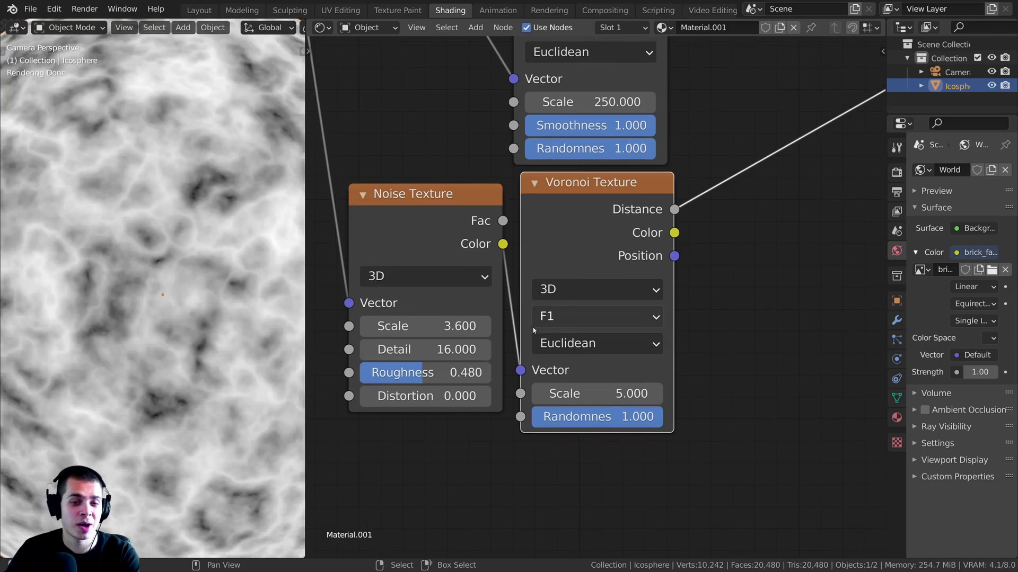
Set the new Voronoi Texture's feature output to Distance to Edge
click(597, 317)
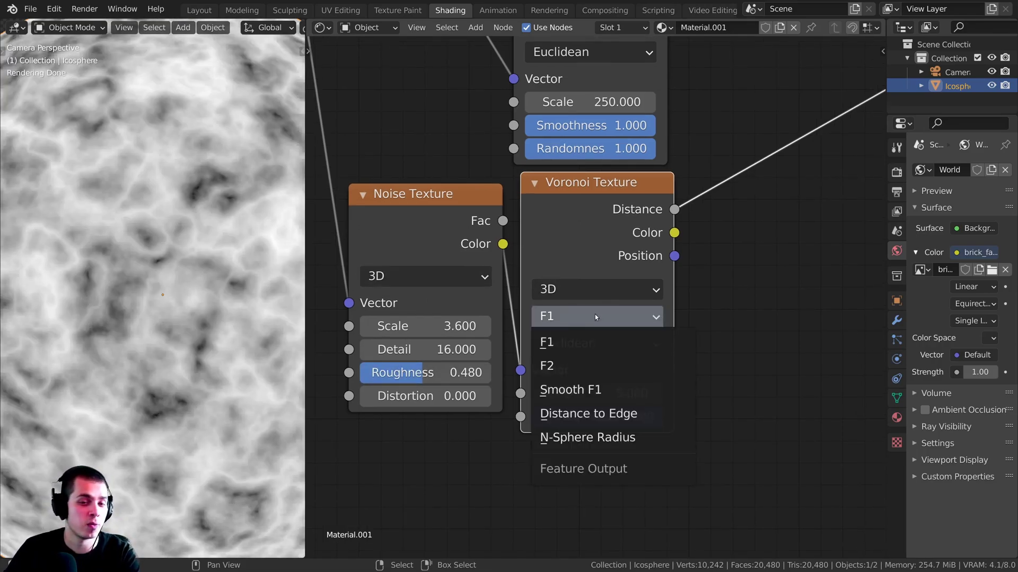
click(567, 414)
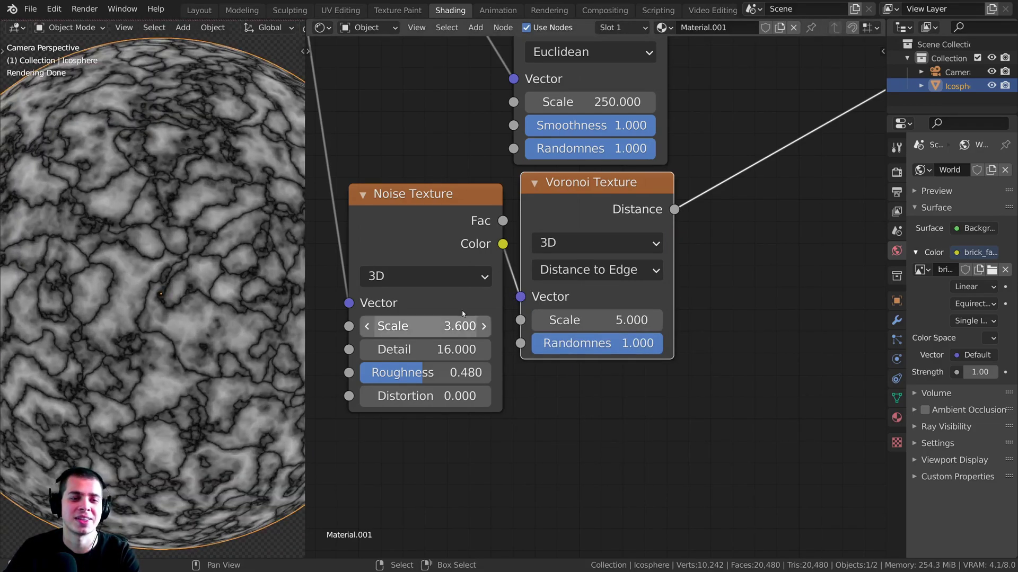
middle_drag(584, 304, 561, 316)
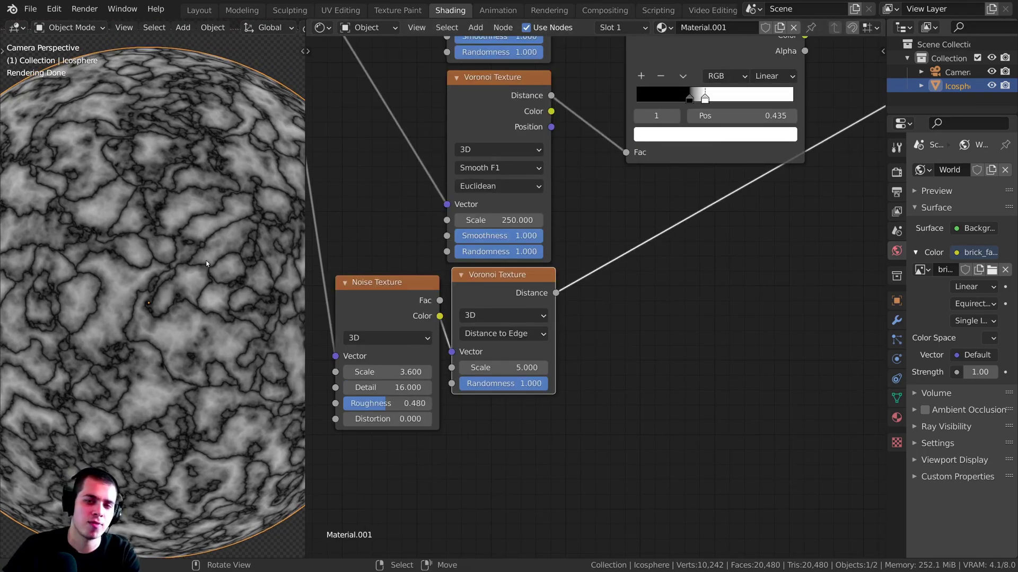
Duplicate the 250-scale Voronoi's ColorRamp, feed it from the Distance to Edge Voronoi and preview its Color output
scroll(490, 443, down, 1)
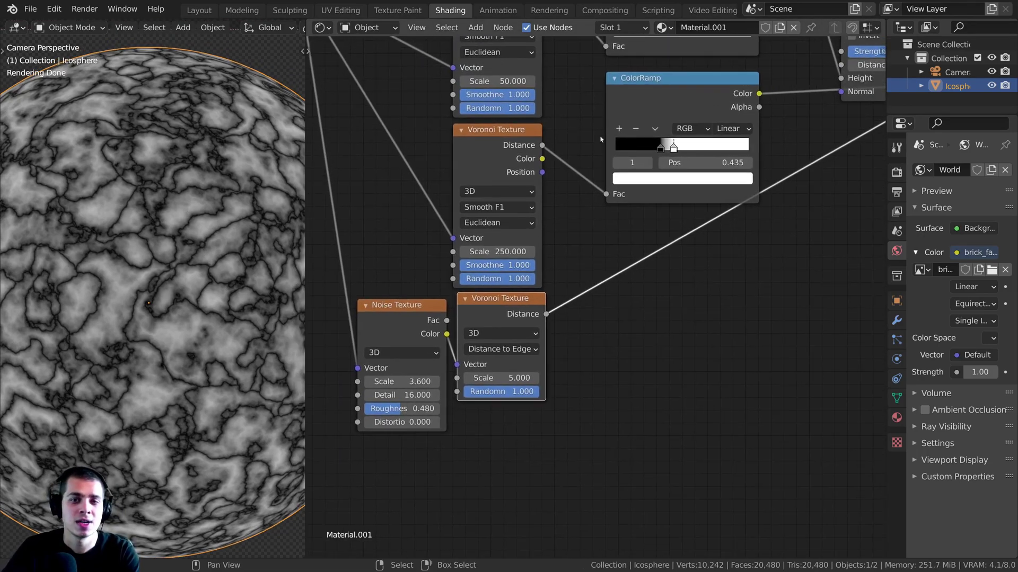
drag(662, 103, 658, 97)
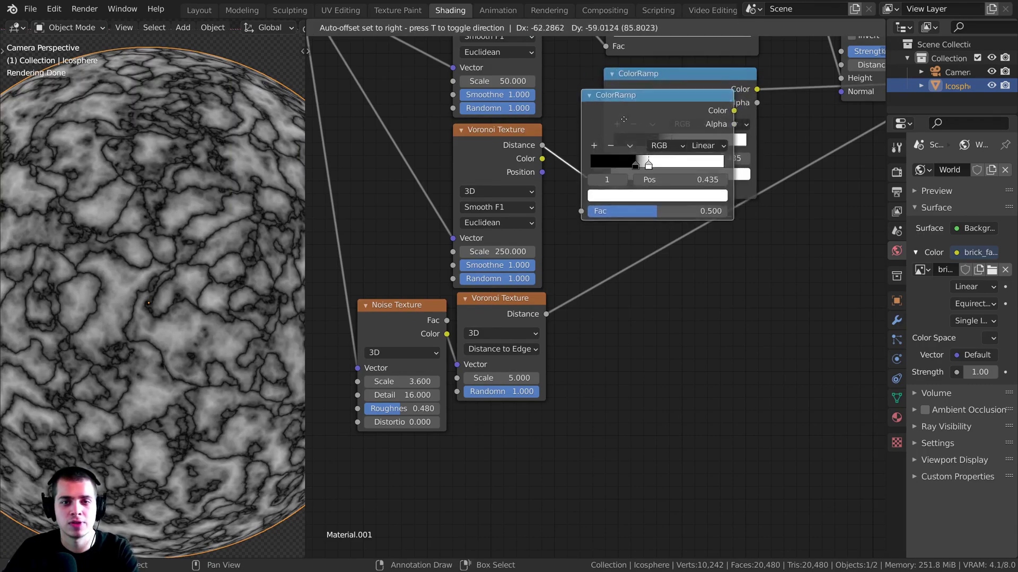
click(621, 247)
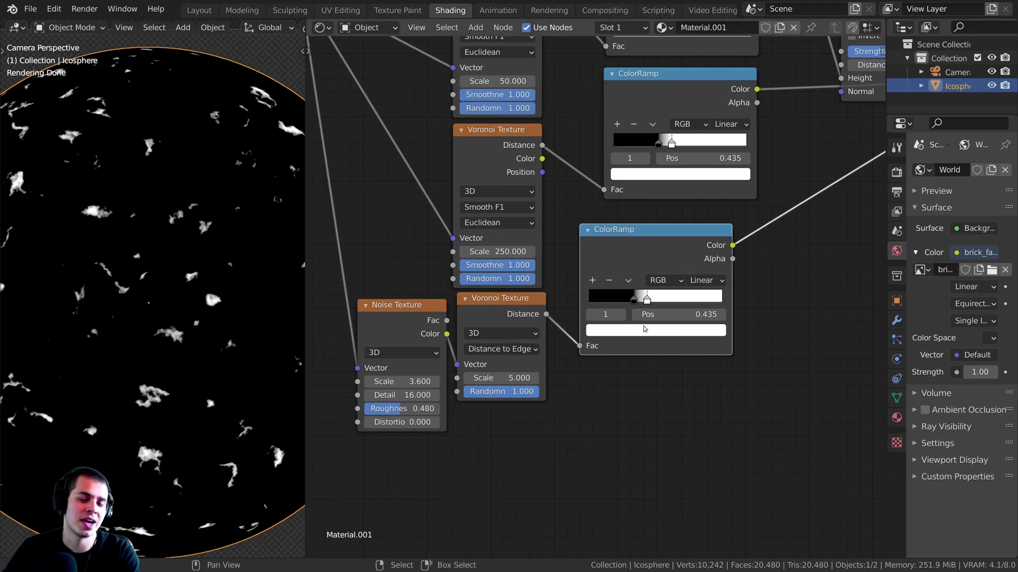
Flip the new ColorRamp and place its white stop at 0.293 and its black stop at 1.000
scroll(667, 288, up, 3)
drag(608, 313, 582, 309)
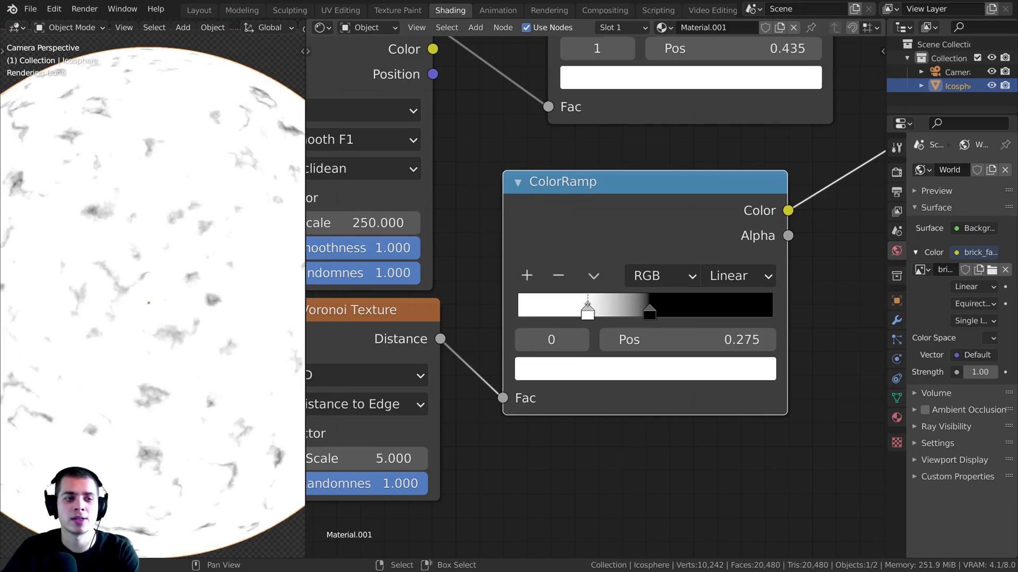
drag(648, 311, 764, 310)
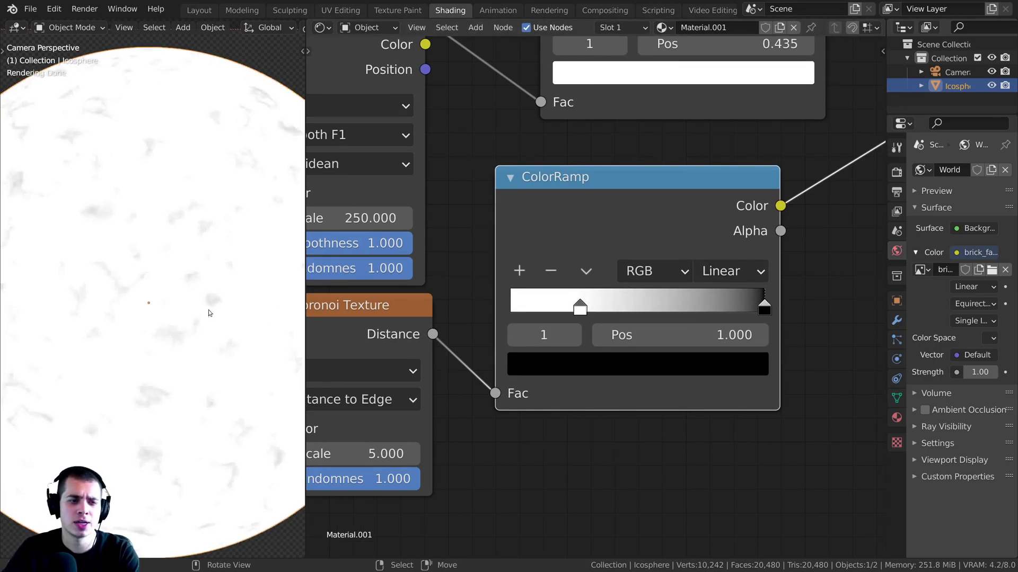
drag(583, 307, 584, 306)
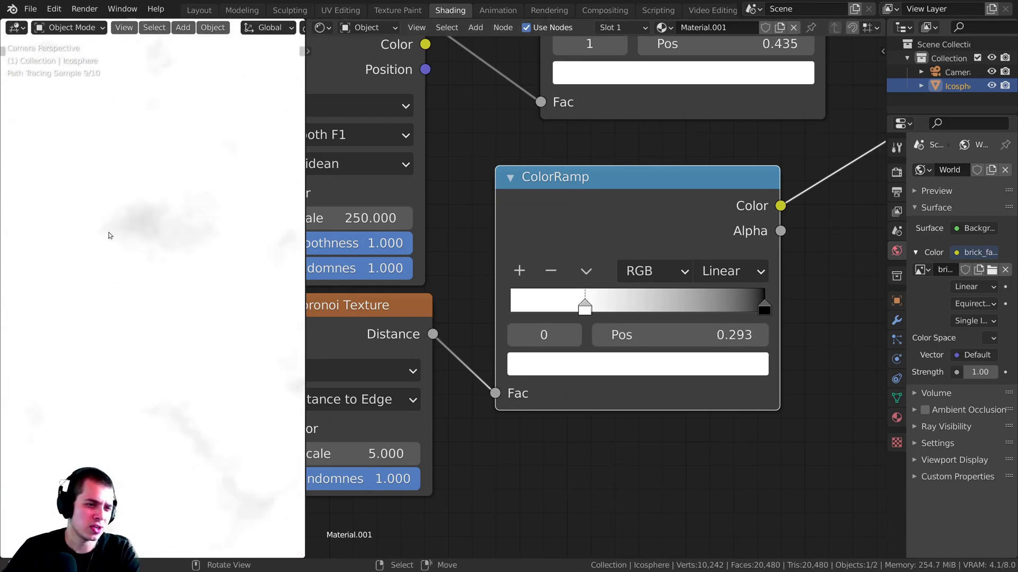
scroll(159, 297, down, 6)
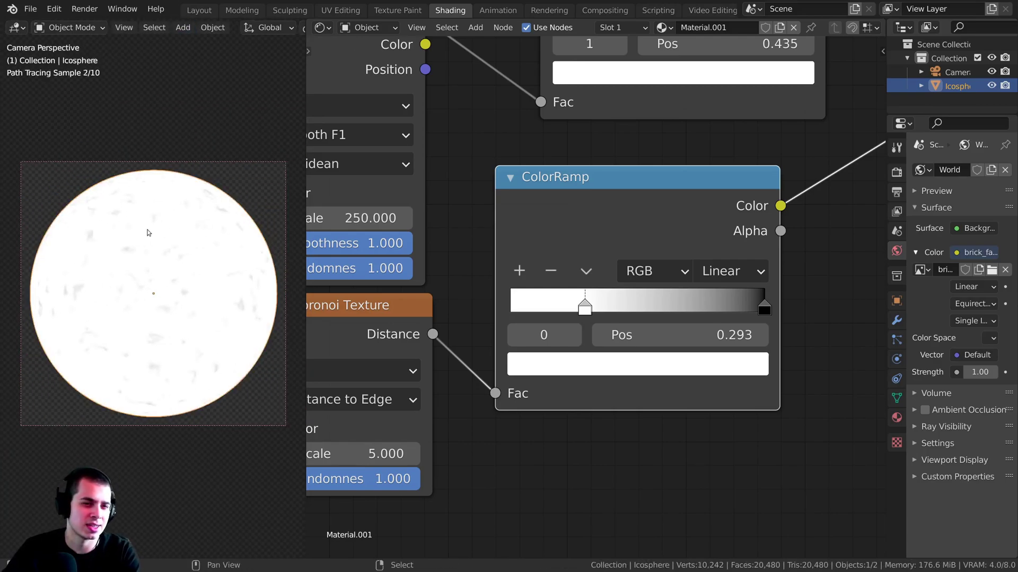
scroll(286, 244, up, 1)
Move the inverted middle Bump node slightly higher than its neighbouring Bump nodes
scroll(585, 289, down, 5)
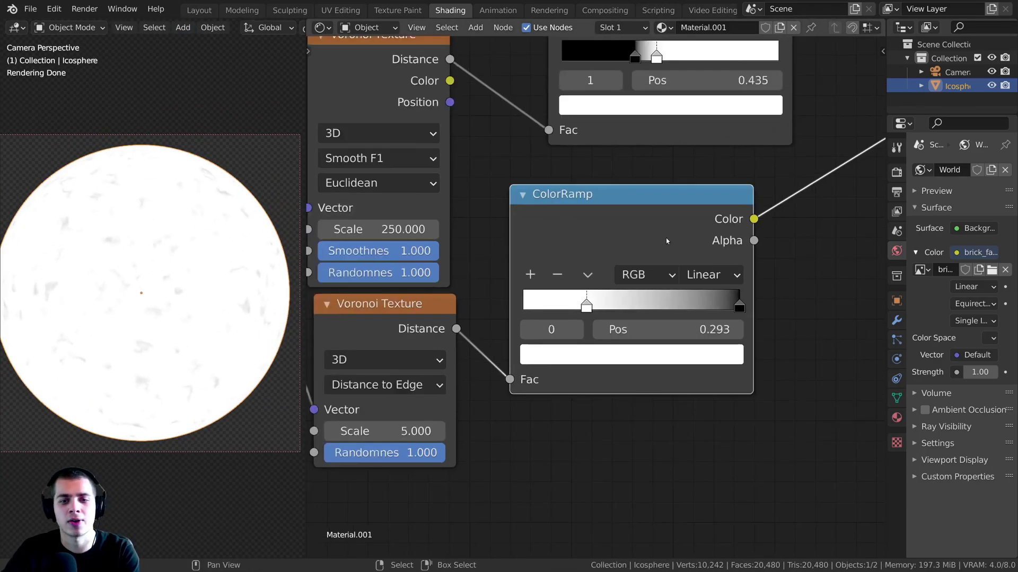
drag(659, 200, 662, 176)
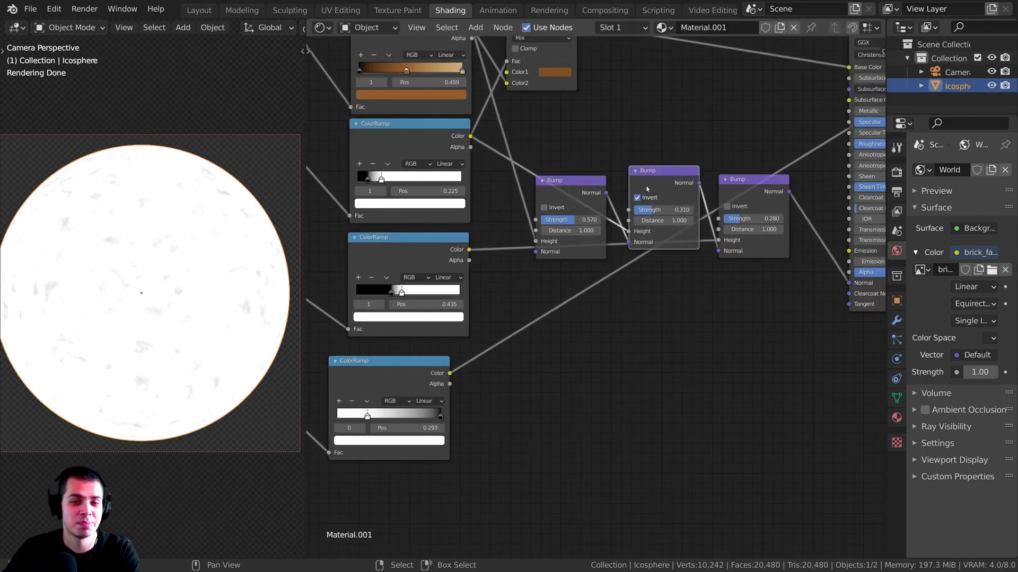
Duplicate the inverted Bump node, insert the copy before the last Bump node and turn off its Invert option
scroll(663, 177, up, 2)
middle_drag(668, 175, 626, 206)
drag(626, 206, 700, 196)
click(702, 158)
scroll(816, 213, down, 1)
drag(843, 211, 799, 202)
scroll(735, 218, up, 4)
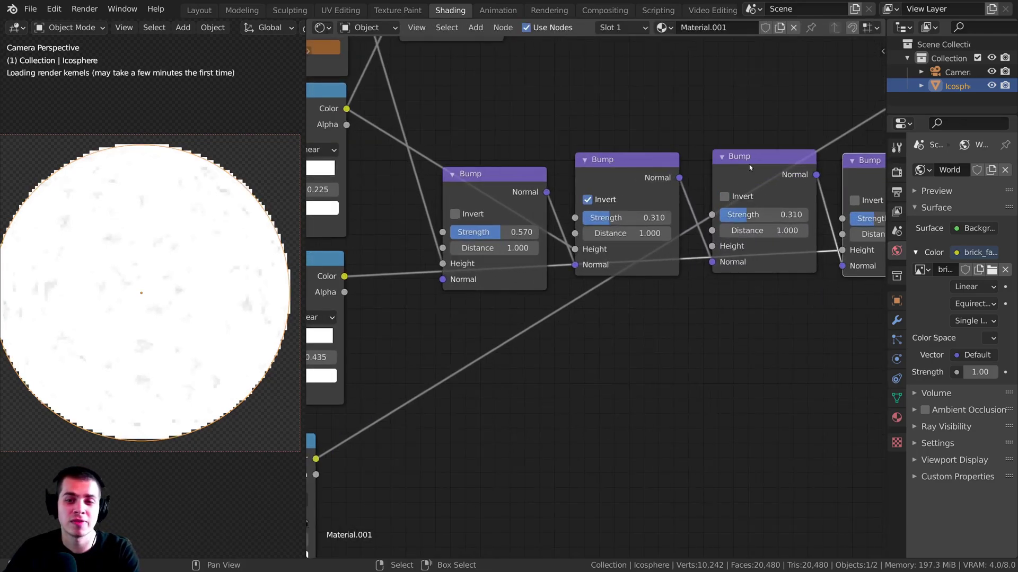
Connect the Color output of the Distance to Edge Voronoi's ColorRamp to the new Bump node's Height input
click(743, 197)
scroll(689, 238, down, 2)
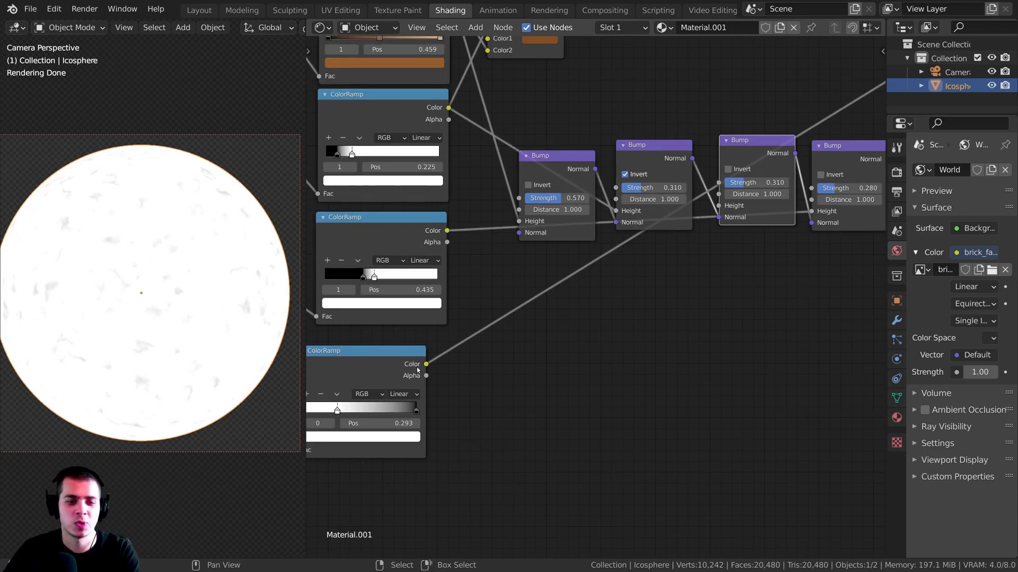
drag(425, 365, 718, 206)
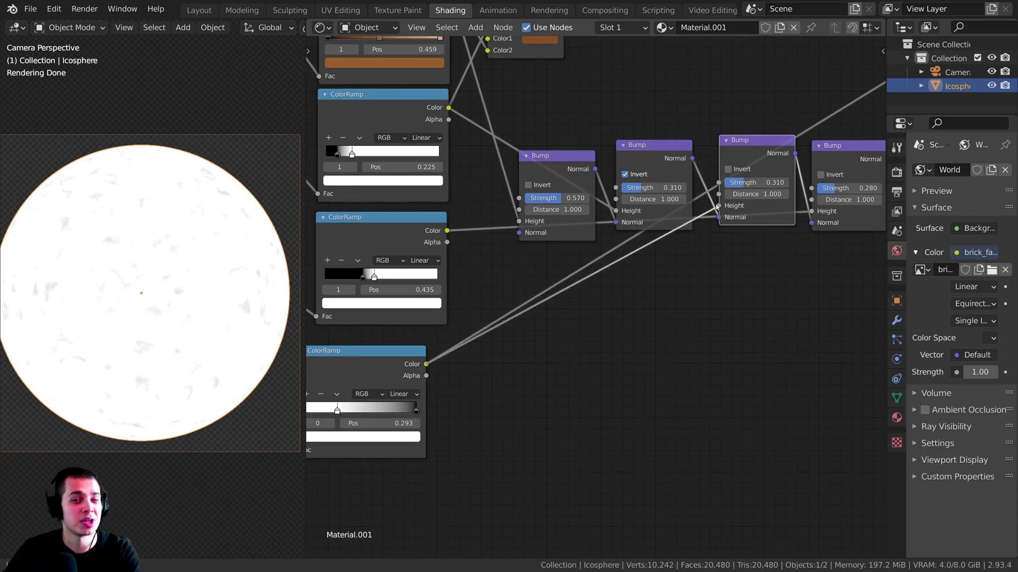
middle_drag(752, 196, 697, 219)
Preview the last Bump node's Normal output and set the new Bump node's strength to 0.68
ctrl+shift+click(794, 184)
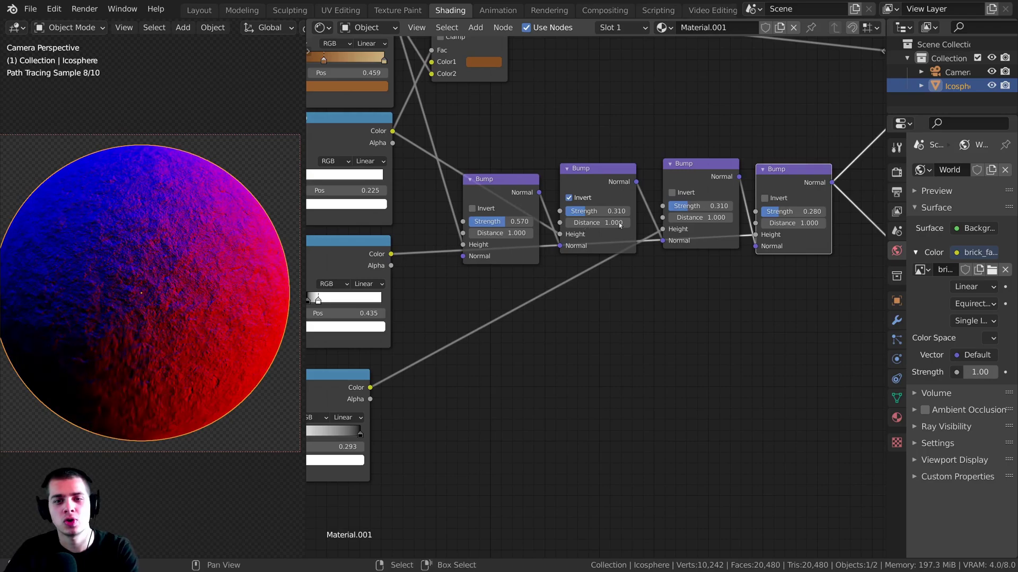
drag(699, 170, 692, 171)
scroll(609, 222, up, 2)
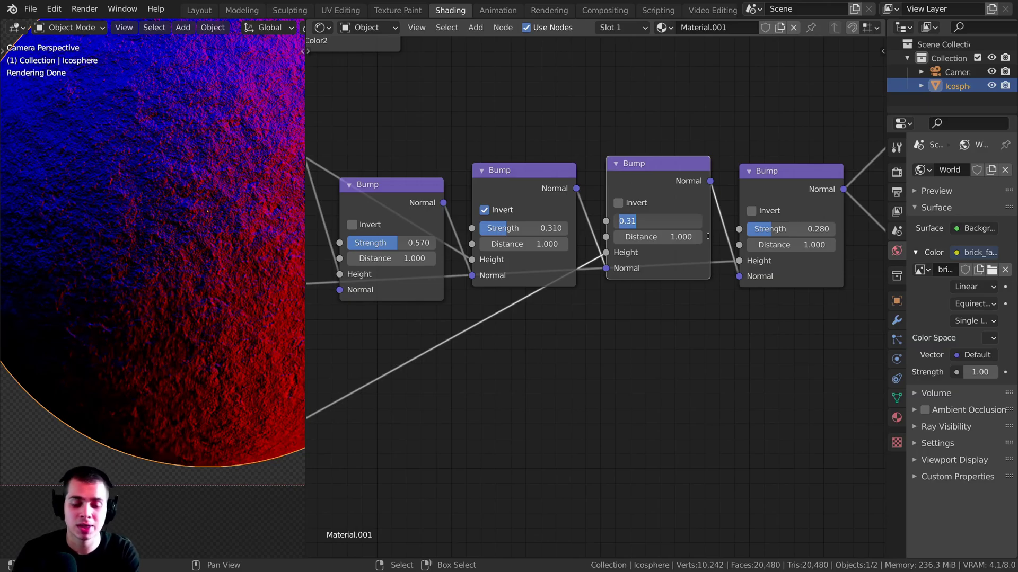
text(.68)
key(Return)
Preview the Principled BSDF on the icosphere and move the Material Output node clear of it
scroll(207, 277, down, 1)
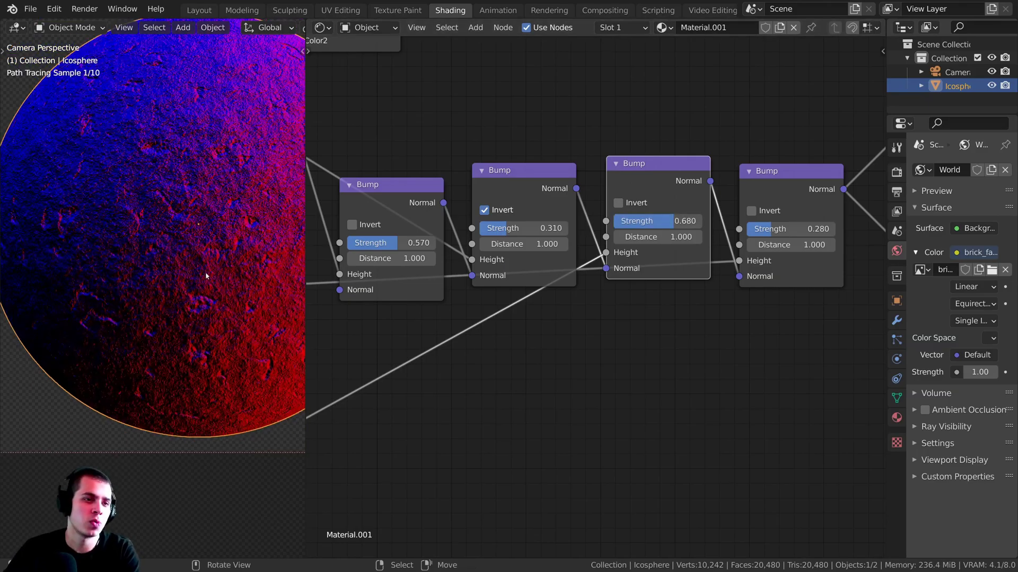
shift+middle_drag(207, 277, 196, 328)
scroll(559, 316, down, 2)
scroll(184, 318, up, 2)
scroll(689, 208, down, 2)
middle_drag(795, 107, 677, 151)
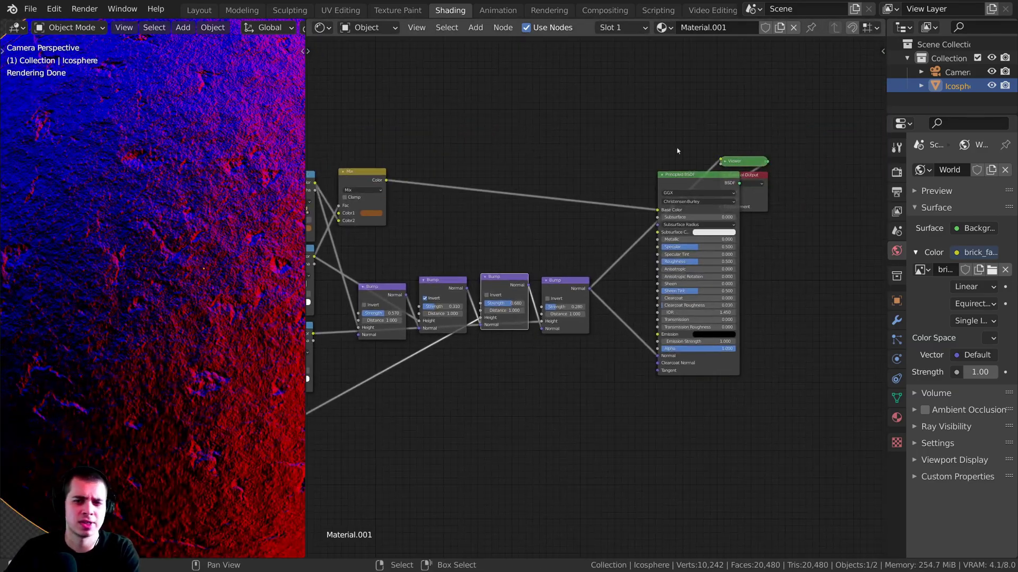
ctrl+shift+click(690, 186)
drag(753, 174, 789, 175)
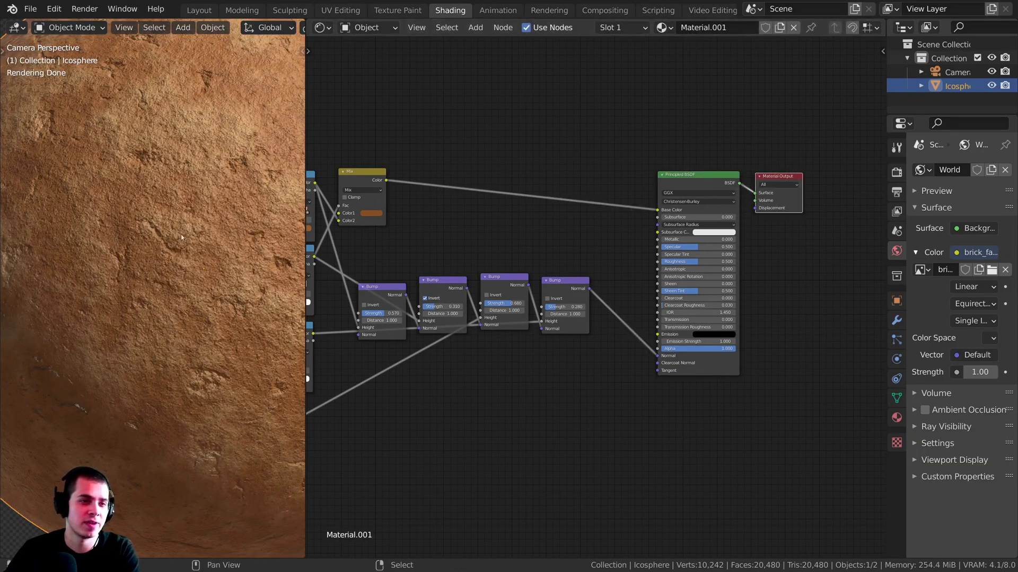
shift+middle_drag(166, 166, 152, 257)
scroll(152, 258, up, 3)
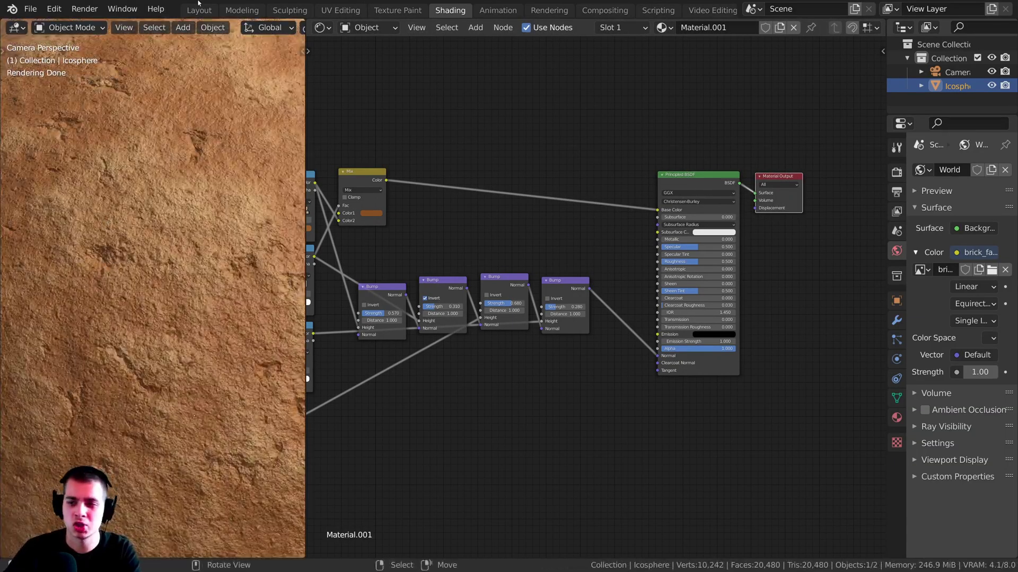
scroll(157, 424, down, 4)
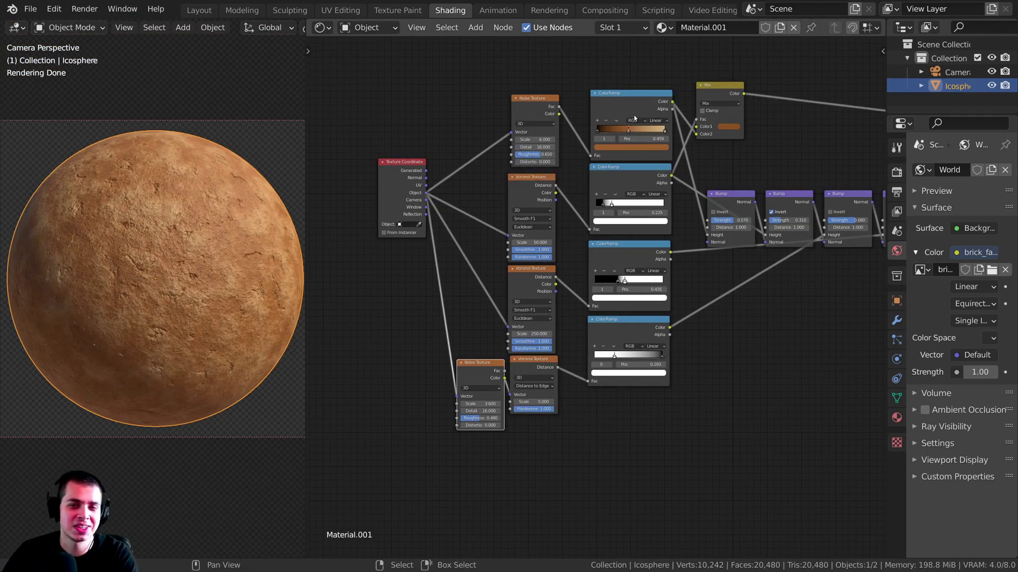
Duplicate the linked Noise Texture and Distance to Edge Voronoi Texture pair and place the copies directly below the originals
mouse_move(547, 90)
middle_down()
mouse_move(536, 113)
mouse_move(552, 80)
middle_up()
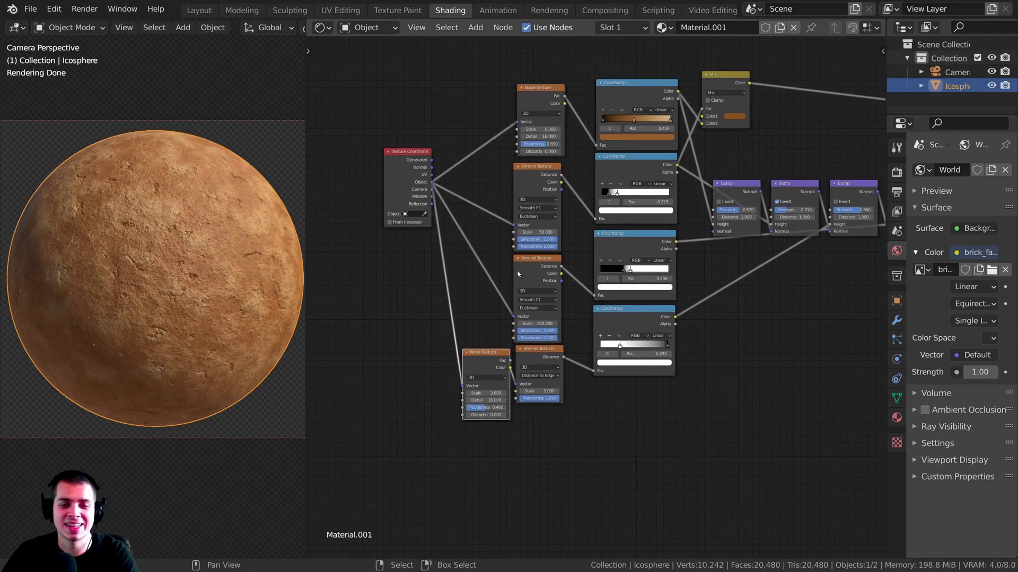
scroll(530, 276, up, 1)
middle_drag(530, 276, 548, 266)
scroll(548, 266, up, 1)
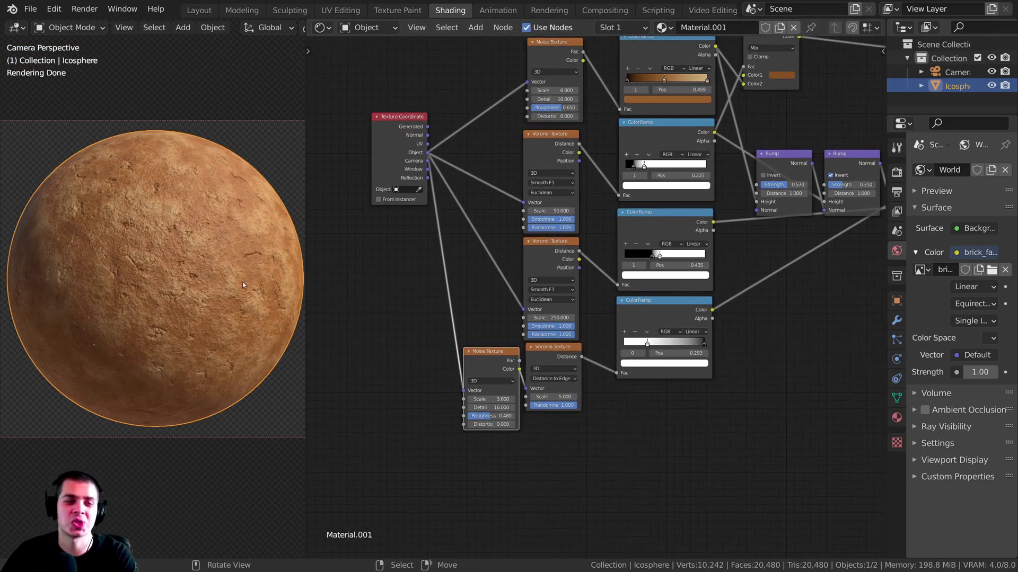
shift+middle_drag(244, 284, 239, 283)
scroll(544, 350, up, 5)
middle_drag(544, 351, 577, 259)
scroll(556, 286, up, 1)
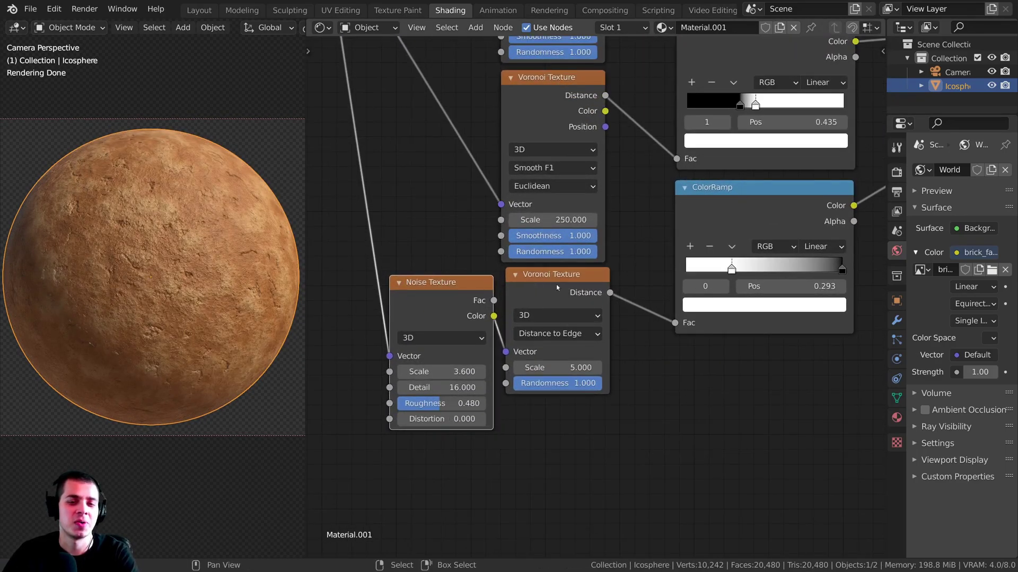
click(444, 295)
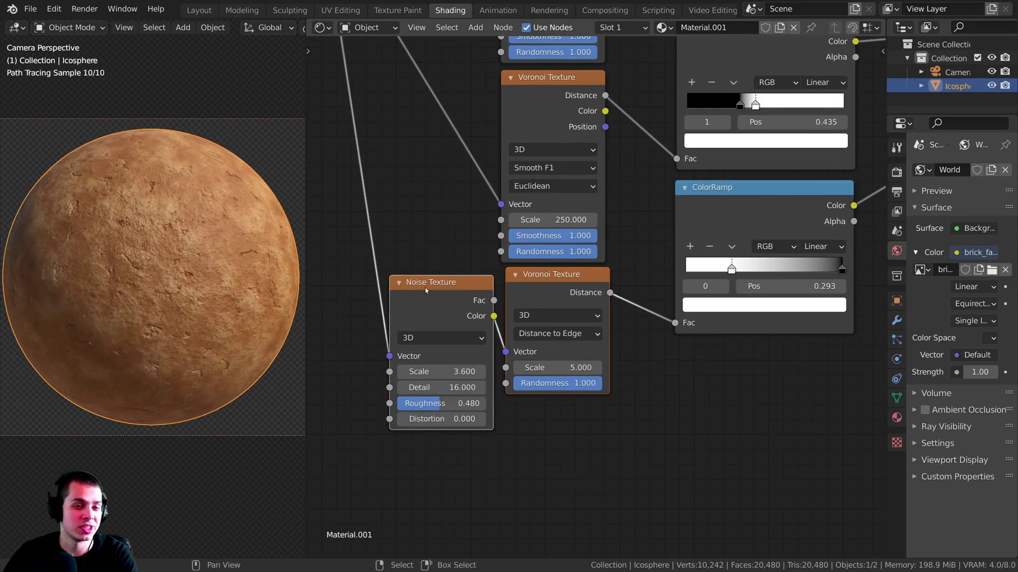
scroll(509, 305, down, 2)
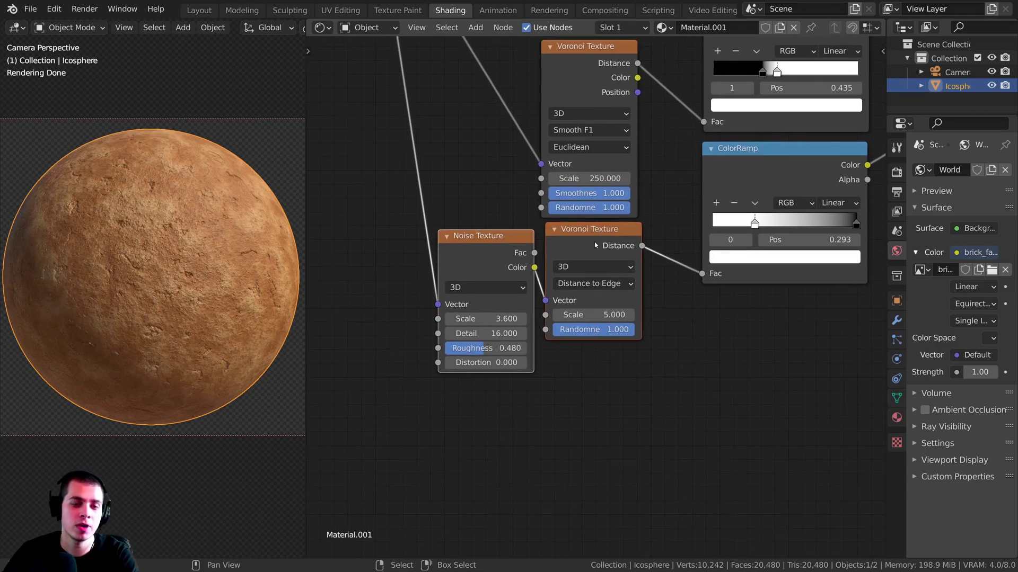
key(shift+d)
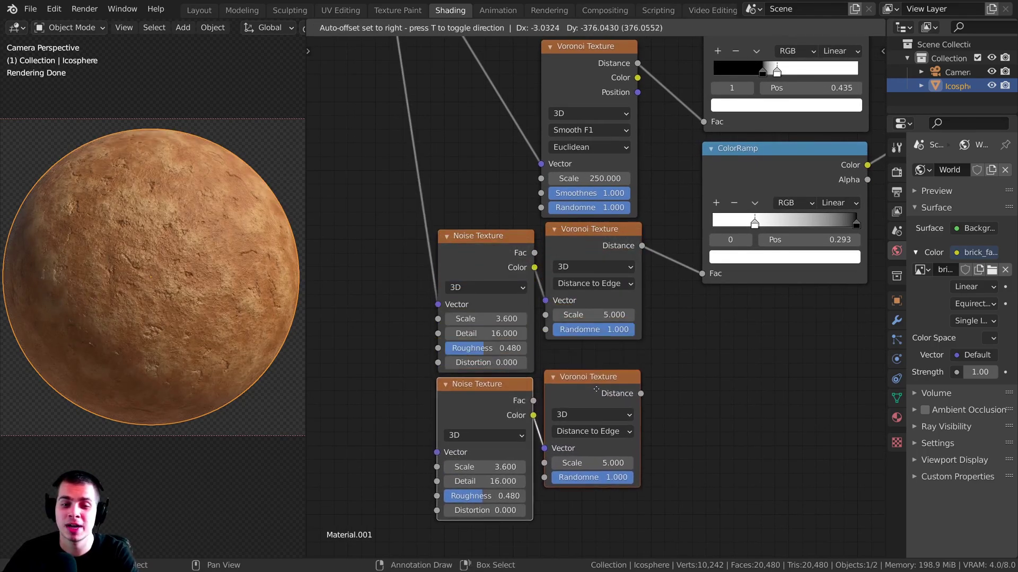
scroll(597, 397, down, 4)
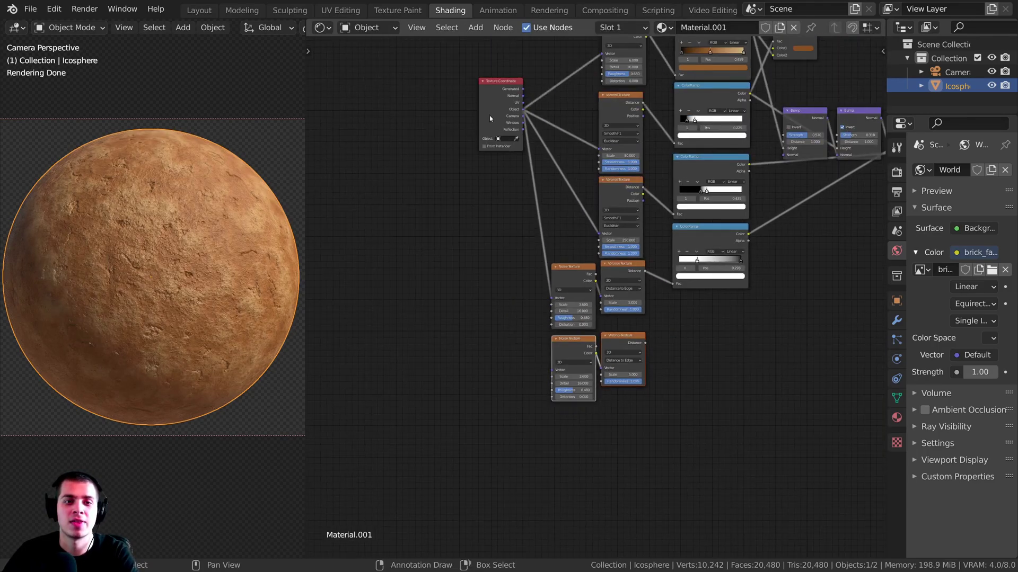
Move the Texture Coordinate node farther from the textures and connect its Object output to the duplicated Noise Texture's Vector input
click(447, 197)
drag(481, 189, 583, 143)
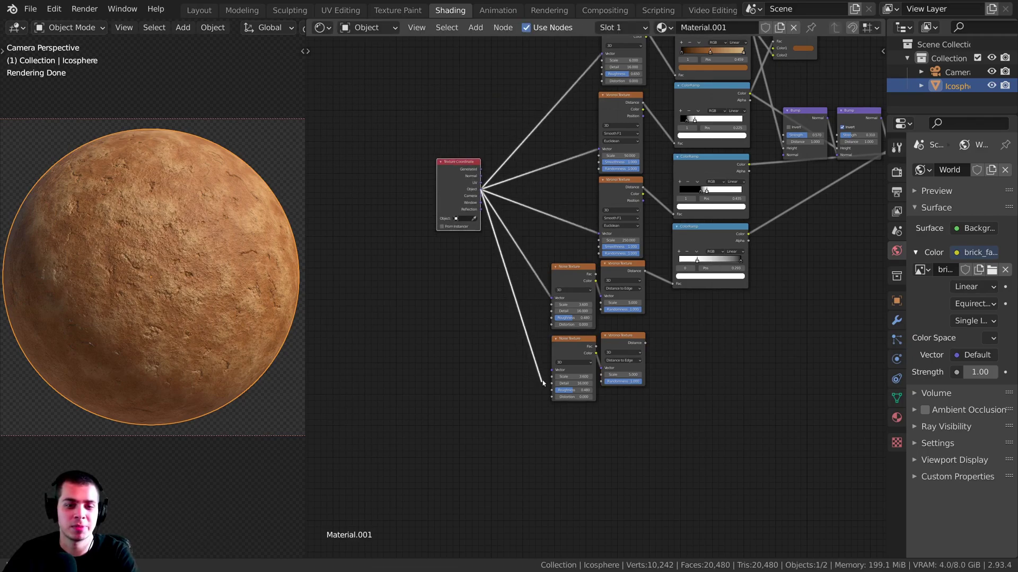
drag(550, 373, 552, 369)
Preview the duplicated Voronoi Texture's Distance output and set the duplicated Noise Texture's scale to 2.3
middle_drag(655, 308, 602, 235)
scroll(602, 235, up, 8)
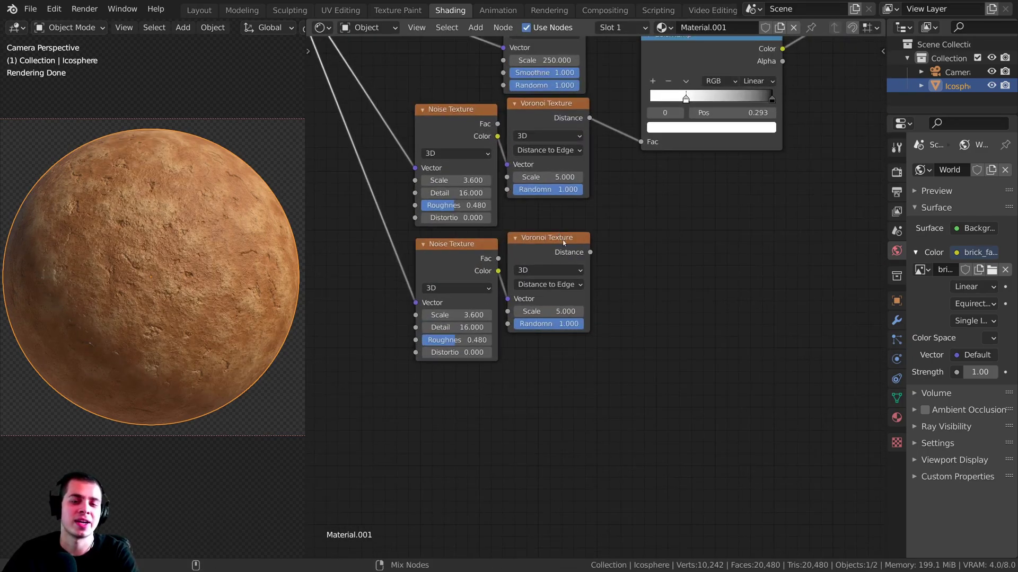
ctrl+shift+click(558, 247)
scroll(540, 281, up, 2)
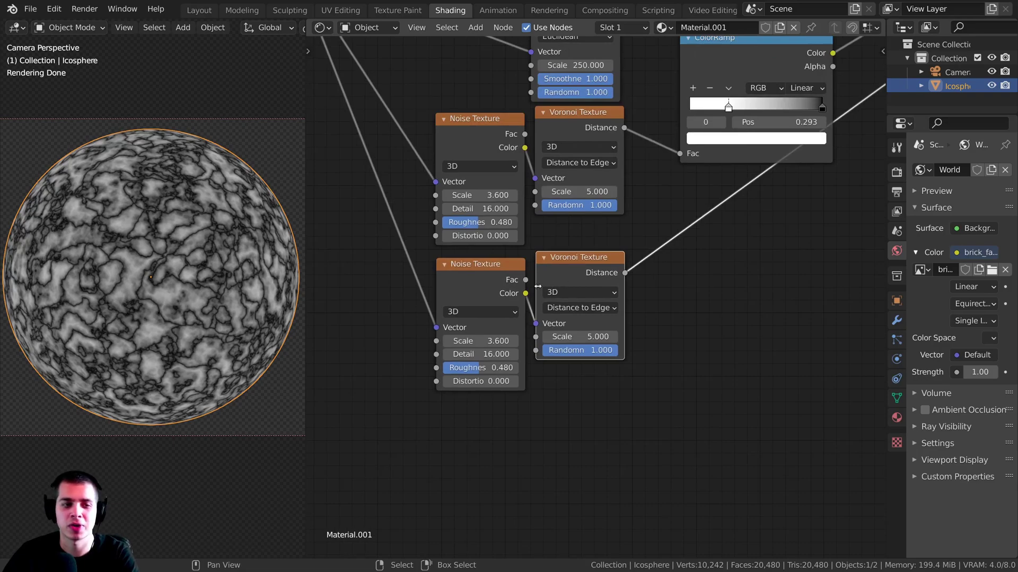
scroll(469, 326, up, 1)
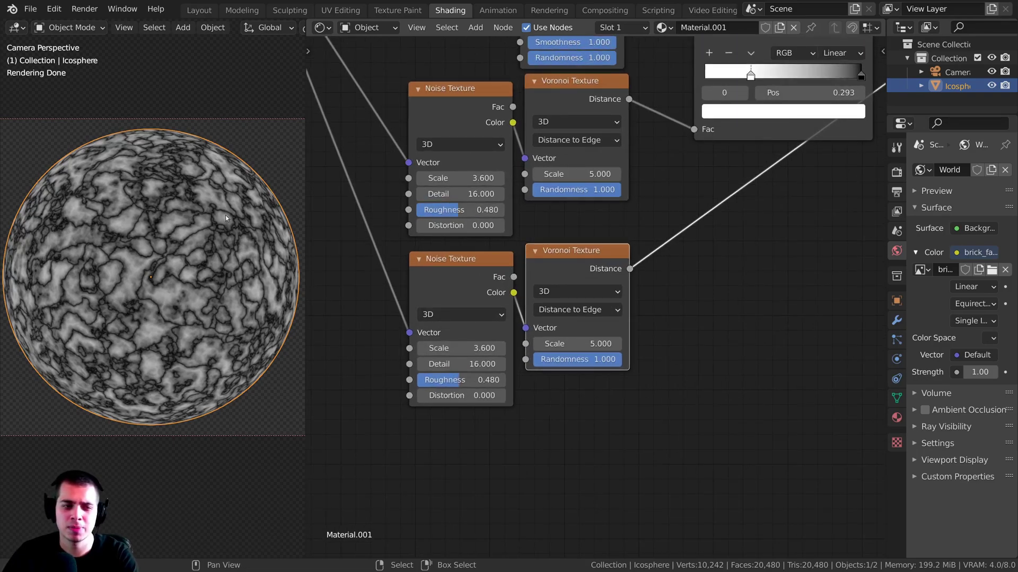
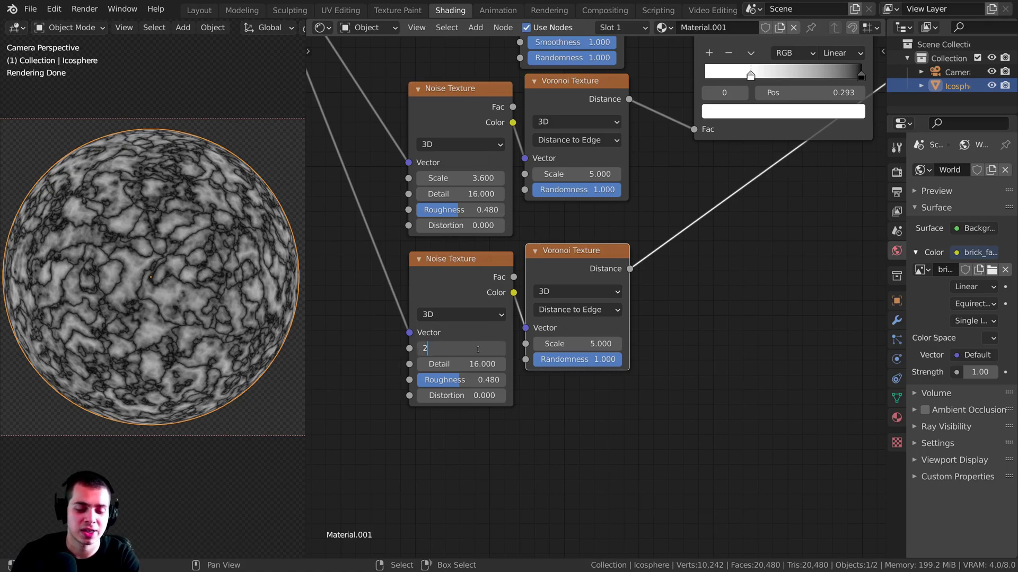
text(.3)
key(Return)
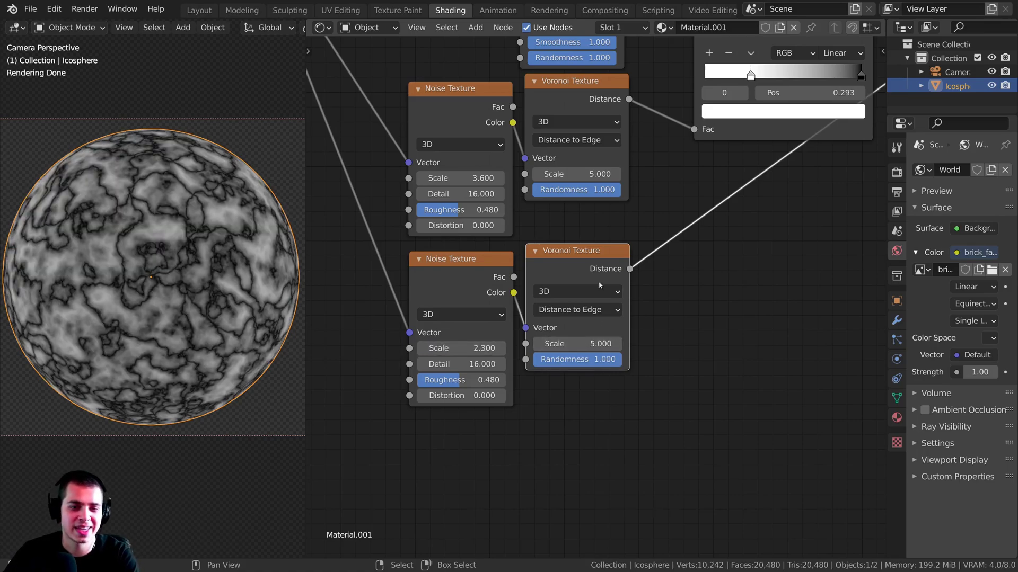
Nudge the duplicated Voronoi Texture node, set its scale to 2 and examine the larger crack pattern
drag(582, 313, 585, 309)
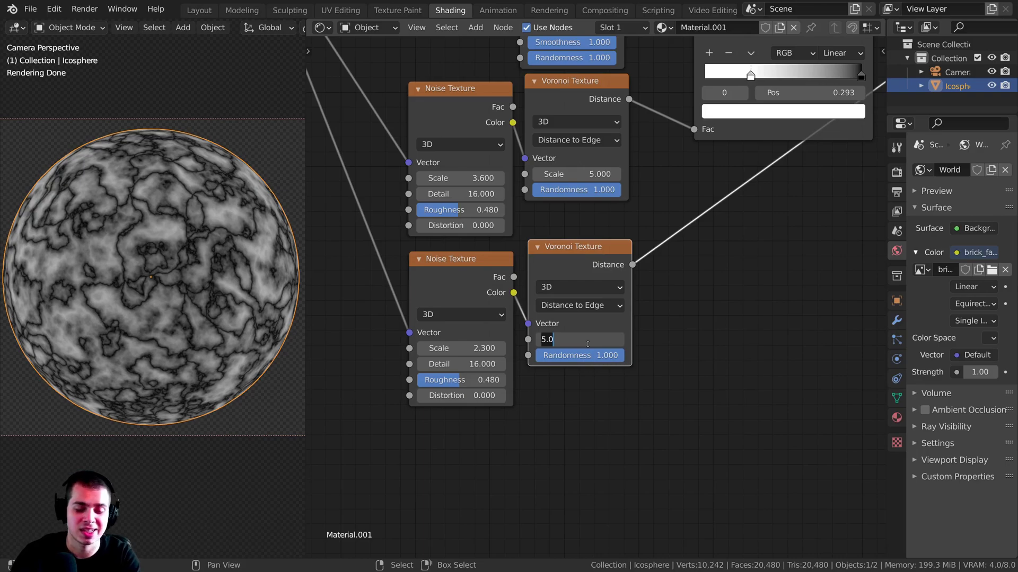
text(2)
key(Return)
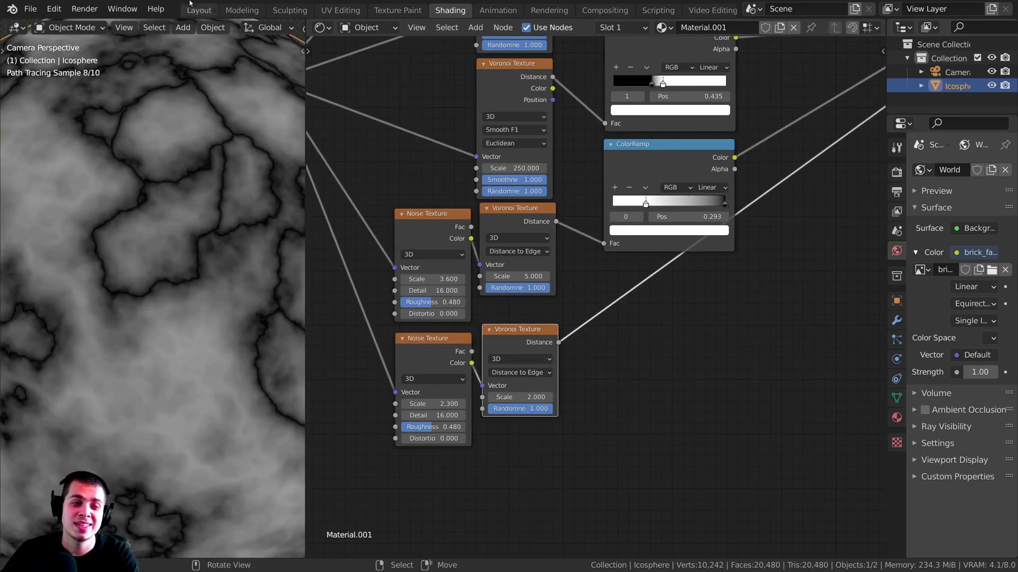
scroll(124, 275, down, 4)
scroll(125, 253, up, 5)
scroll(129, 285, up, 1)
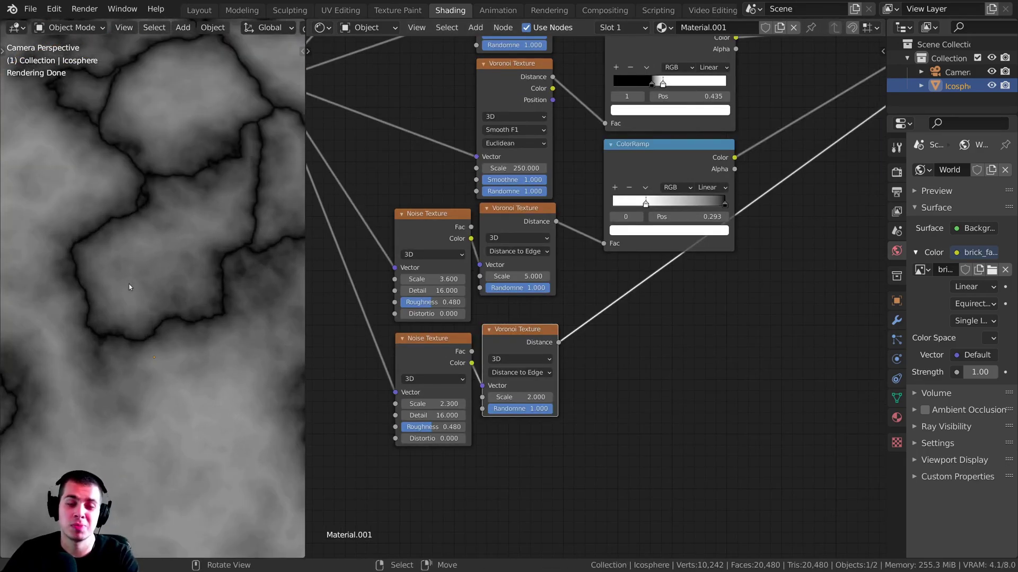
Add a ColorRamp node on the previewed output of the duplicated Voronoi Texture
scroll(129, 285, down, 2)
middle_drag(592, 250, 587, 246)
key(shift+a)
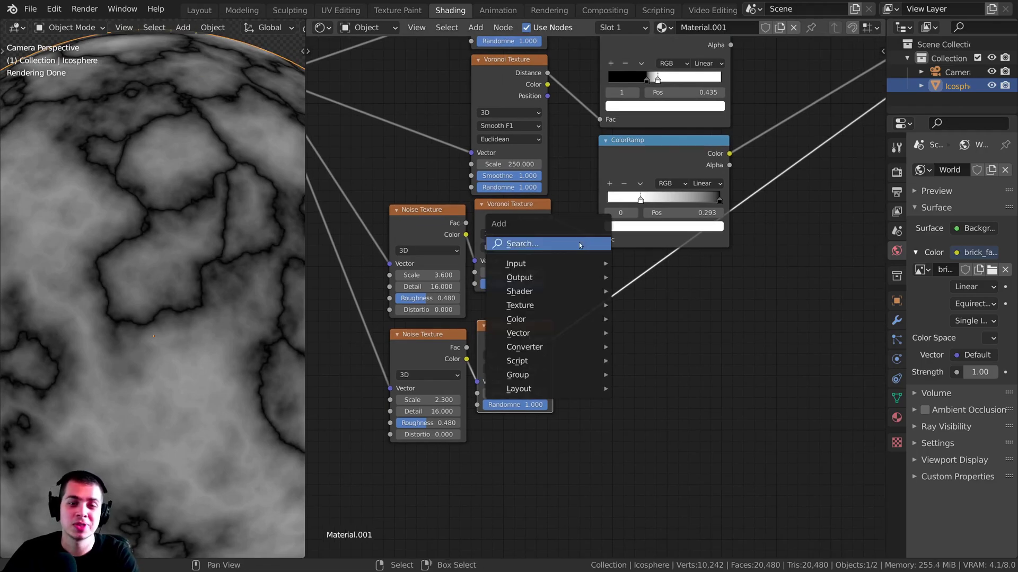
click(583, 243)
text(col)
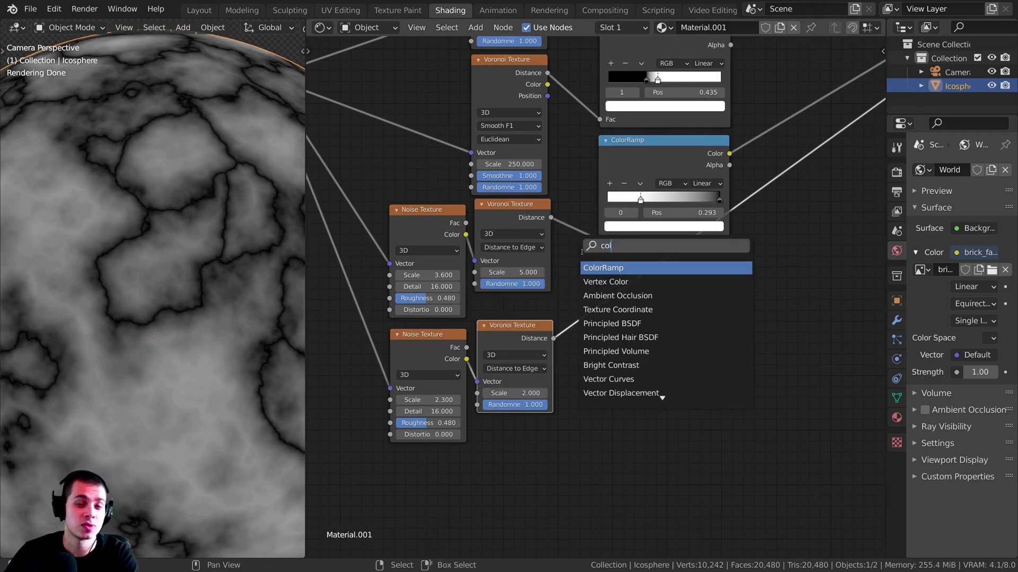
click(594, 269)
click(631, 255)
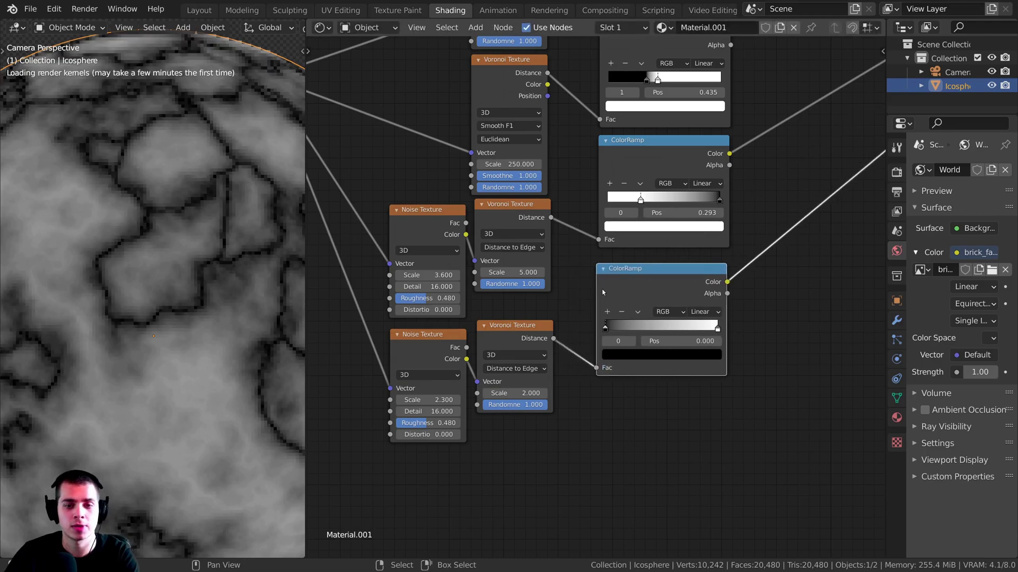
Move the new ColorRamp's white stop almost onto its black stop at the ramp's start to get thin, sharp crack lines
scroll(590, 315, up, 1)
scroll(589, 315, up, 1)
click(734, 349)
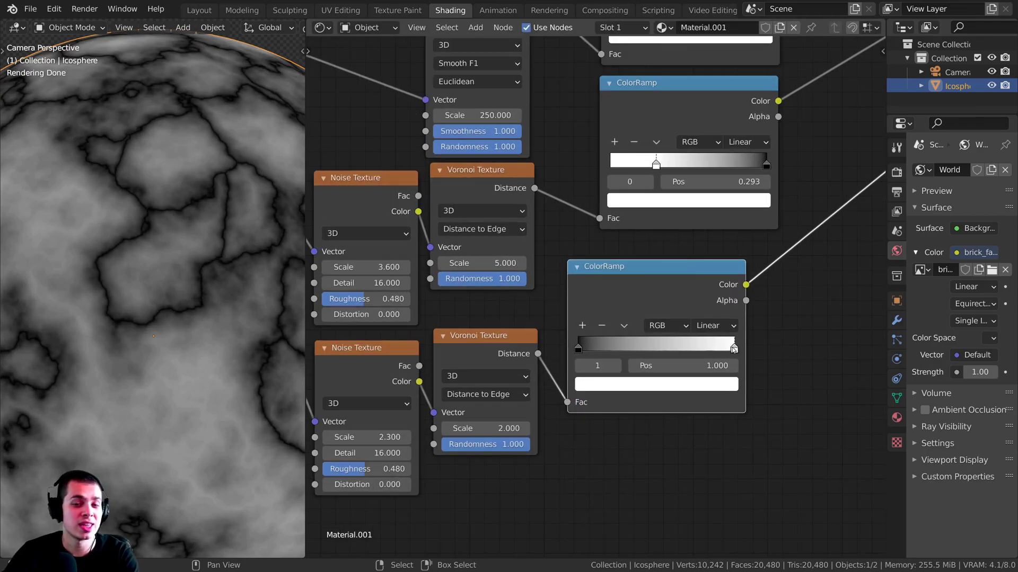
drag(734, 348, 584, 348)
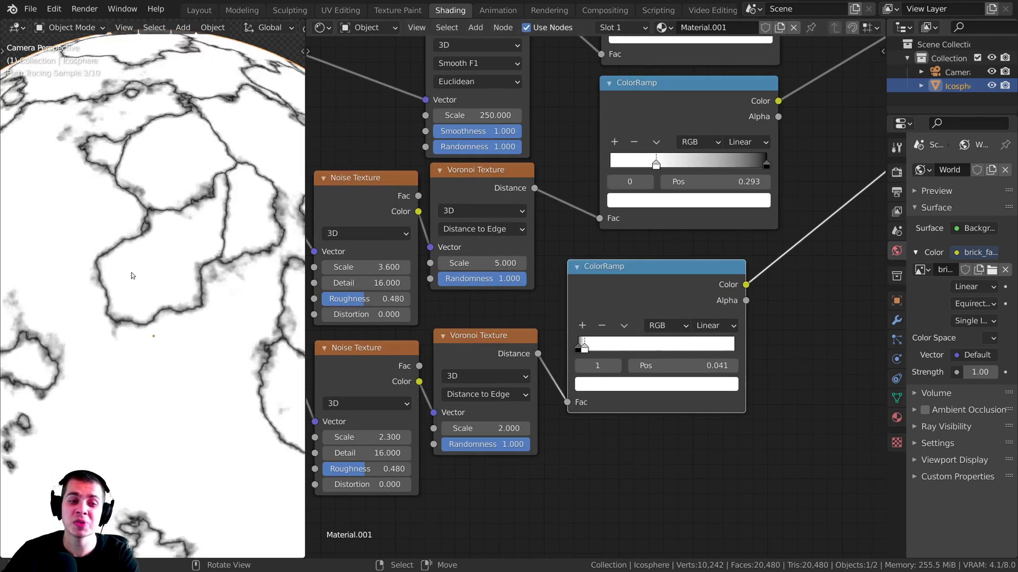
scroll(132, 275, down, 3)
scroll(132, 276, up, 4)
middle_drag(610, 415, 634, 396)
scroll(634, 395, up, 8)
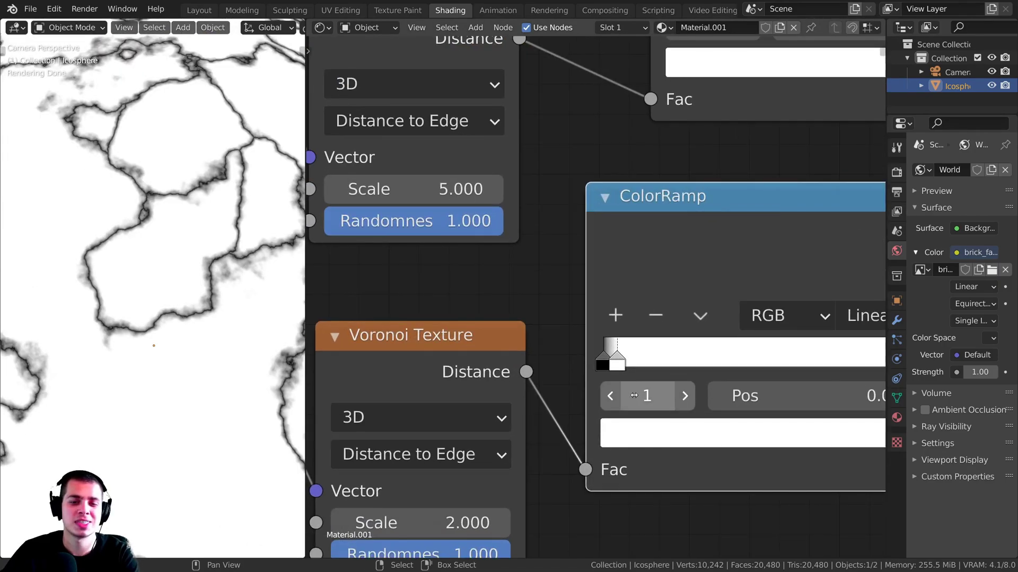
drag(616, 362, 607, 362)
click(164, 28)
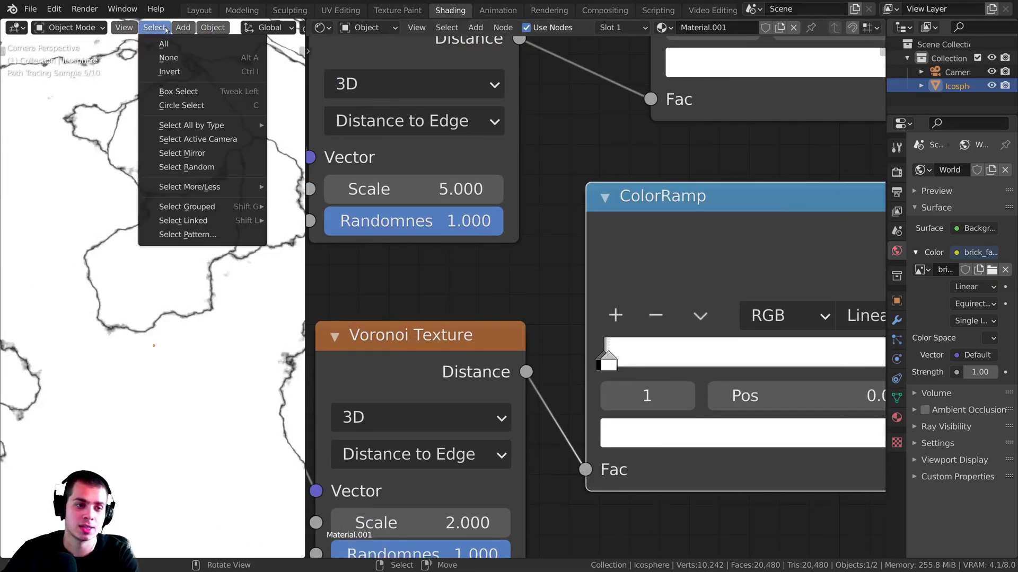
click(86, 213)
scroll(200, 211, down, 2)
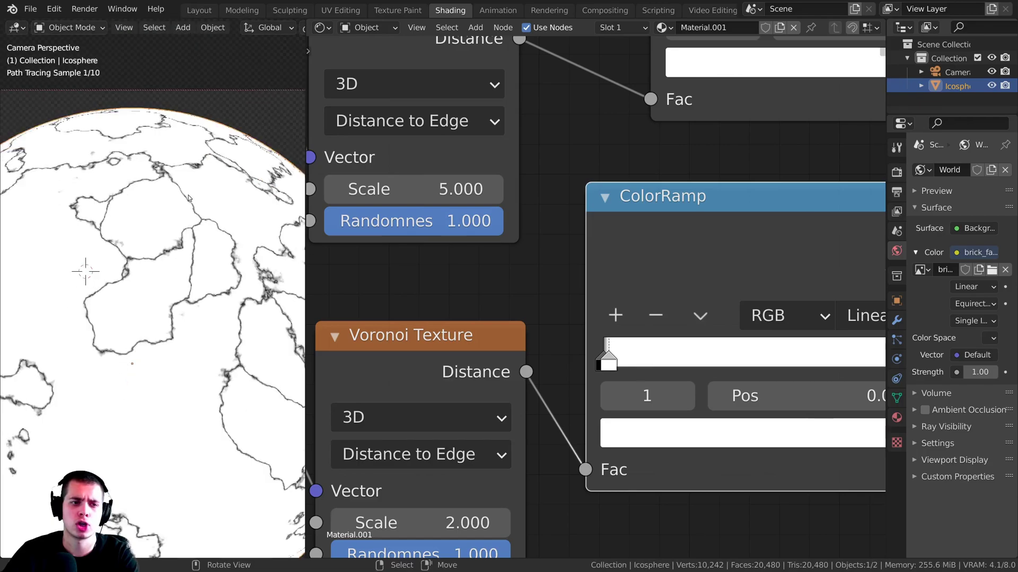
scroll(675, 379, up, 1)
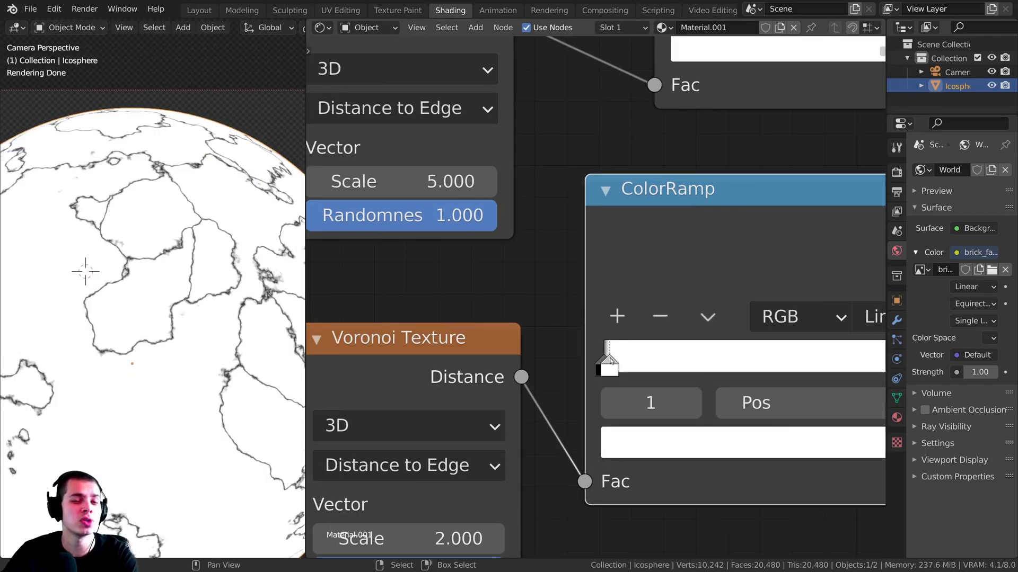
Fine-tune the white stop of the large-crack ColorRamp to position 0.013 and review the crack lines on the sphere
drag(610, 359, 608, 356)
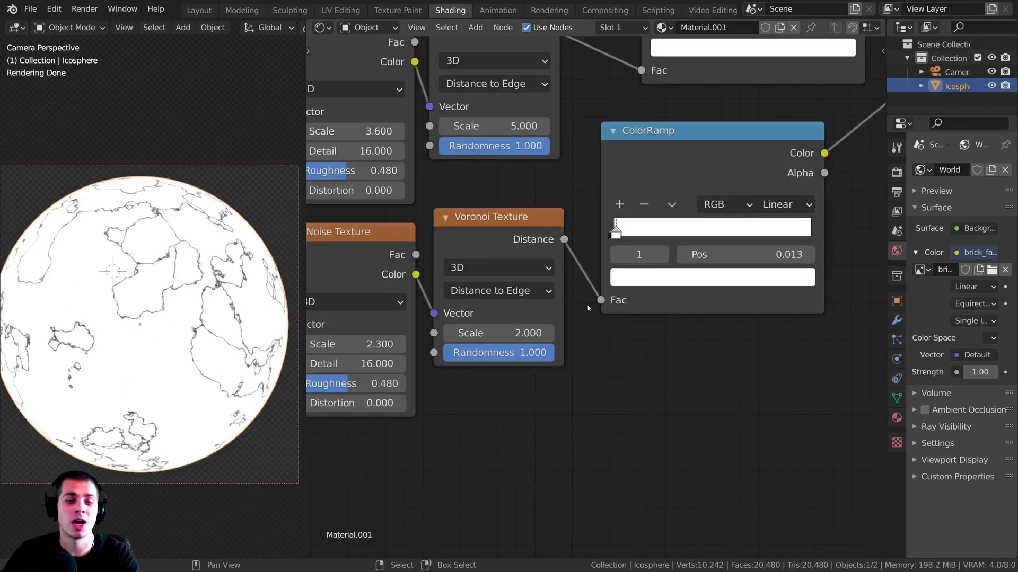
scroll(589, 308, up, 1)
scroll(563, 331, down, 3)
middle_drag(534, 400, 618, 354)
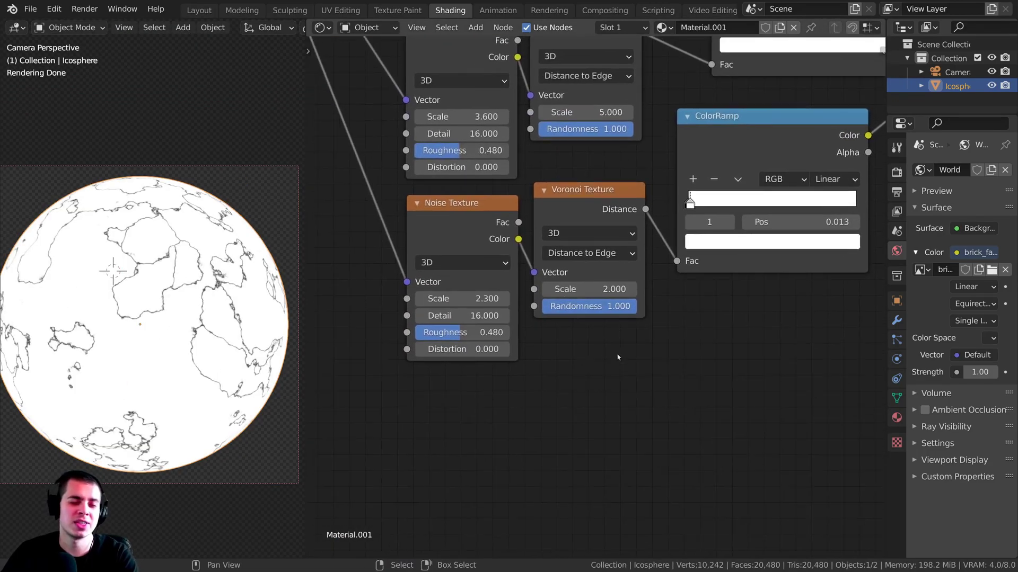
scroll(617, 358, down, 1)
middle_drag(558, 370, 614, 360)
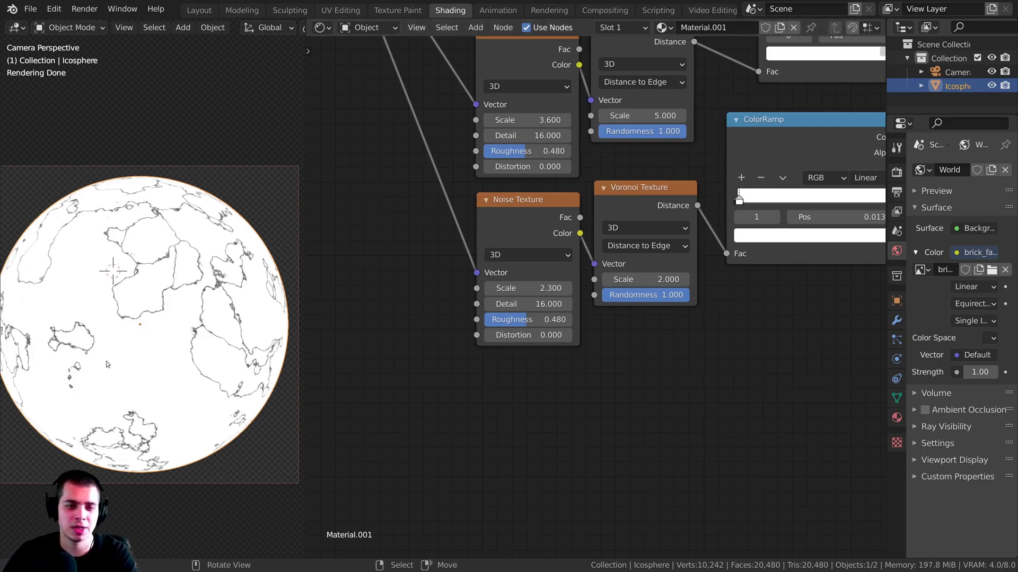
scroll(483, 416, down, 2)
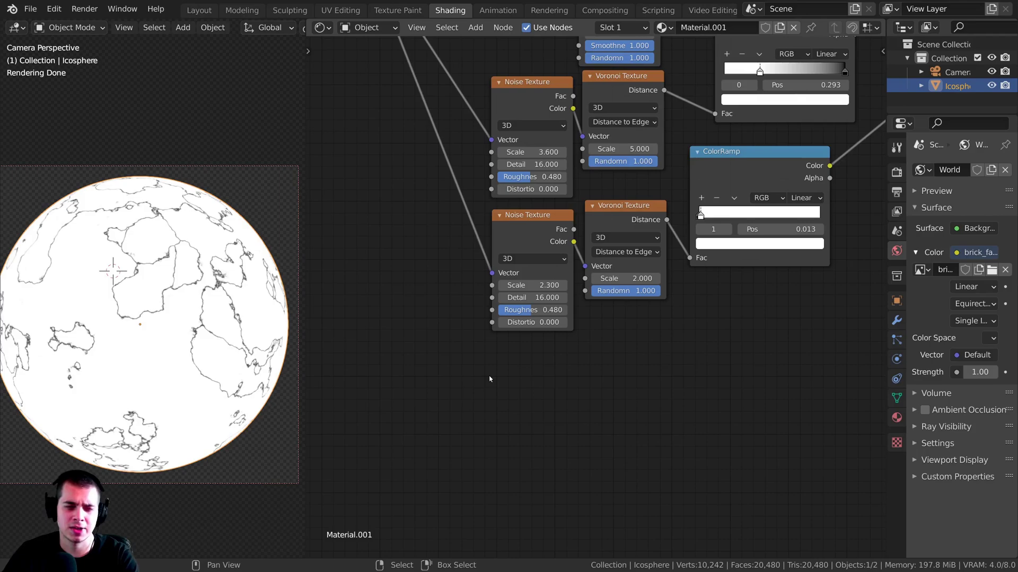
scroll(518, 409, up, 1)
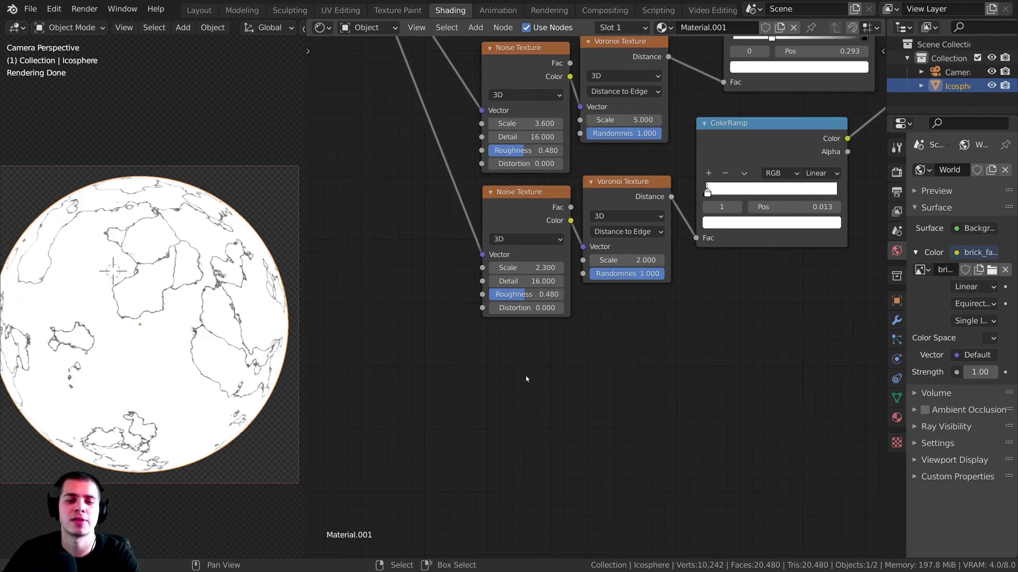
Add a Noise Texture below the lowest Noise Texture and feed its Vector from the Texture Coordinate's Object output
key(shift+a)
click(522, 373)
text(noi)
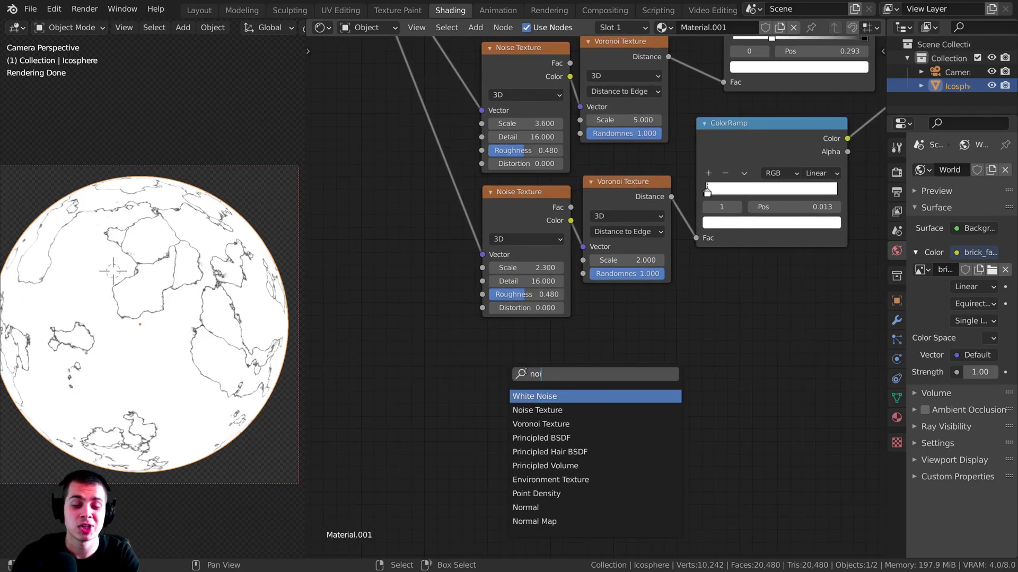
key(Down)
key(Return)
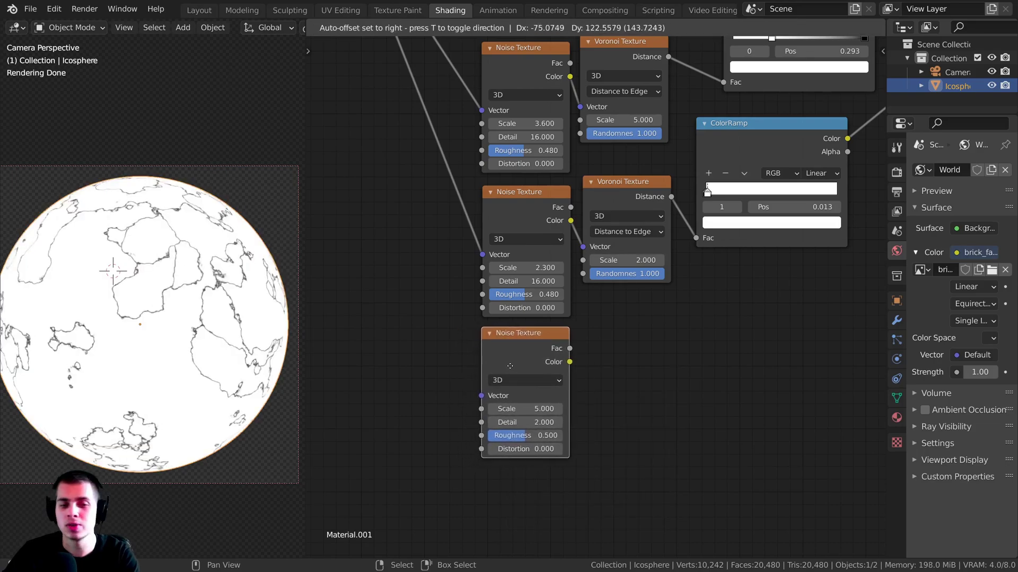
click(504, 360)
drag(445, 51, 537, 54)
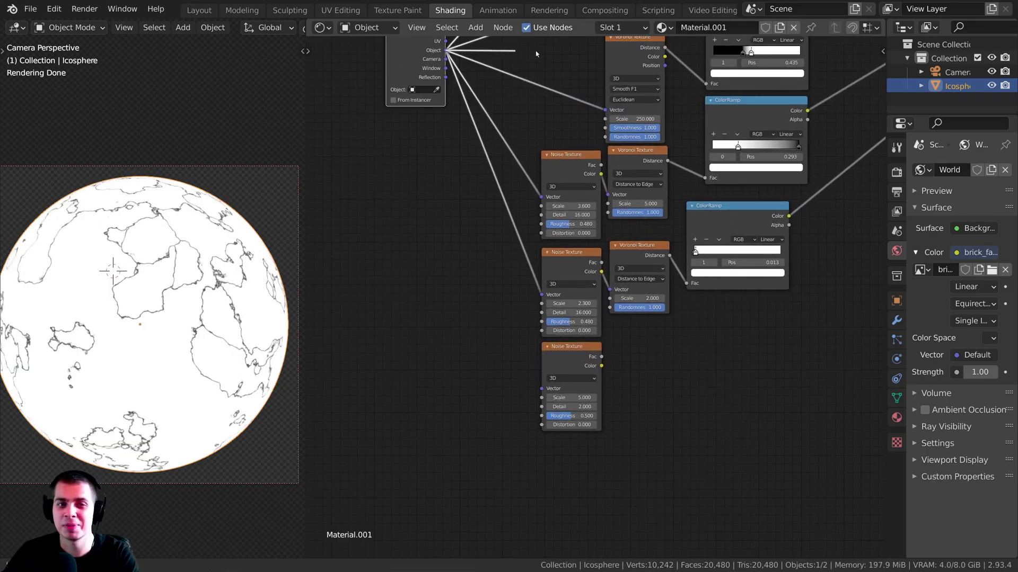
drag(395, 227, 541, 388)
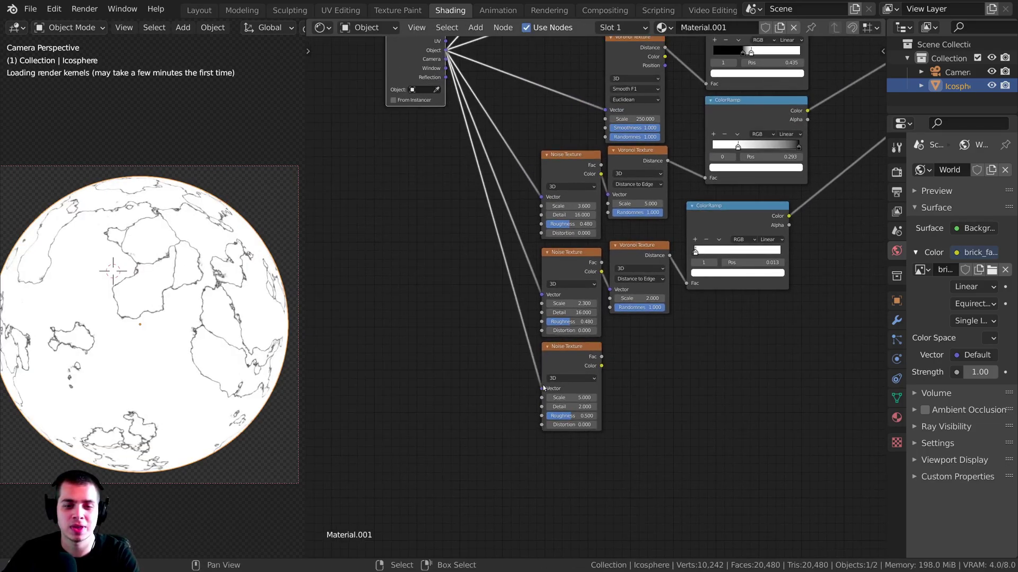
Set the new Noise Texture's roughness to 0.52, nudge the node down and preview its Fac output on the sphere
scroll(548, 367, up, 3)
double_click(529, 422)
text(0.5)
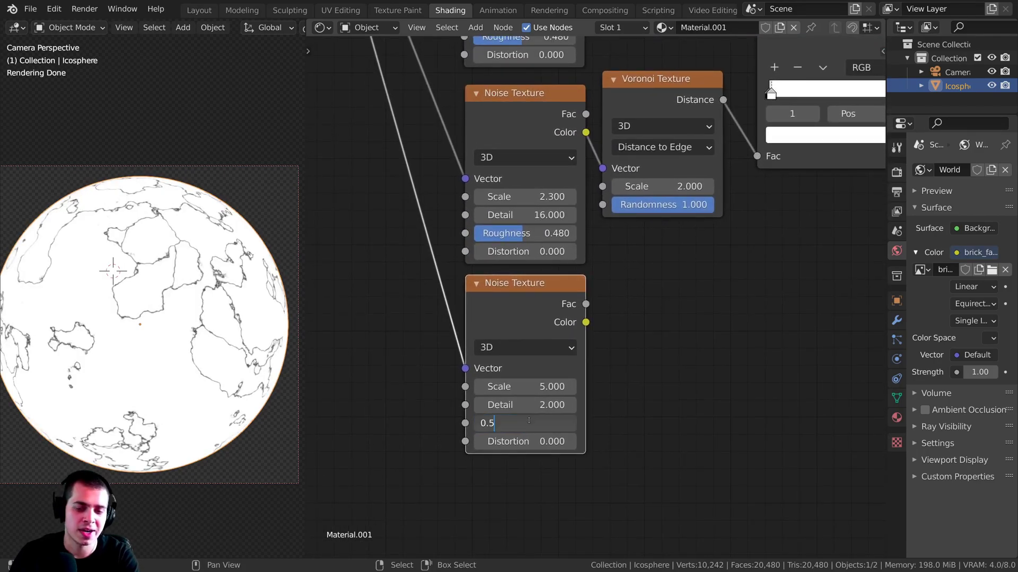
text(2)
key(Return)
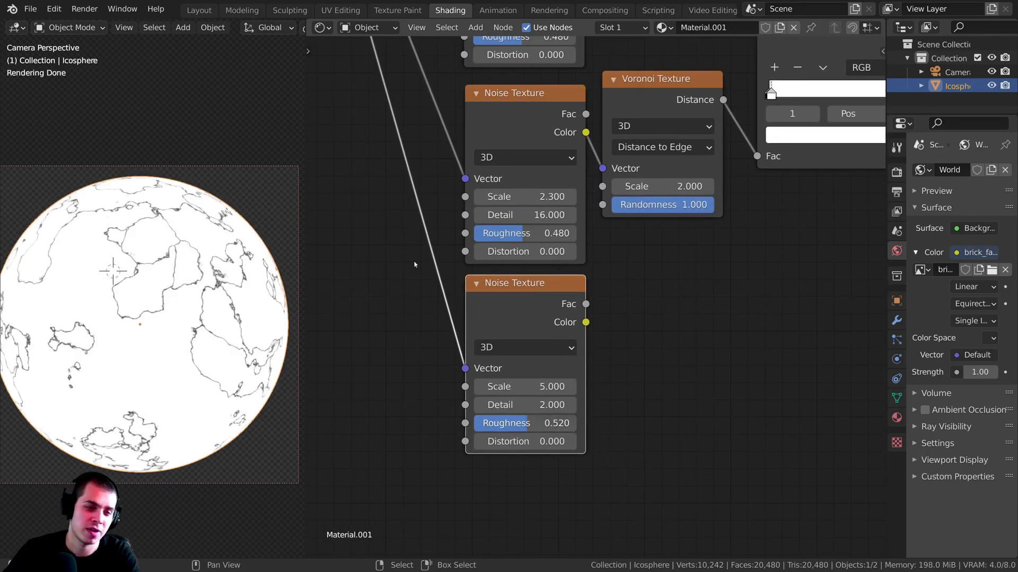
drag(528, 286, 530, 296)
middle_drag(531, 296, 481, 310)
ctrl+shift+click(486, 313)
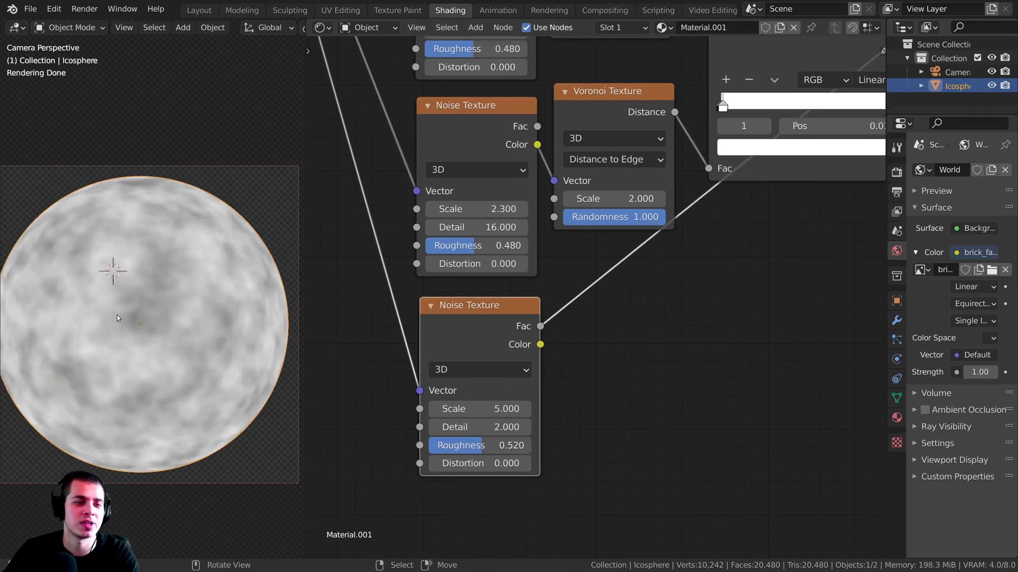
scroll(510, 349, down, 2)
scroll(511, 349, down, 1)
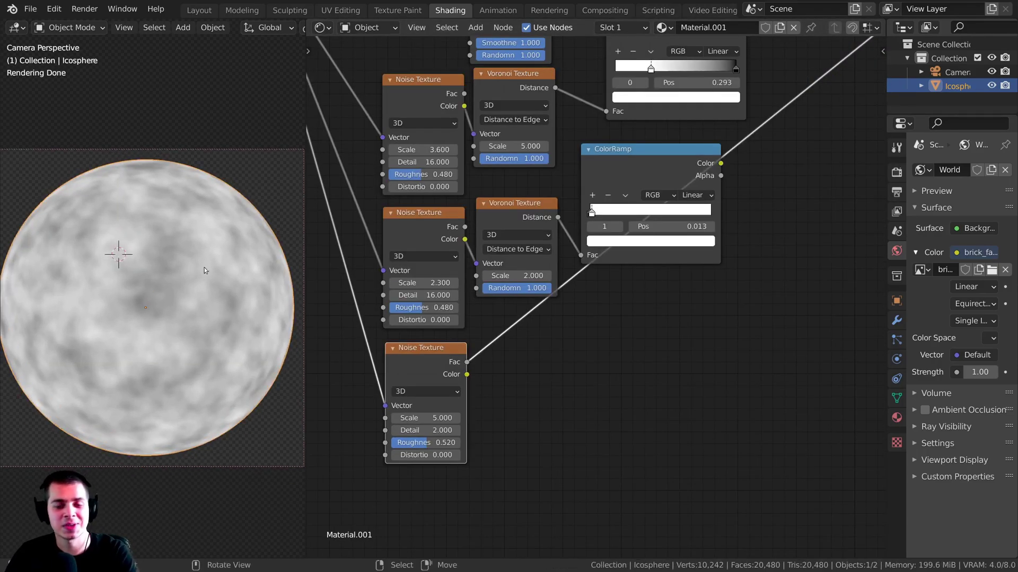
Add a ColorRamp on the new Noise Texture's previewed Fac output and arrange the two nodes side by side
key(shift+a)
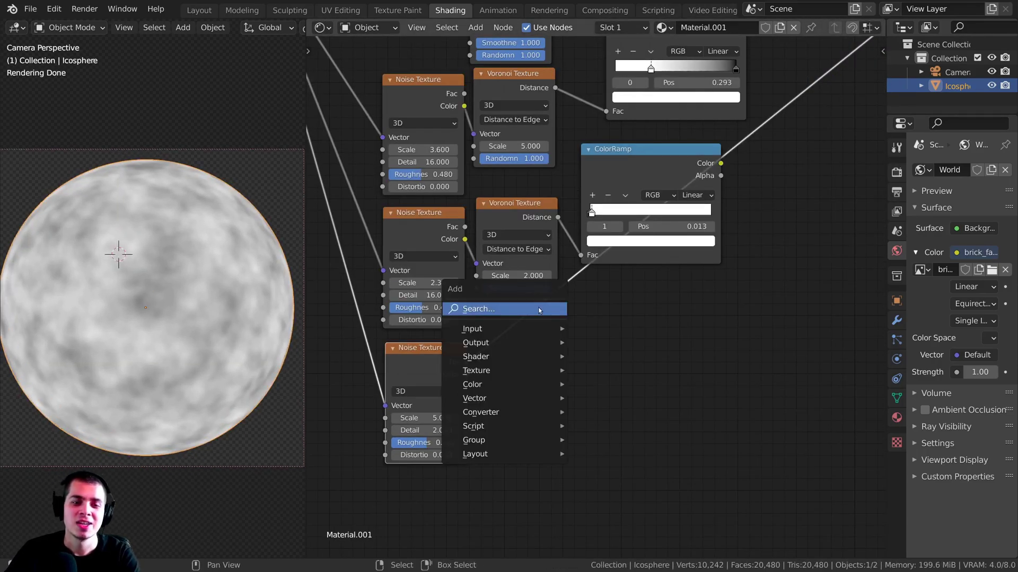
click(539, 310)
text(col)
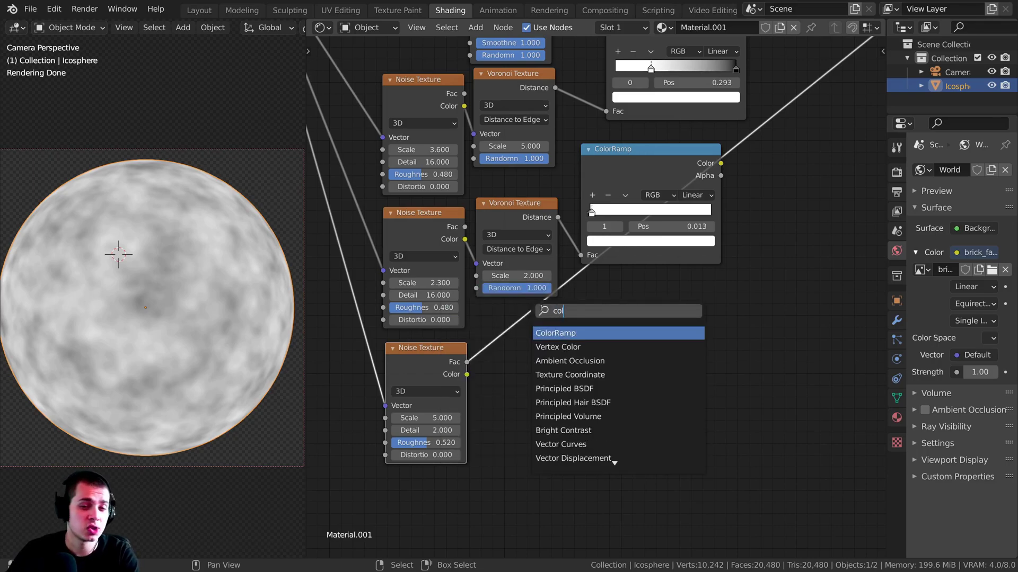
click(555, 333)
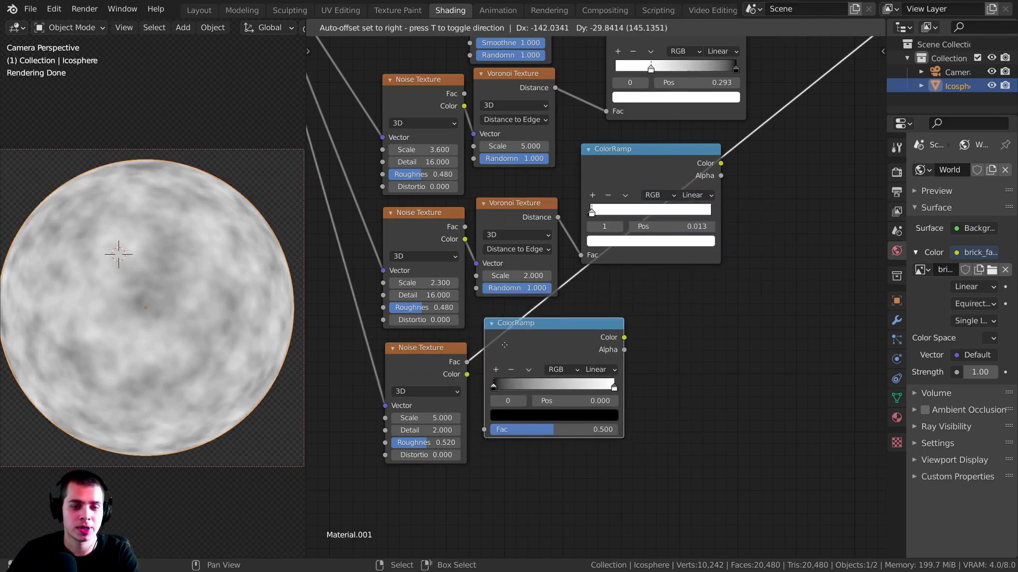
click(519, 345)
mouse_move(519, 345)
mouse_down()
mouse_move(543, 341)
mouse_move(525, 347)
mouse_up()
middle_drag(525, 347, 528, 302)
scroll(529, 301, up, 2)
mouse_move(390, 304)
mouse_down()
mouse_move(383, 299)
mouse_move(396, 288)
mouse_move(387, 296)
mouse_up()
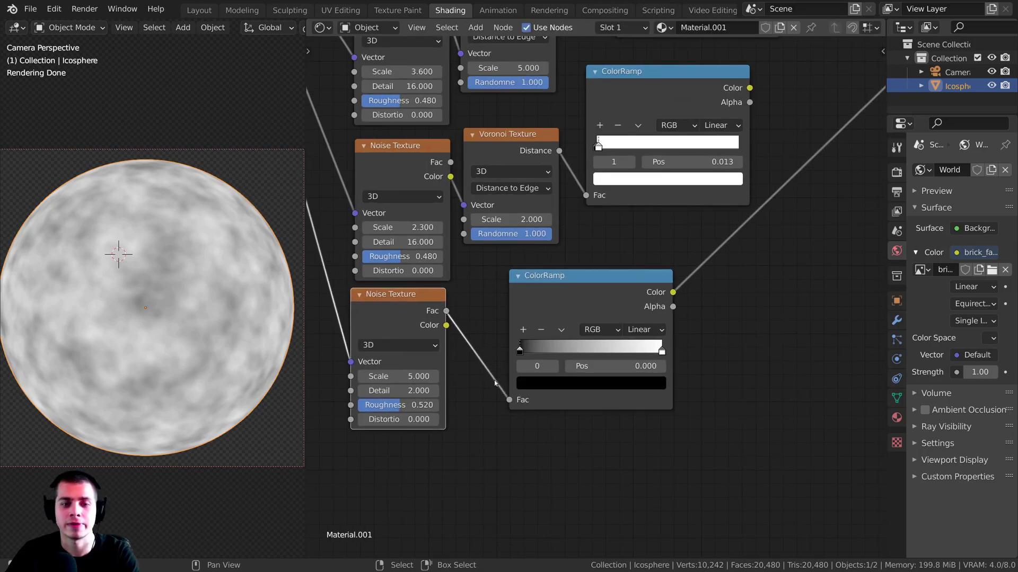
mouse_move(542, 292)
mouse_down()
mouse_move(514, 290)
mouse_move(522, 291)
mouse_up()
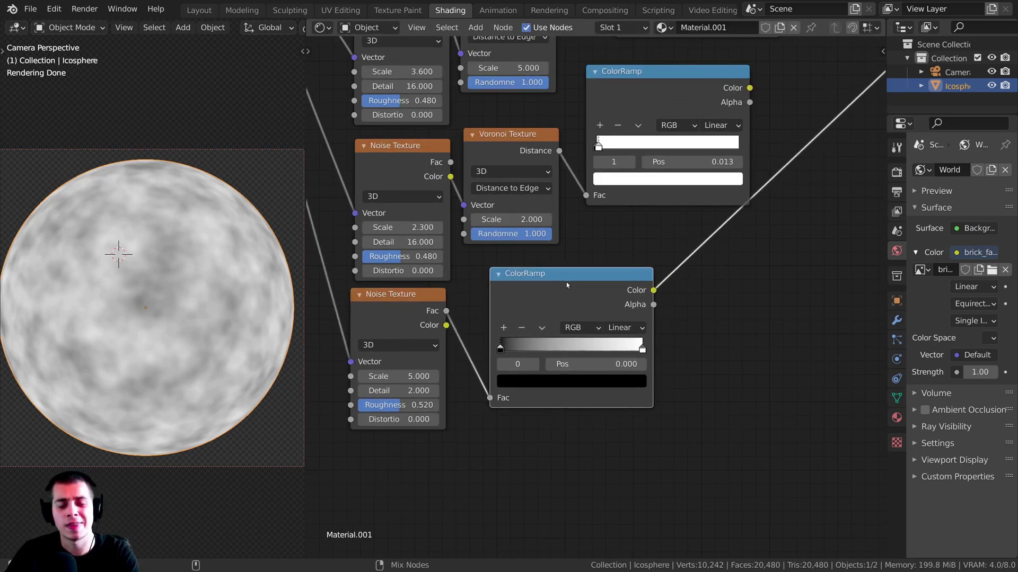
scroll(477, 306, up, 1)
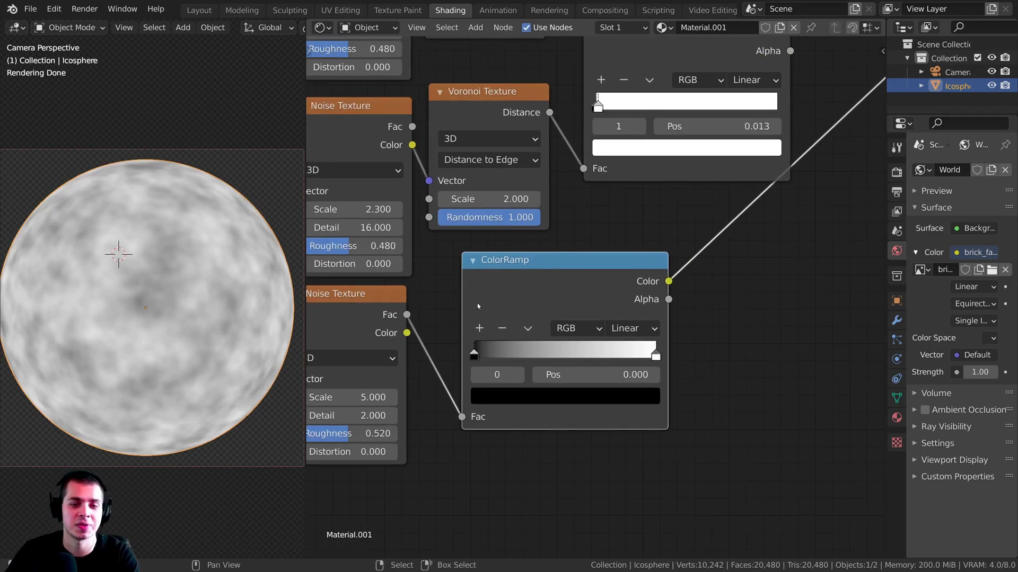
Bring the noise ColorRamp's stops together mid-ramp, white just before black, with the black stop at 0.490
scroll(477, 303, up, 2)
drag(429, 376, 568, 377)
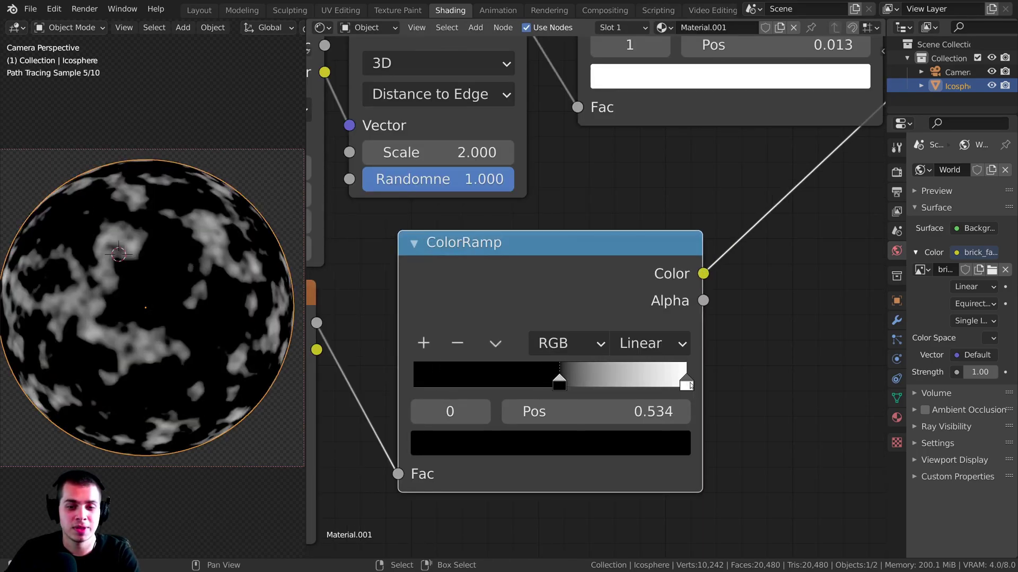
drag(685, 380, 548, 371)
click(538, 381)
scroll(526, 429, up, 3)
click(553, 371)
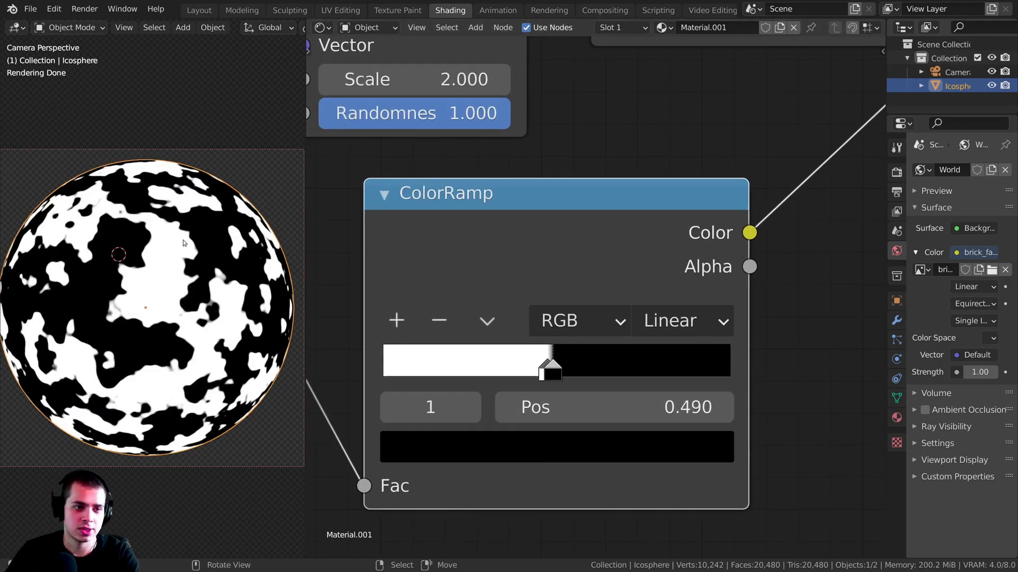
Reposition the large-crack ColorRamp slightly lower, just above the noise ColorRamp, and inspect the patch mask on the sphere
scroll(484, 337, down, 6)
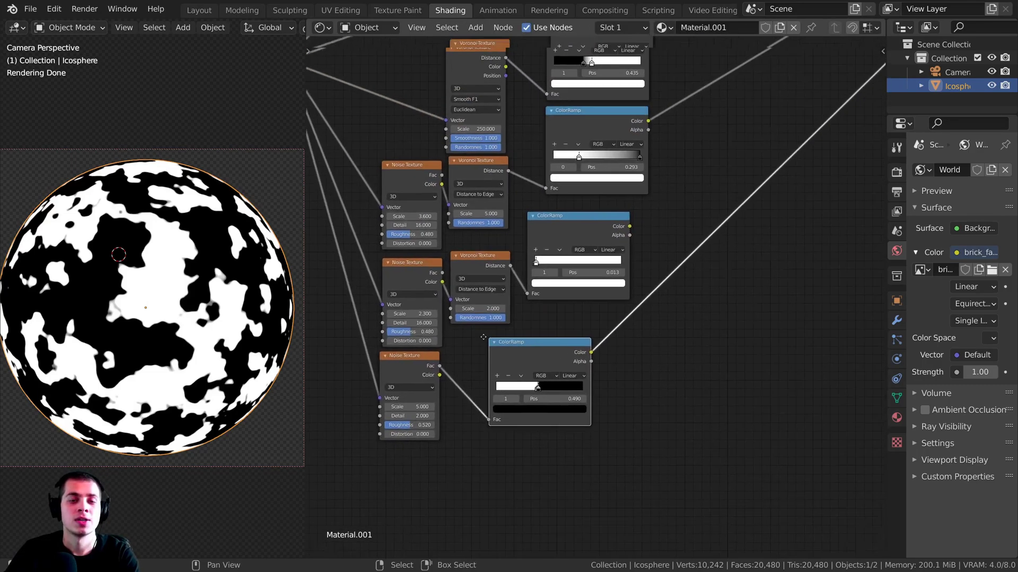
middle_drag(484, 337, 479, 341)
drag(550, 244, 549, 263)
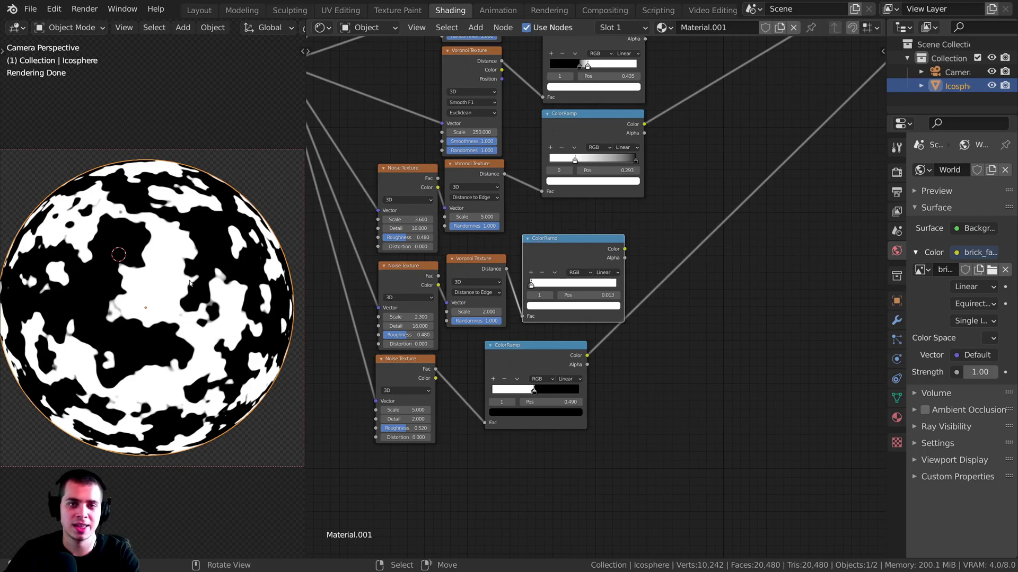
scroll(186, 210, up, 1)
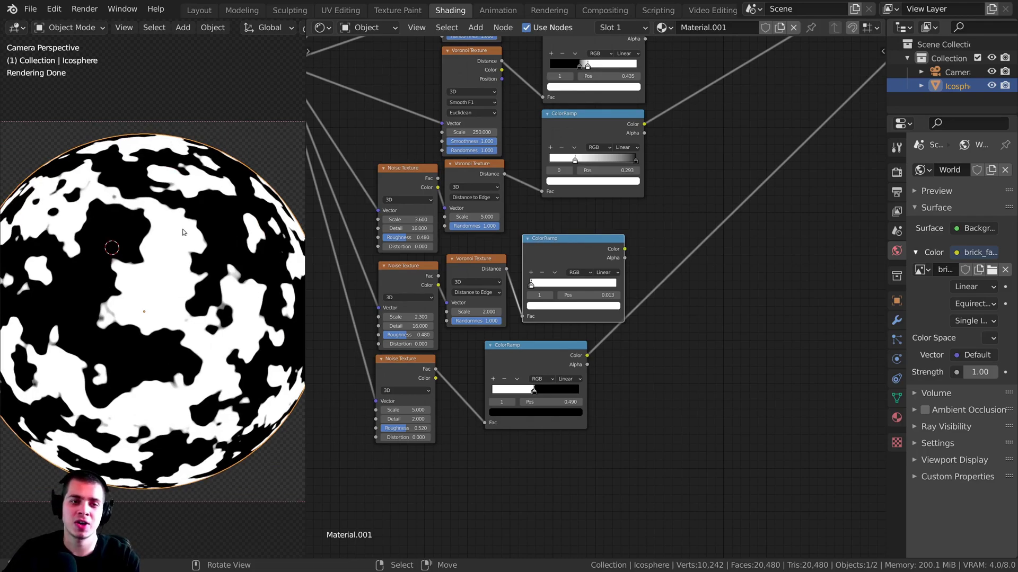
middle_drag(667, 242, 651, 242)
Add a MixRGB node on the noise ColorRamp's preview link
key(shift+a)
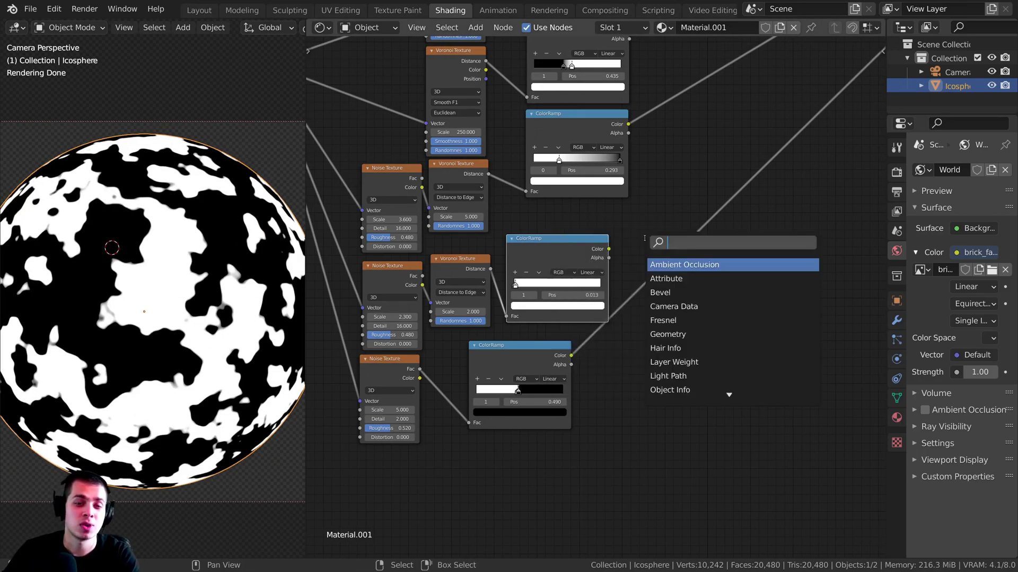
text(mix)
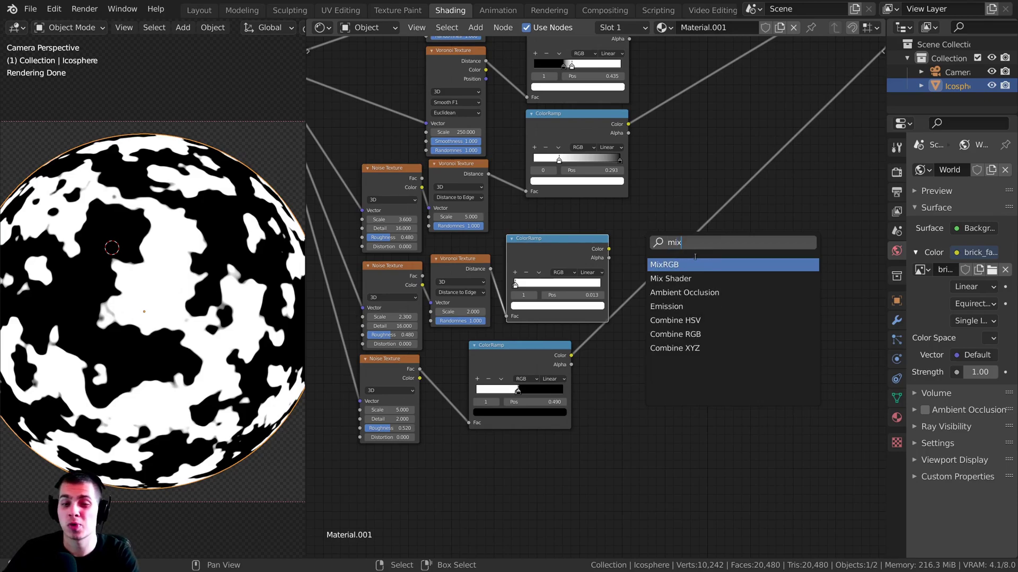
click(673, 264)
click(639, 243)
drag(638, 244, 675, 281)
Reroute the noise ColorRamp's Color output from the Mix node's Color1 to its Fac input
scroll(676, 281, up, 2)
scroll(541, 397, up, 3)
drag(468, 394, 474, 394)
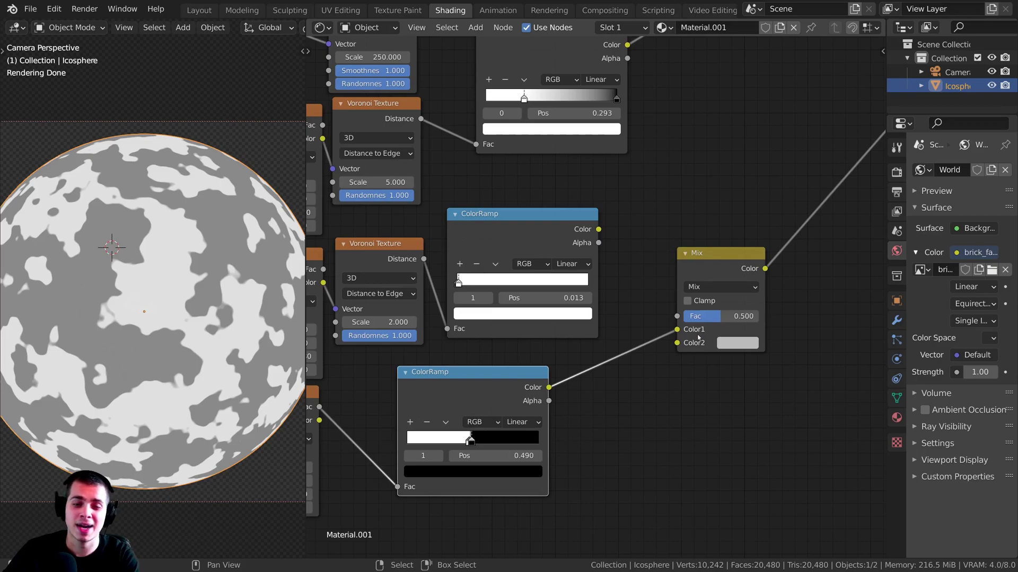
drag(549, 388, 630, 290)
Preview the large-crack ColorRamp, connect its Color output to the Mix node's Color1 and preview the Mix result
drag(517, 229, 510, 243)
middle_drag(514, 228, 499, 213)
drag(499, 214, 502, 213)
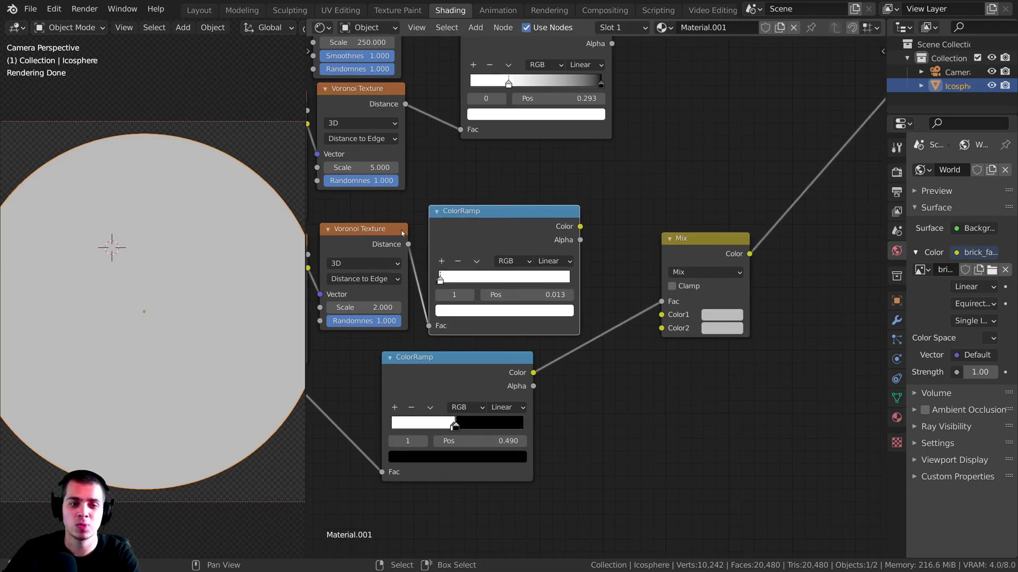
ctrl+shift+click(478, 235)
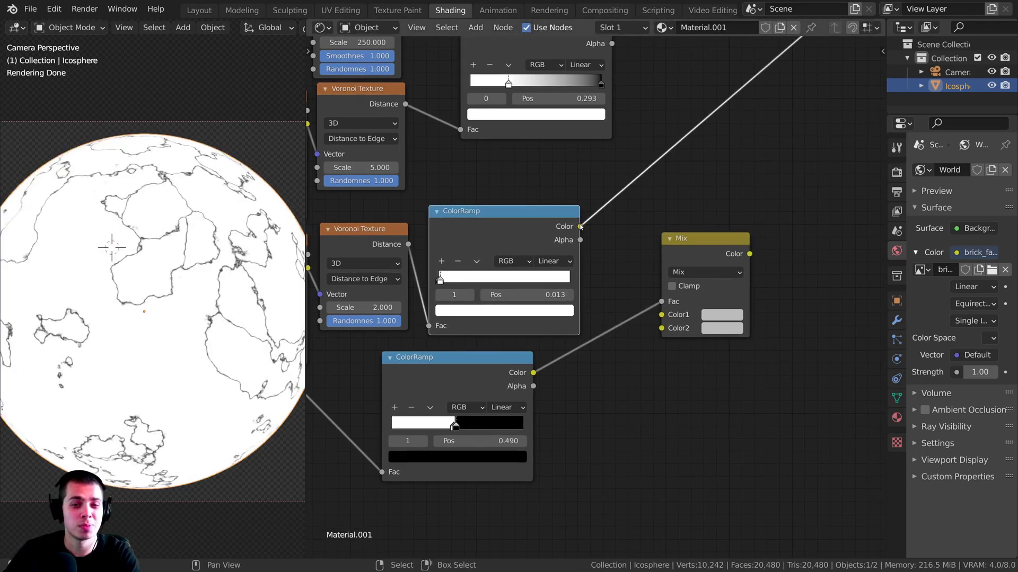
drag(580, 227, 656, 263)
drag(657, 318, 661, 316)
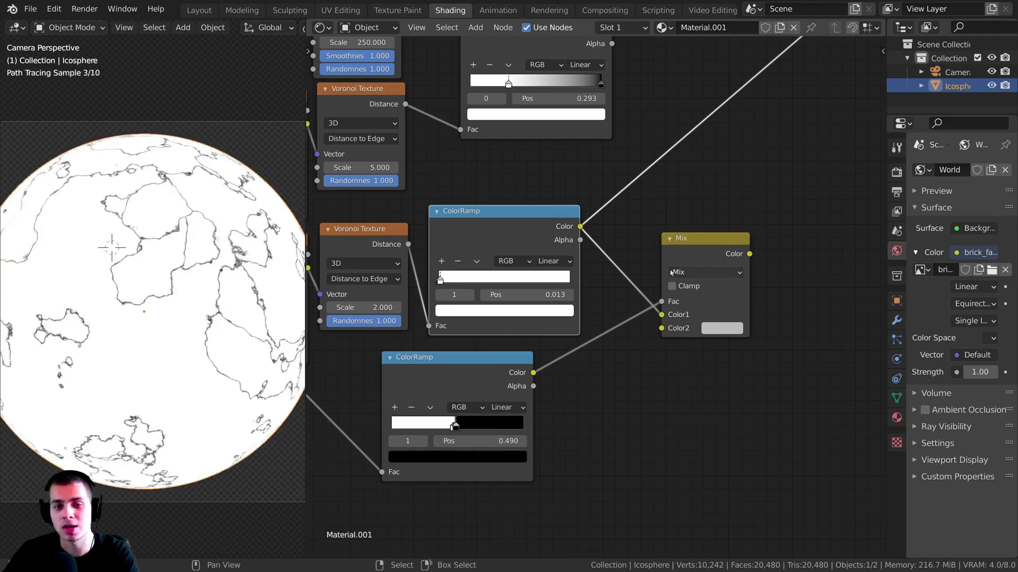
ctrl+shift+click(707, 251)
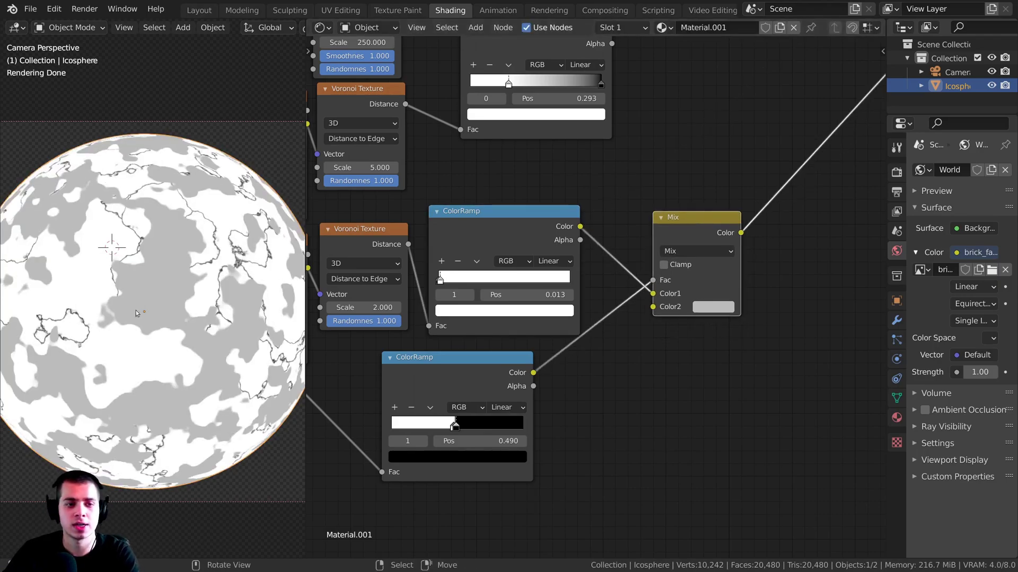
Set the Mix node's Color2 to pure white and compare the noise mask with the masked cracks in preview
scroll(744, 290, up, 2)
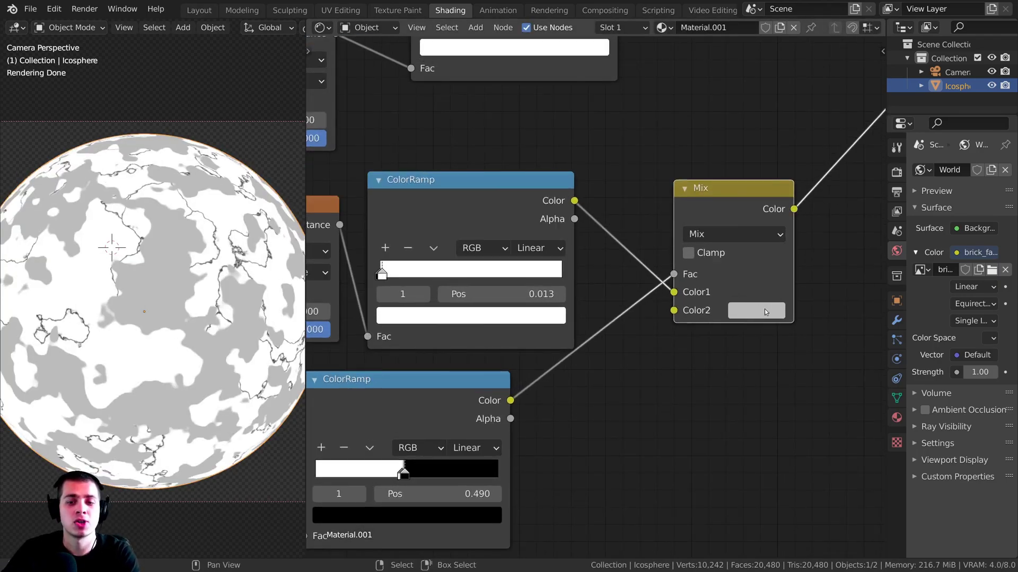
click(761, 310)
scroll(760, 310, up, 6)
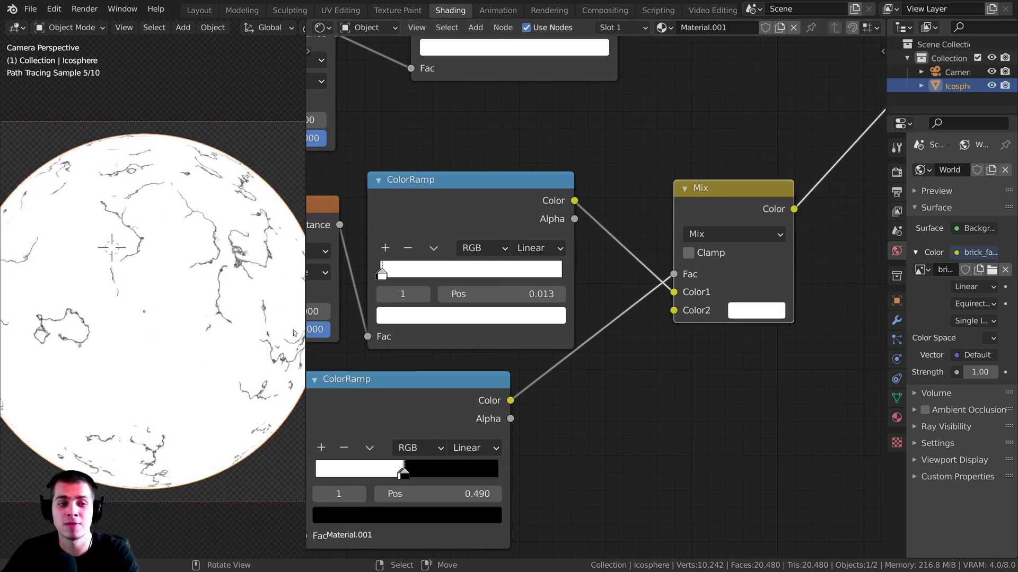
shift+middle_drag(191, 260, 175, 275)
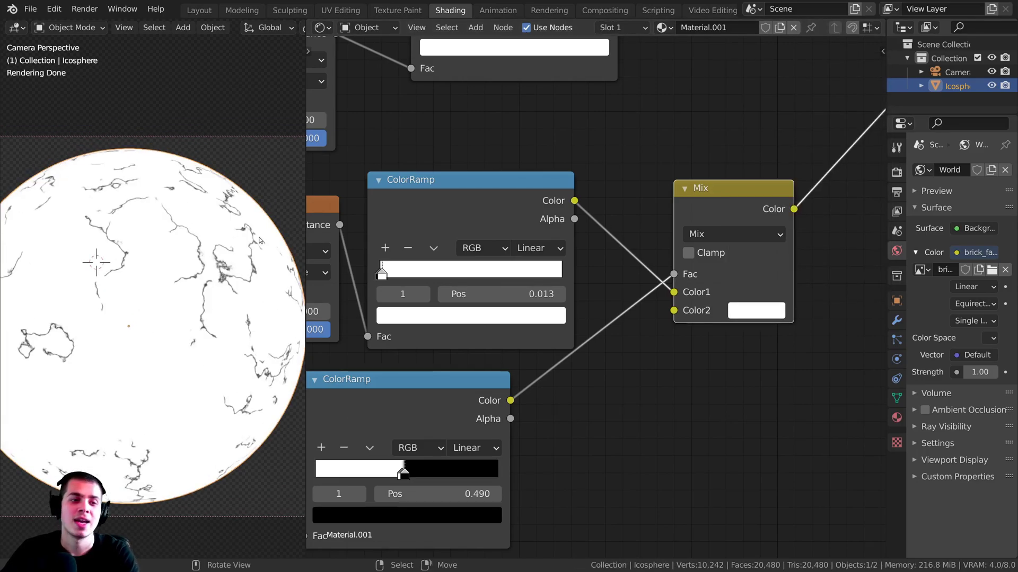
ctrl+shift+click(427, 404)
ctrl+shift+click(722, 229)
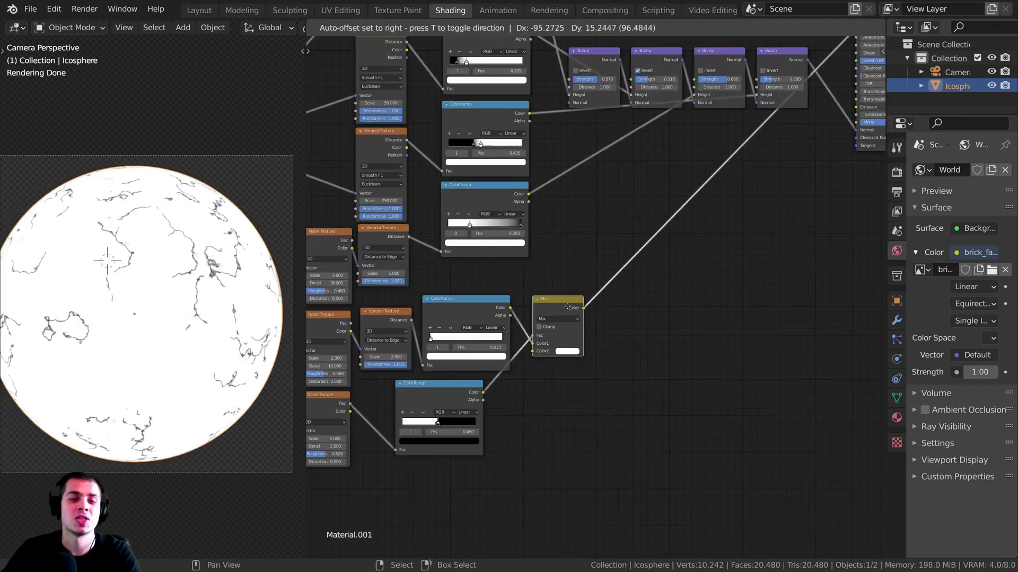
Duplicate the last Bump node and insert the copy between it and the Principled BSDF's Normal input
middle_drag(803, 13, 784, 162)
middle_drag(585, 214, 570, 204)
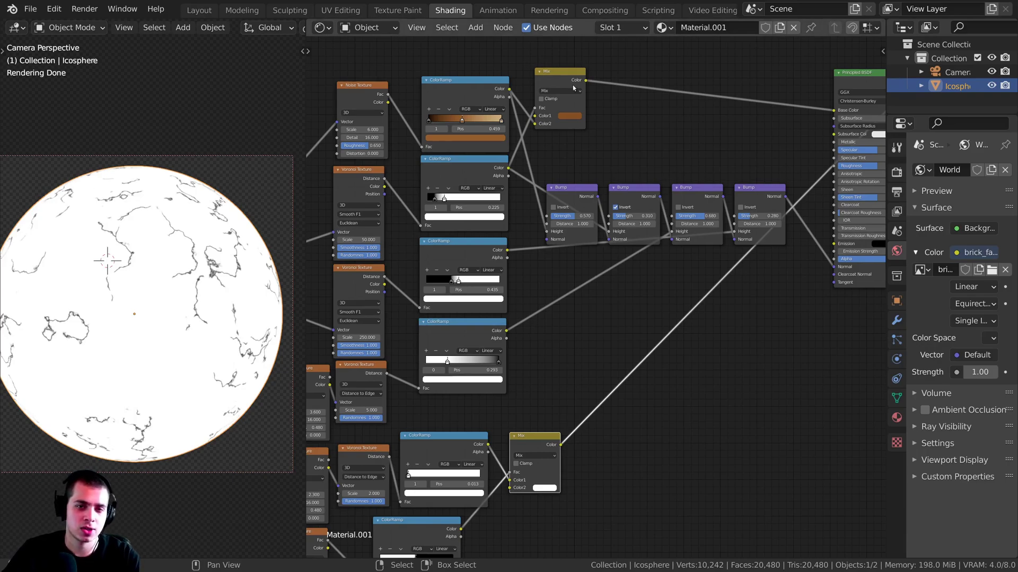
drag(572, 84, 579, 86)
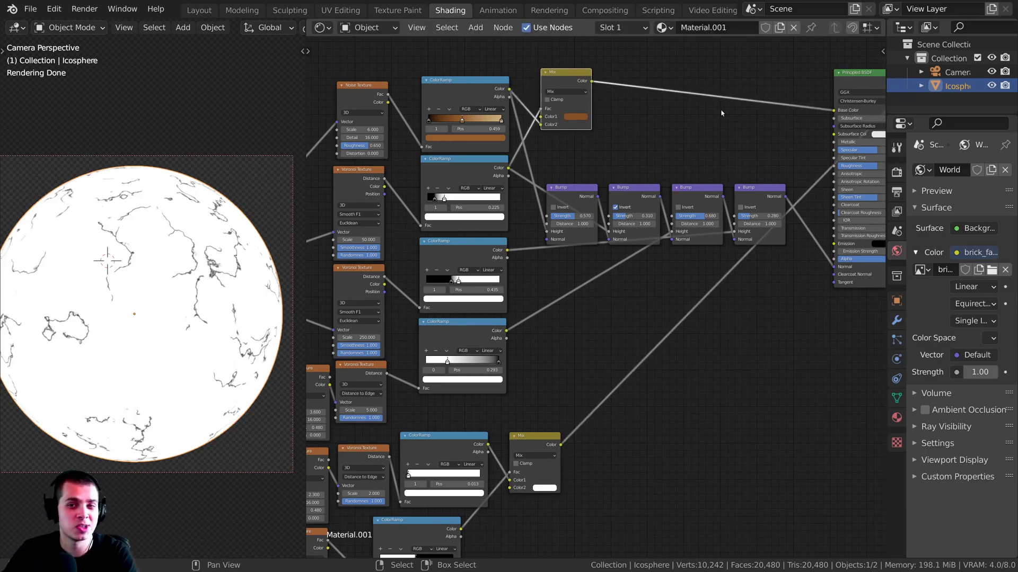
middle_drag(752, 194, 748, 152)
scroll(728, 202, up, 2)
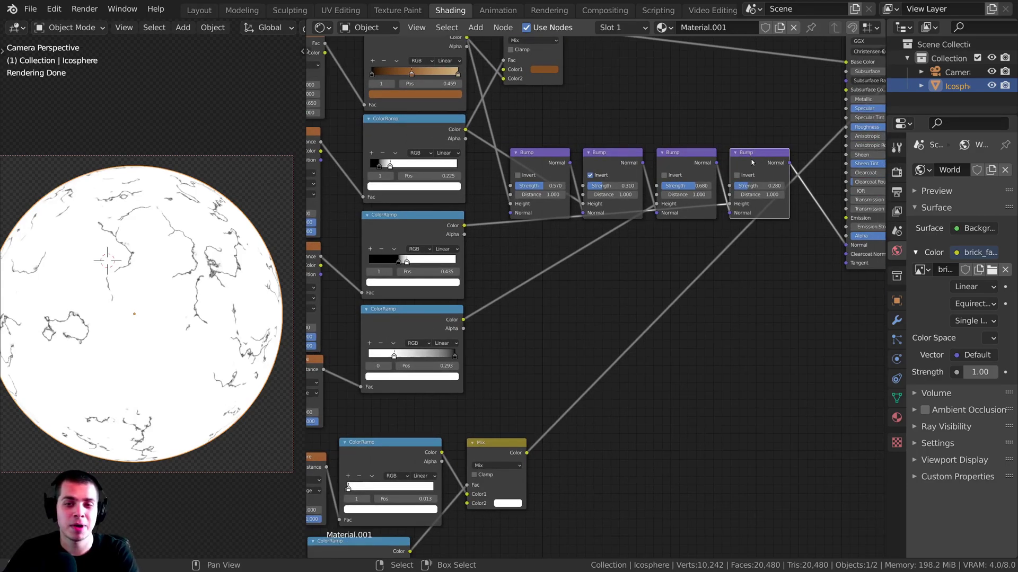
key(shift+d)
click(816, 198)
drag(829, 204, 803, 158)
middle_drag(761, 196, 716, 180)
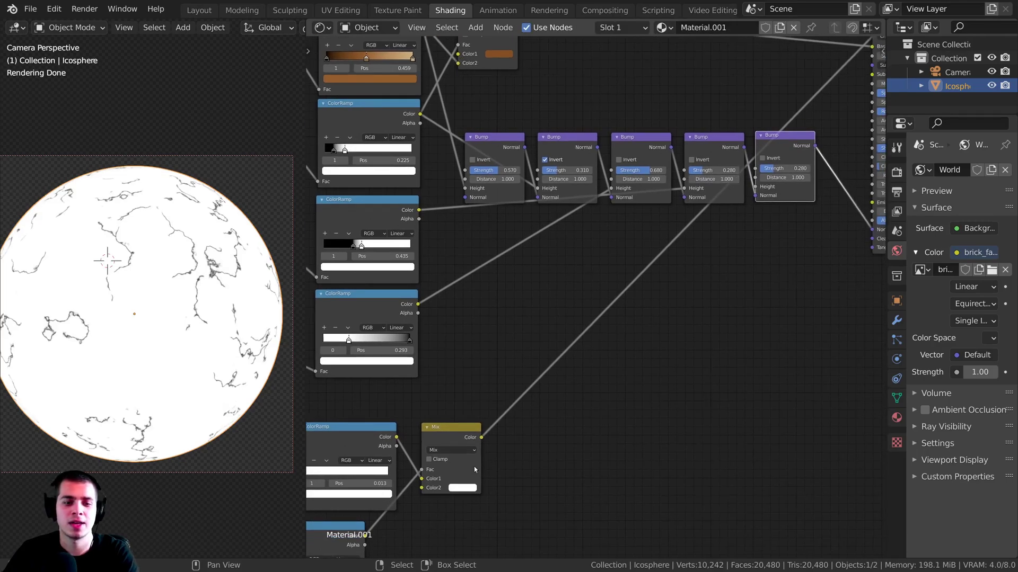
Connect the masked-crack Mix node's Color output to the new Bump's Height and preview the Principled BSDF
drag(481, 437, 756, 186)
scroll(737, 165, down, 2)
middle_drag(737, 165, 696, 187)
ctrl+shift+click(817, 74)
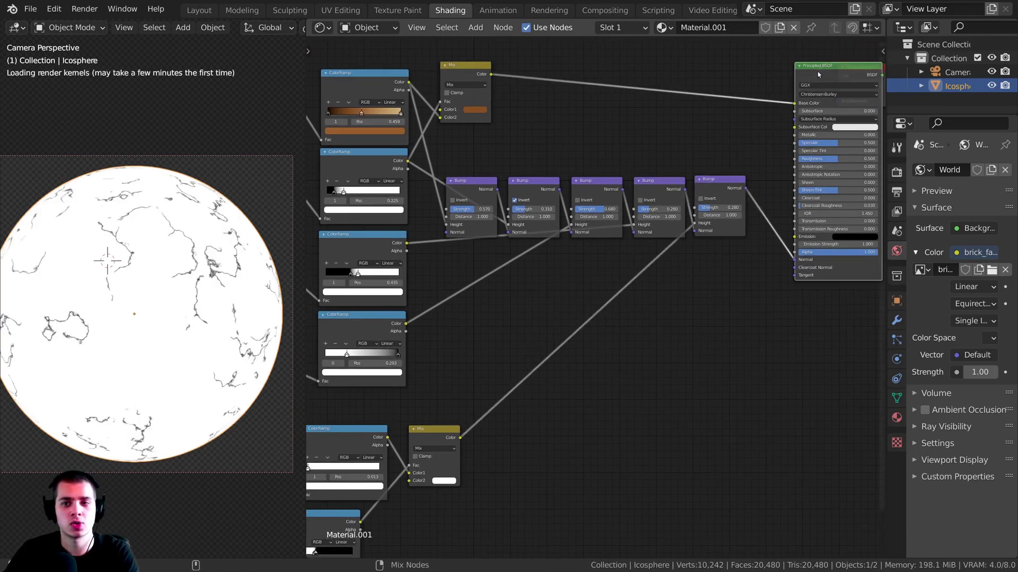
middle_drag(862, 77, 798, 98)
drag(821, 90, 876, 91)
scroll(120, 306, up, 4)
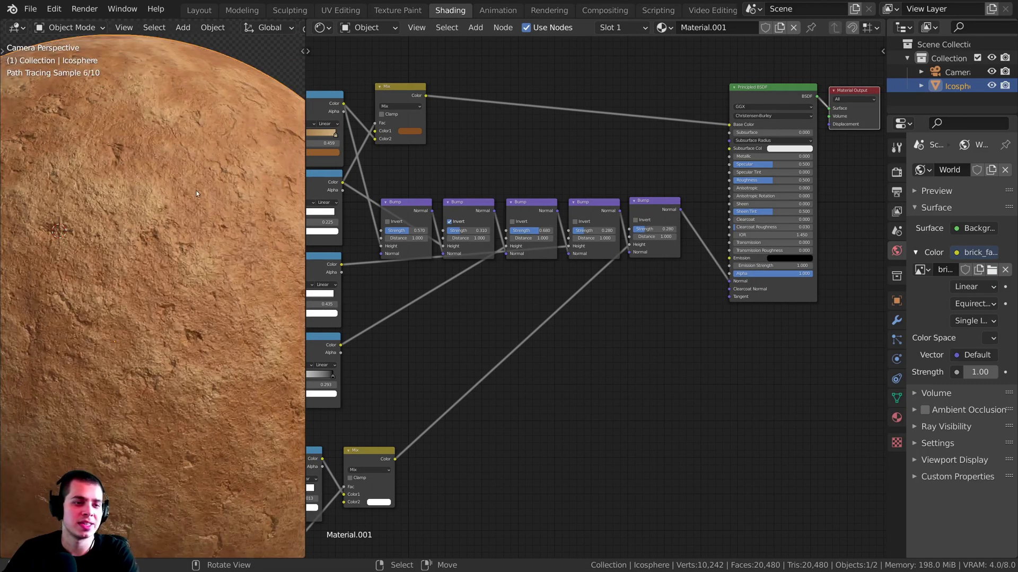
scroll(196, 194, down, 2)
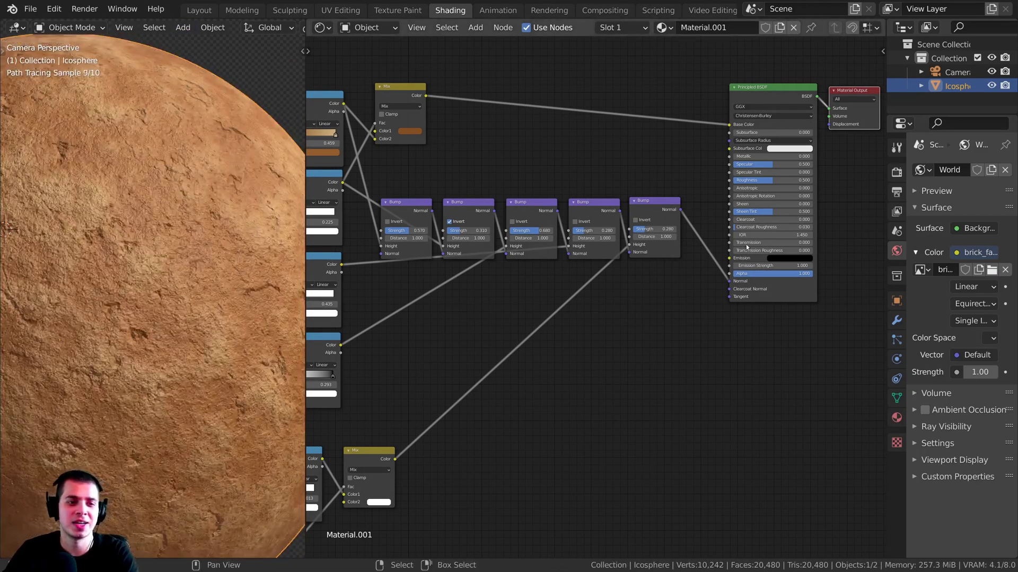
Set the last Bump node's Strength to 0.5 and check the large cracks on the icosphere
scroll(696, 214, up, 2)
scroll(610, 256, up, 3)
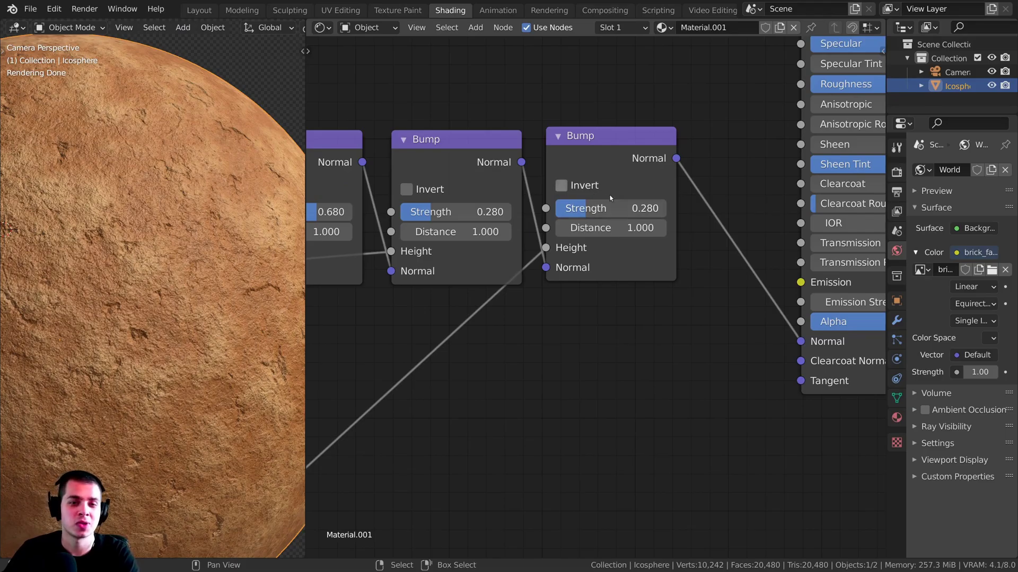
click(608, 203)
text(0.5)
key(Return)
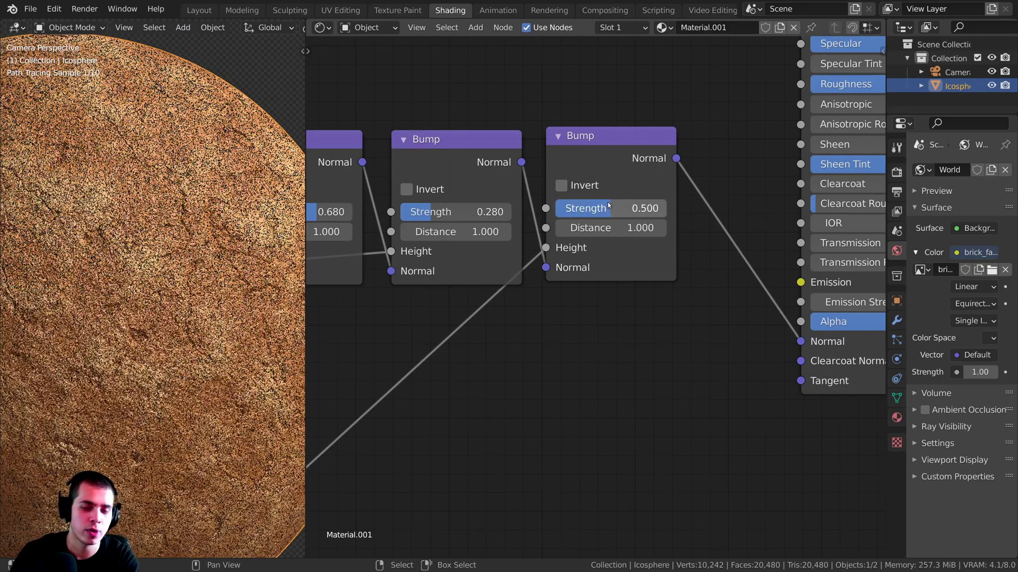
scroll(190, 179, up, 2)
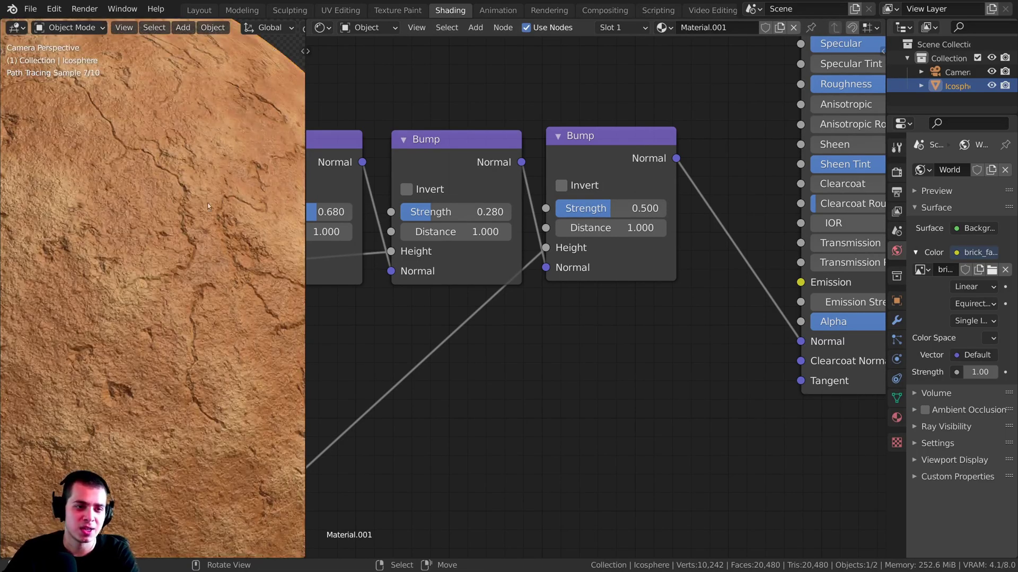
scroll(166, 241, down, 3)
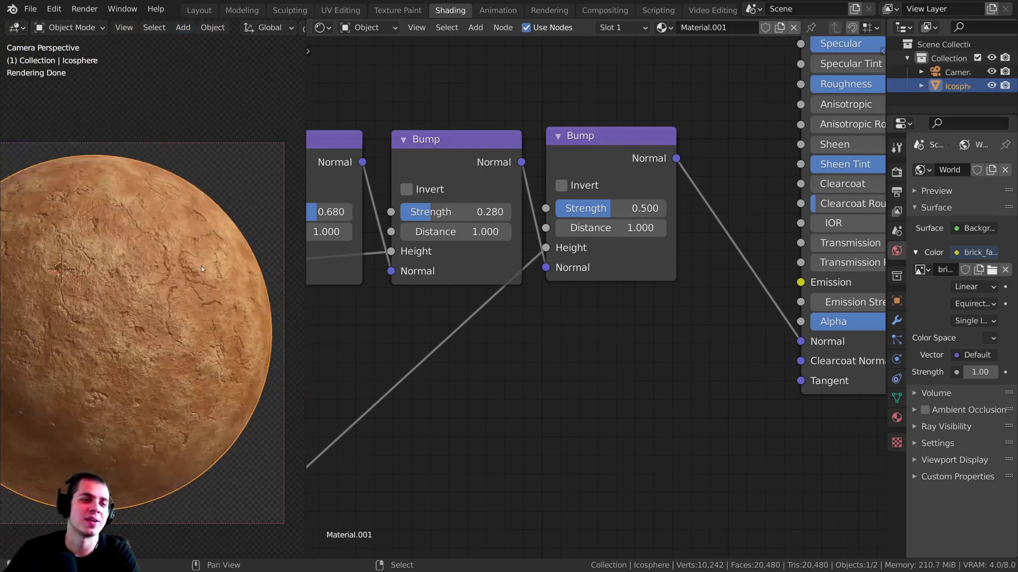
Insert a second Mix node before the Base Color input and drive its Fac with the masked-crack Mix output
scroll(557, 292, down, 5)
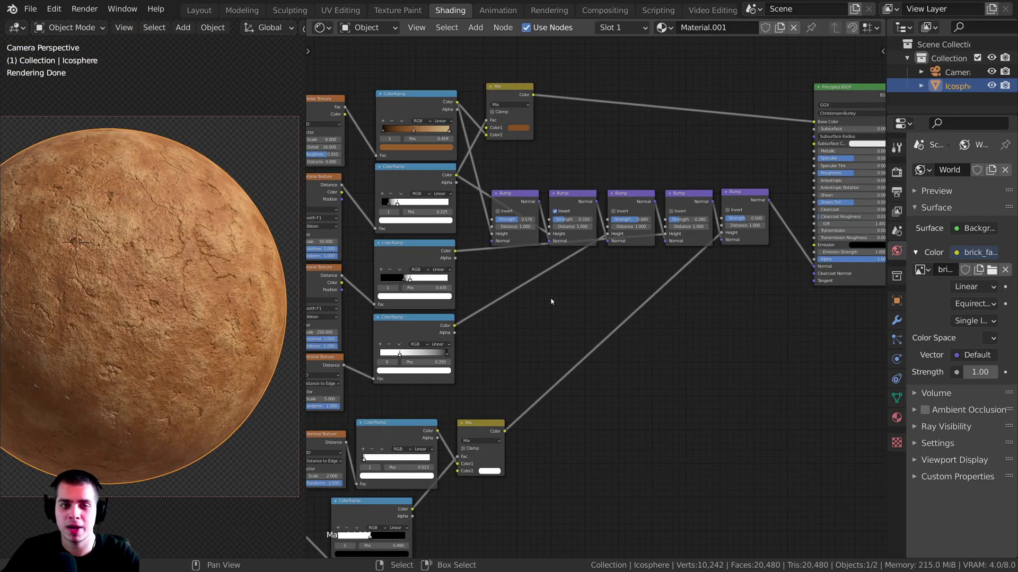
key(shift+d)
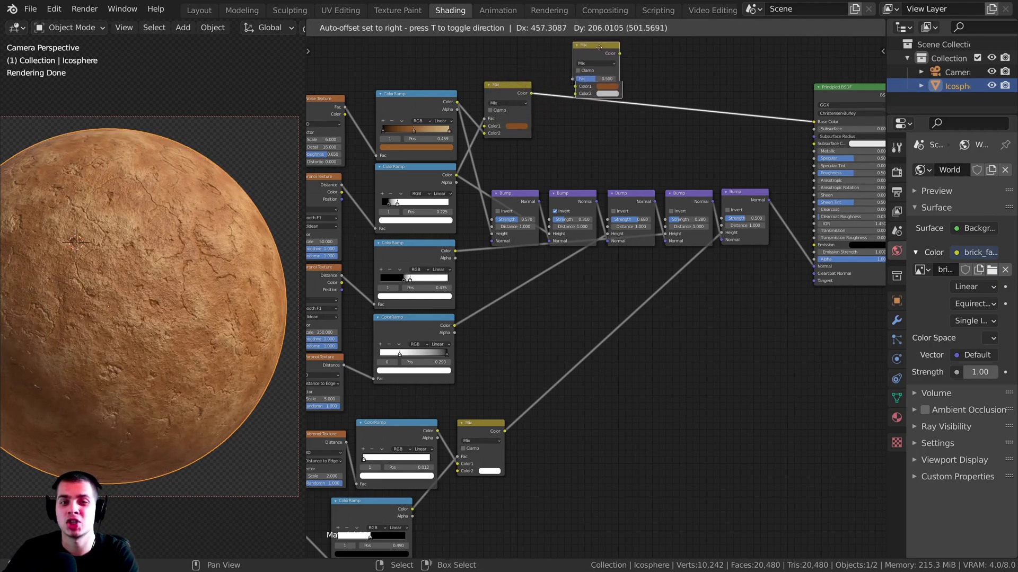
click(628, 60)
drag(613, 66, 617, 86)
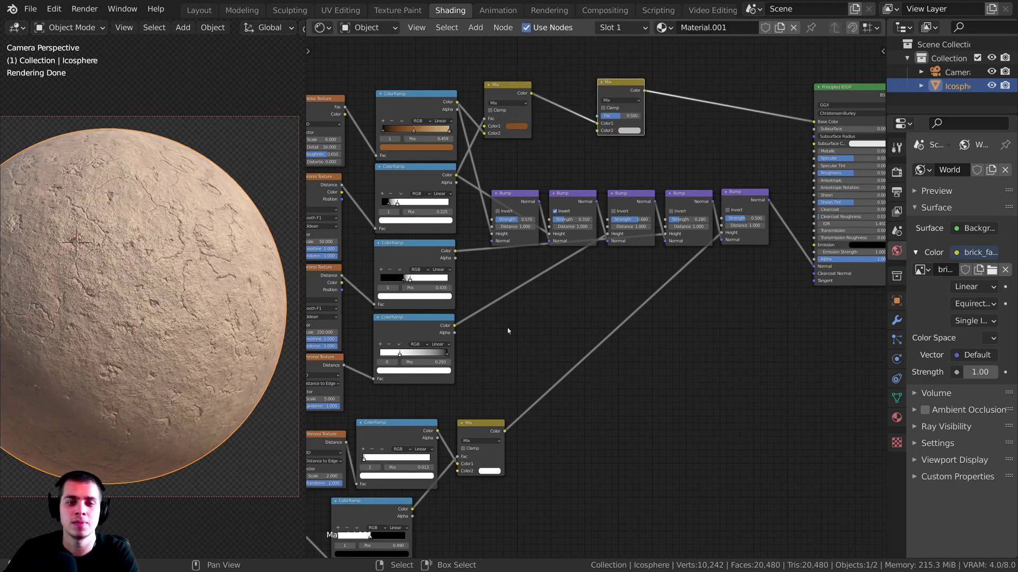
drag(494, 428, 594, 121)
Reroute the first color Mix output from the new Mix node's Color1 to its Color2 and preview the new Mix
scroll(593, 127, up, 4)
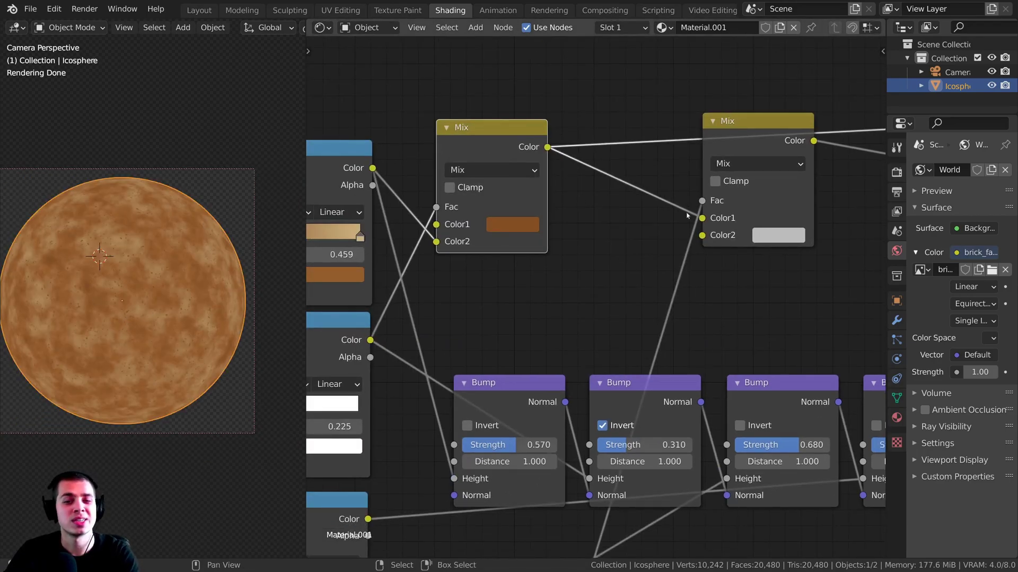
drag(699, 218, 694, 233)
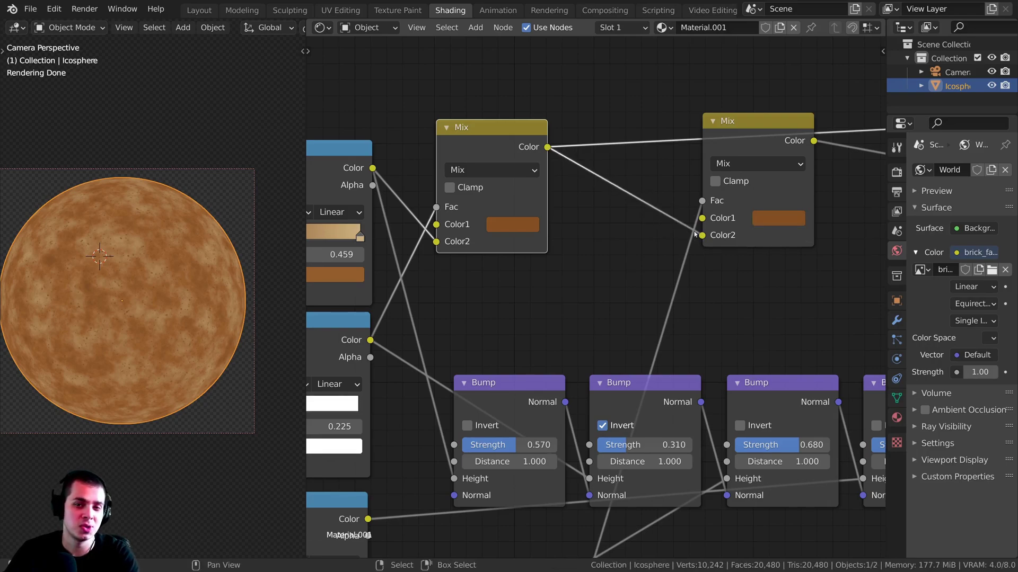
middle_drag(695, 234, 592, 254)
ctrl+shift+click(658, 151)
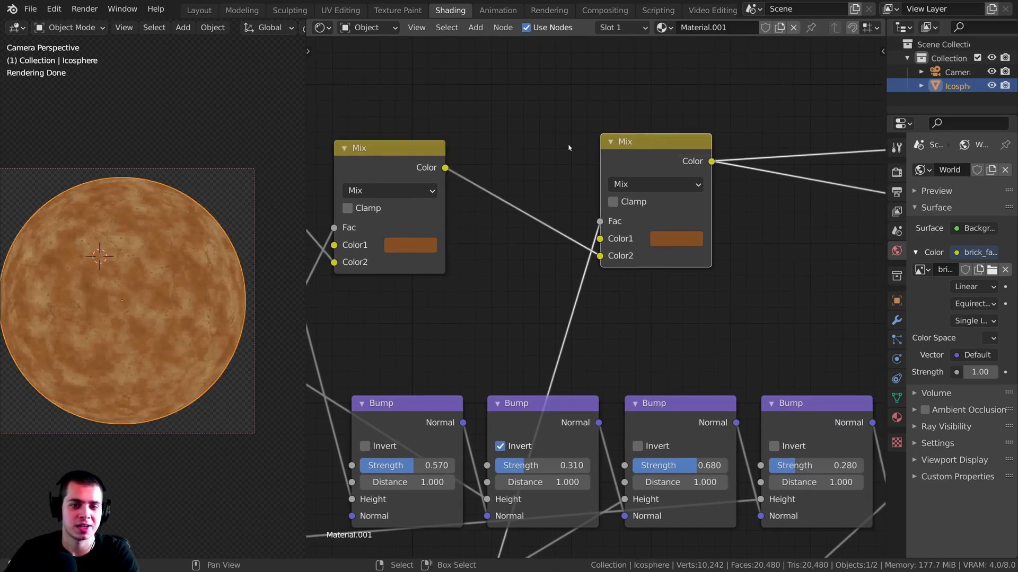
Set the new Mix node's Color1 to a blue test color, hex 161D85, and check the crack coverage
click(674, 239)
click(721, 298)
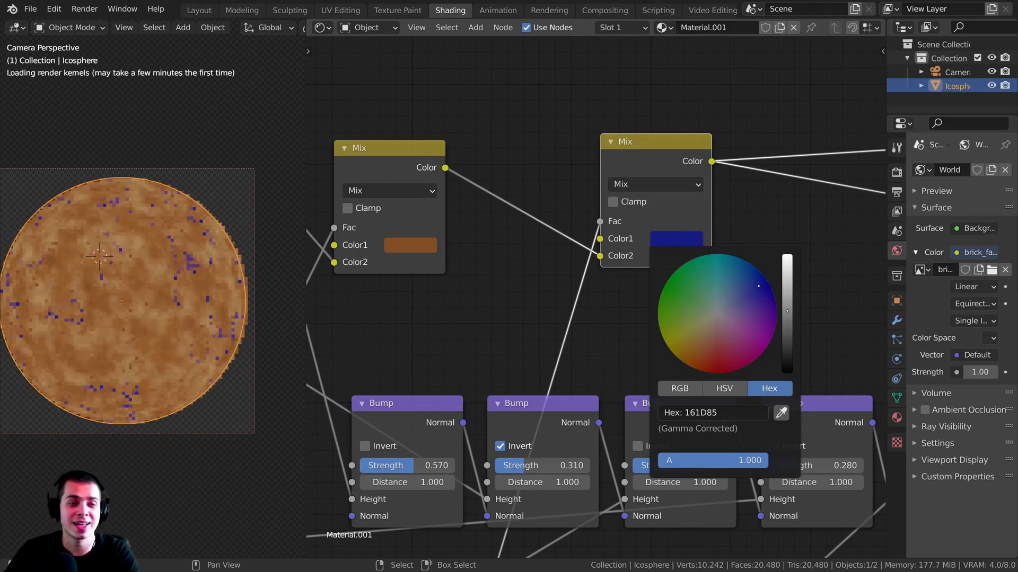
scroll(157, 266, up, 2)
scroll(157, 266, up, 2)
Set the new Mix node's Color1 to brown, hex 7C4E2E, and inspect the tinted cracks
click(666, 239)
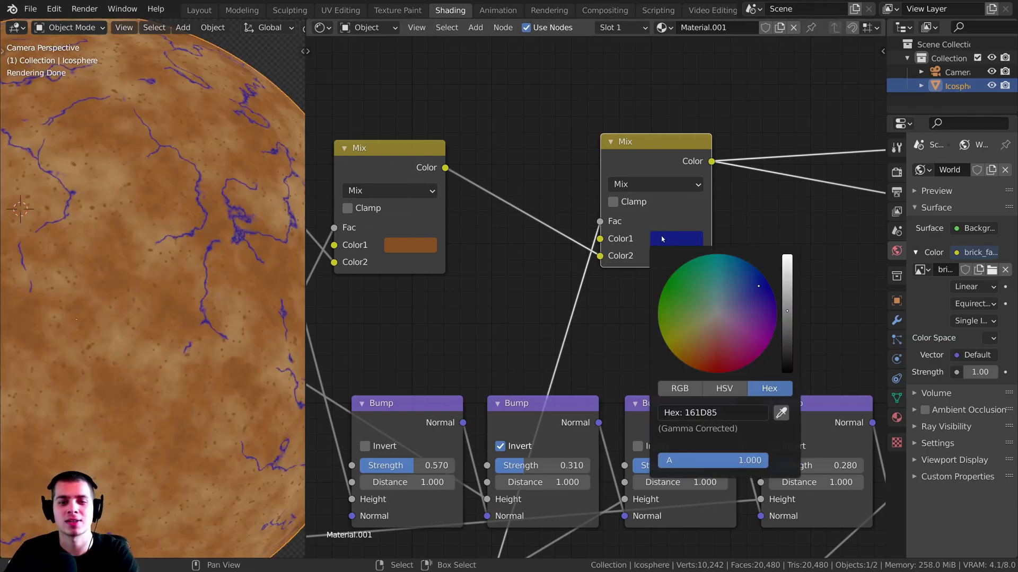
click(703, 340)
drag(786, 311, 786, 329)
text(7C4E2E)
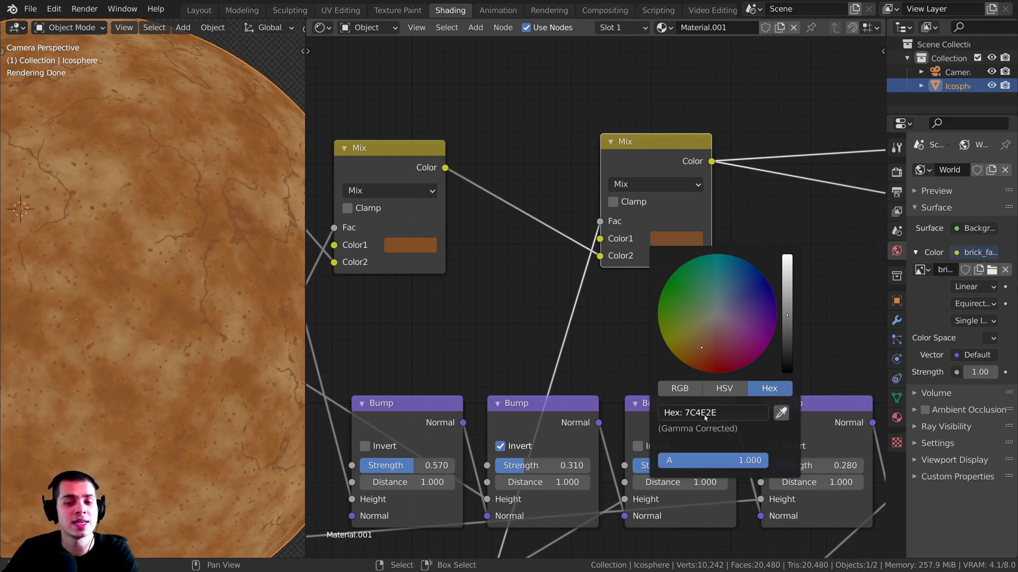
scroll(177, 258, up, 4)
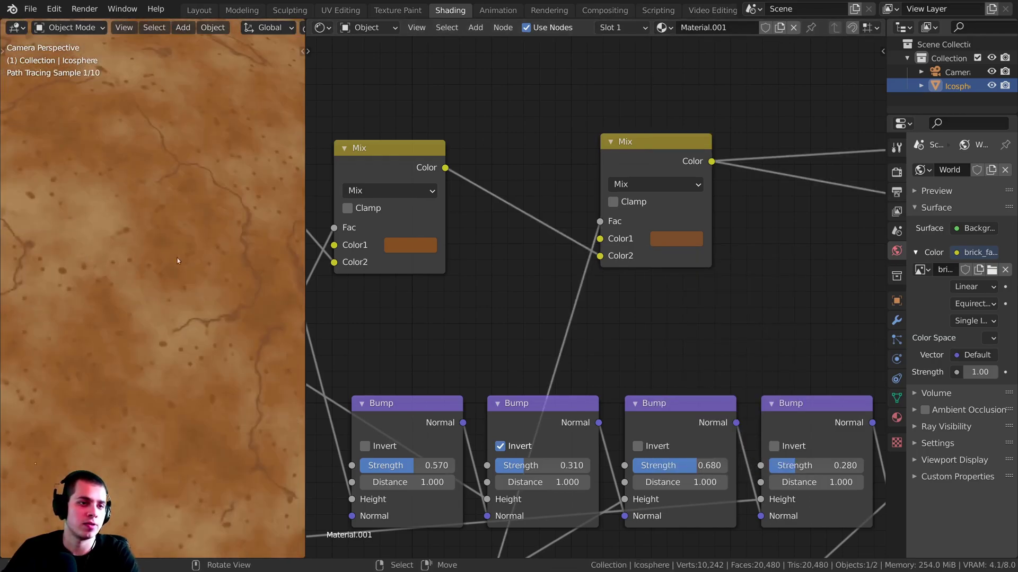
scroll(163, 288, down, 4)
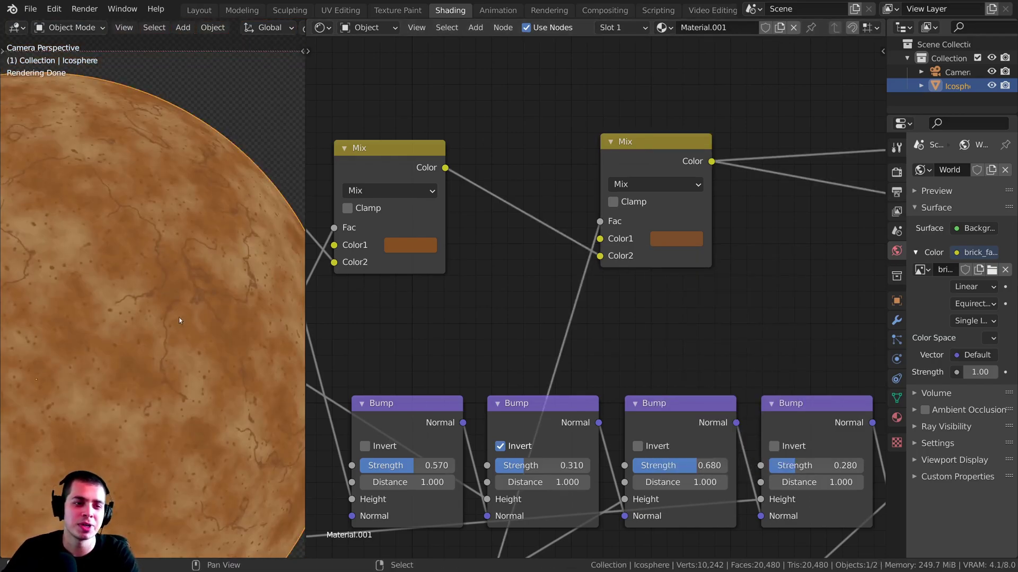
scroll(729, 278, down, 3)
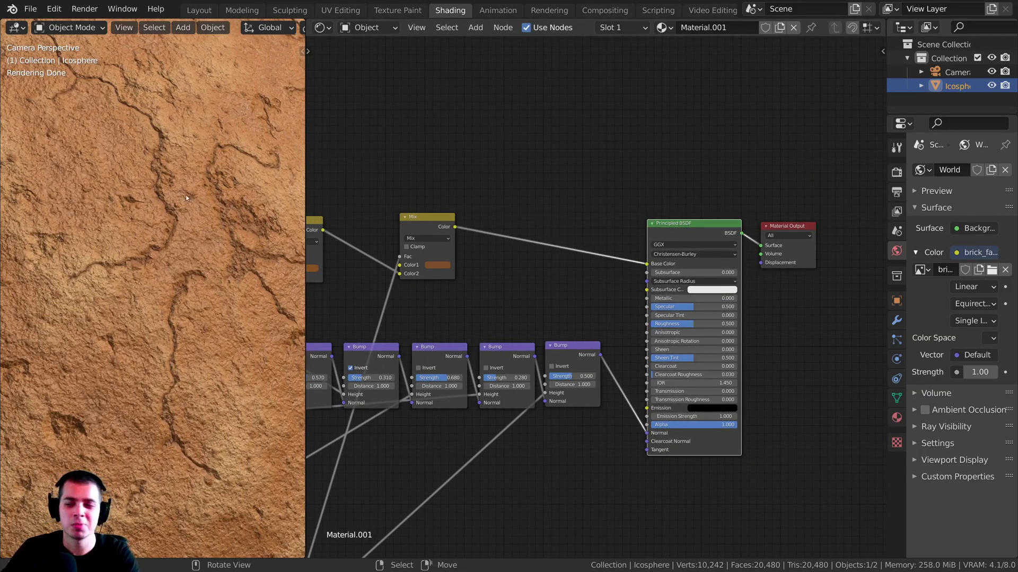
Connect the crack-color Mix node's Color output to the Principled BSDF's Roughness and inspect the surface
scroll(174, 205, down, 5)
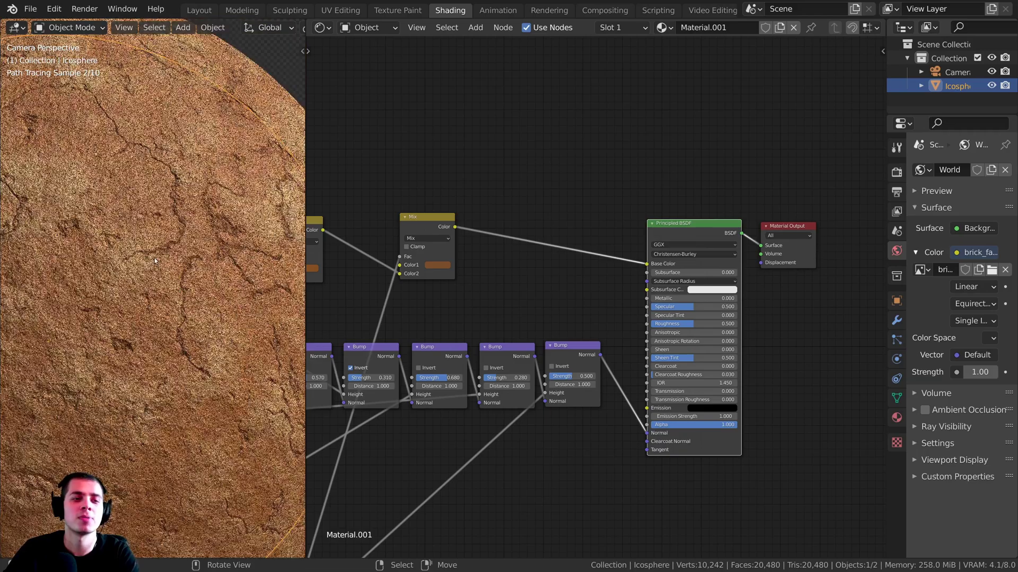
scroll(459, 363, down, 1)
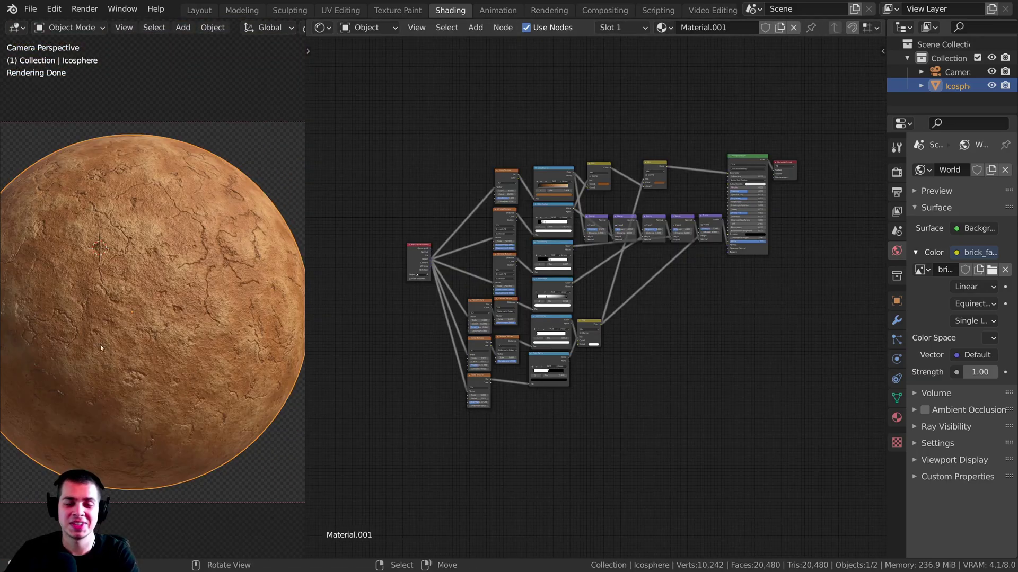
middle_drag(793, 296, 734, 339)
scroll(682, 238, up, 5)
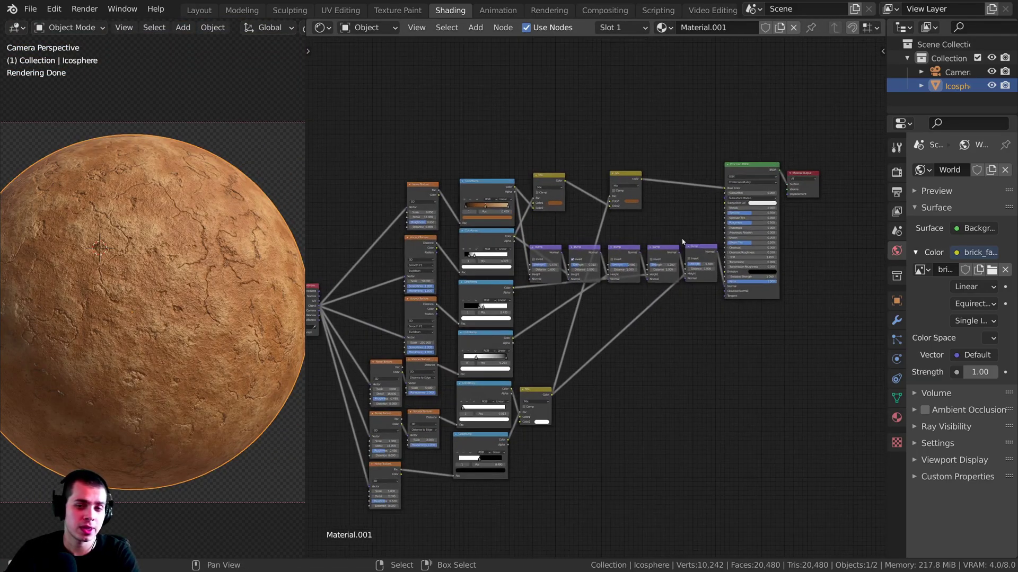
drag(512, 184, 685, 271)
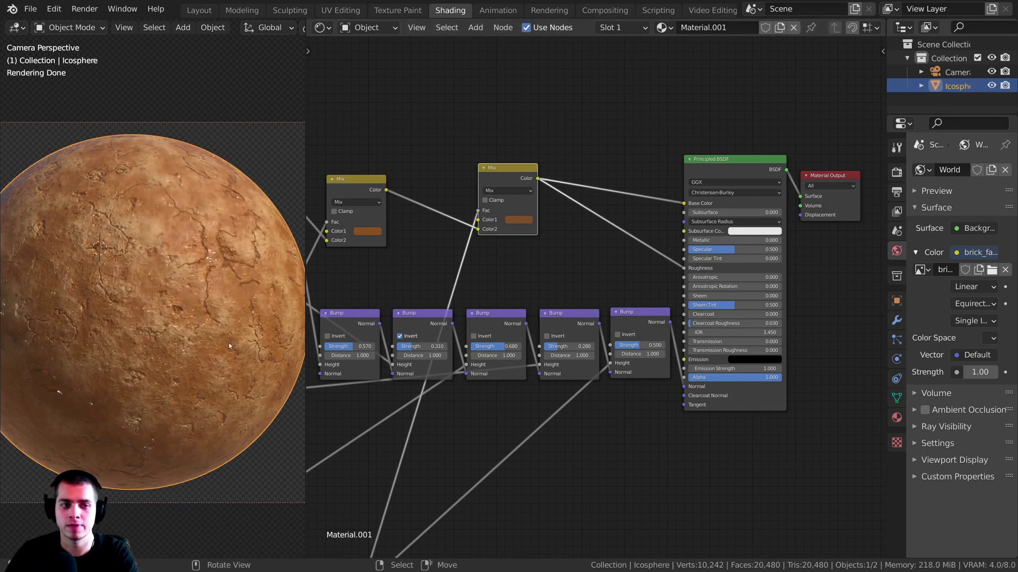
scroll(127, 246, up, 5)
shift+middle_drag(127, 243, 126, 247)
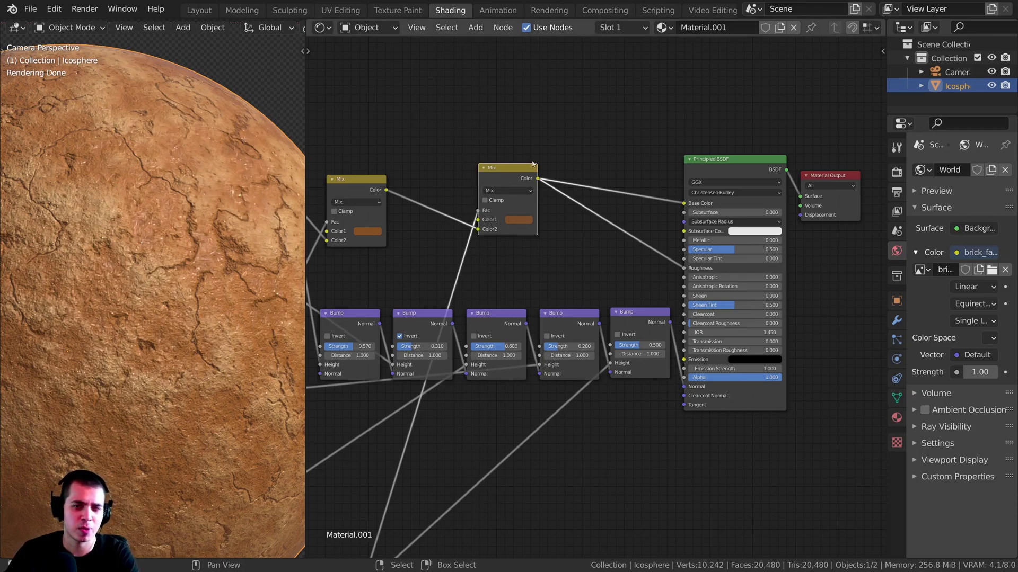
Add a ColorRamp node on the link between the crack-color Mix output and the Roughness input
middle_drag(532, 162, 513, 175)
scroll(222, 180, down, 1)
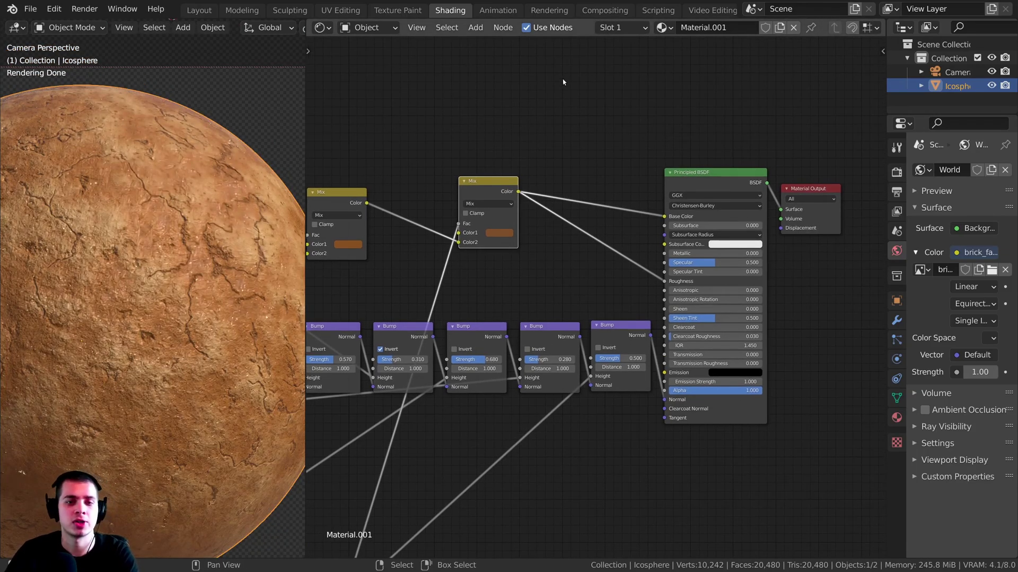
key(shift+a)
click(561, 78)
text(col)
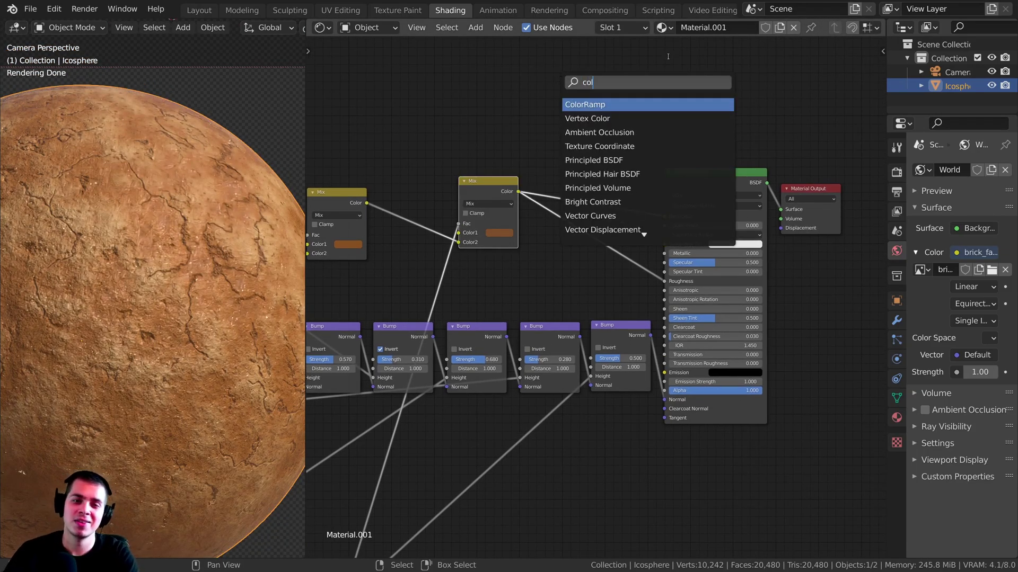
click(614, 104)
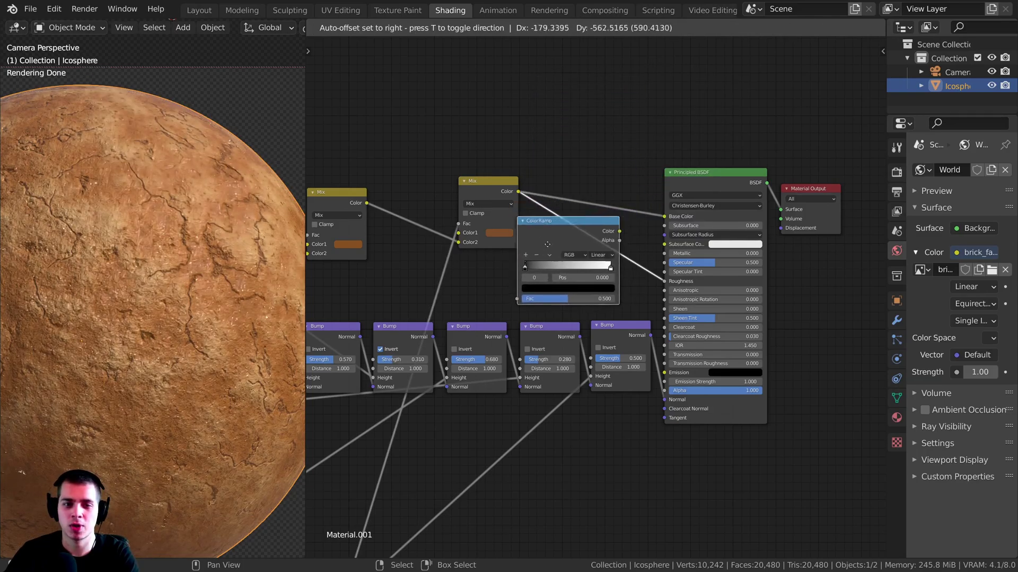
click(604, 244)
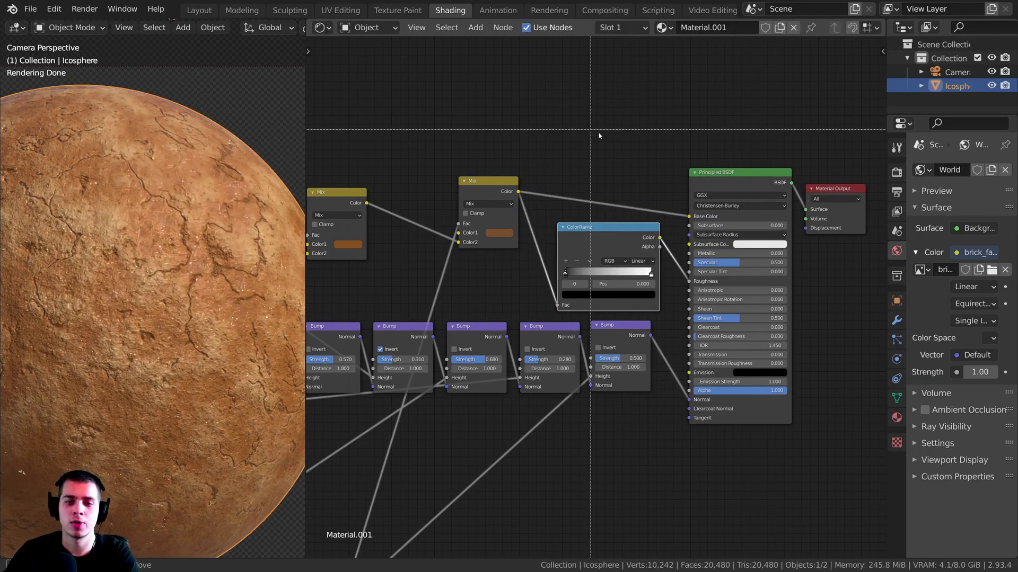
key(g)
click(808, 263)
Set the roughness ColorRamp's first stop to white
scroll(642, 257, up, 8)
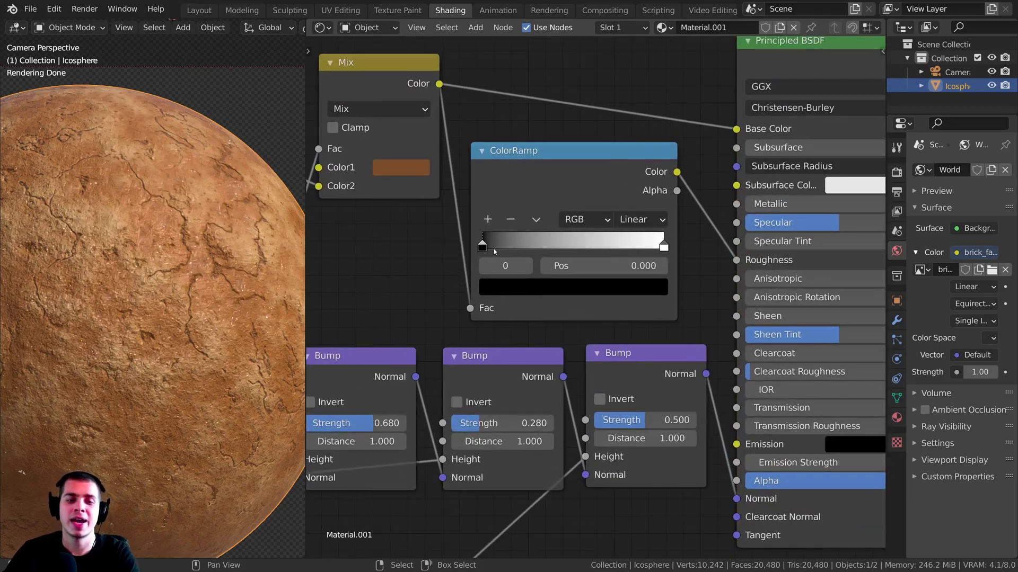
click(492, 291)
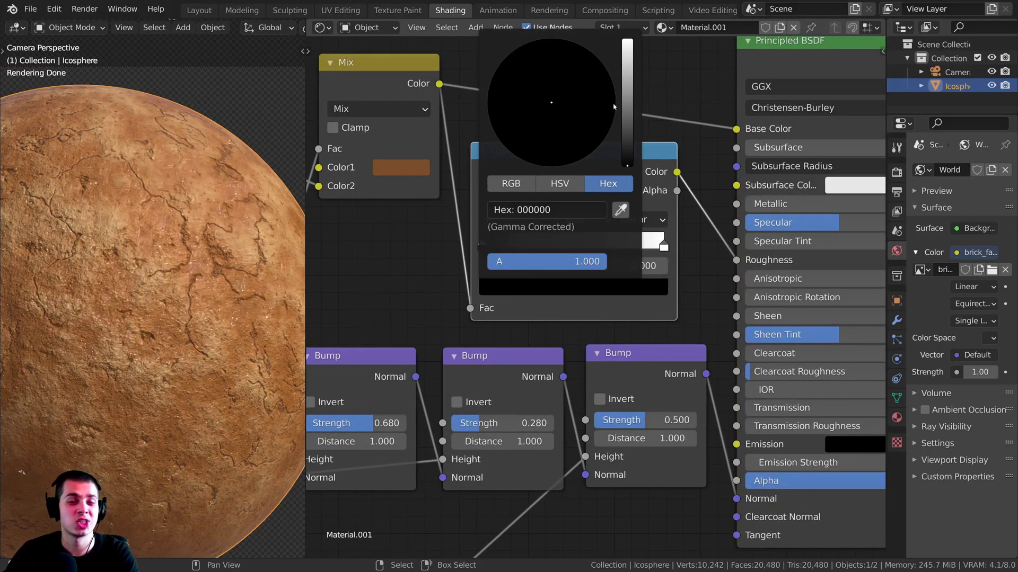
drag(631, 129, 621, 41)
scroll(568, 251, down, 2)
middle_drag(548, 287, 547, 323)
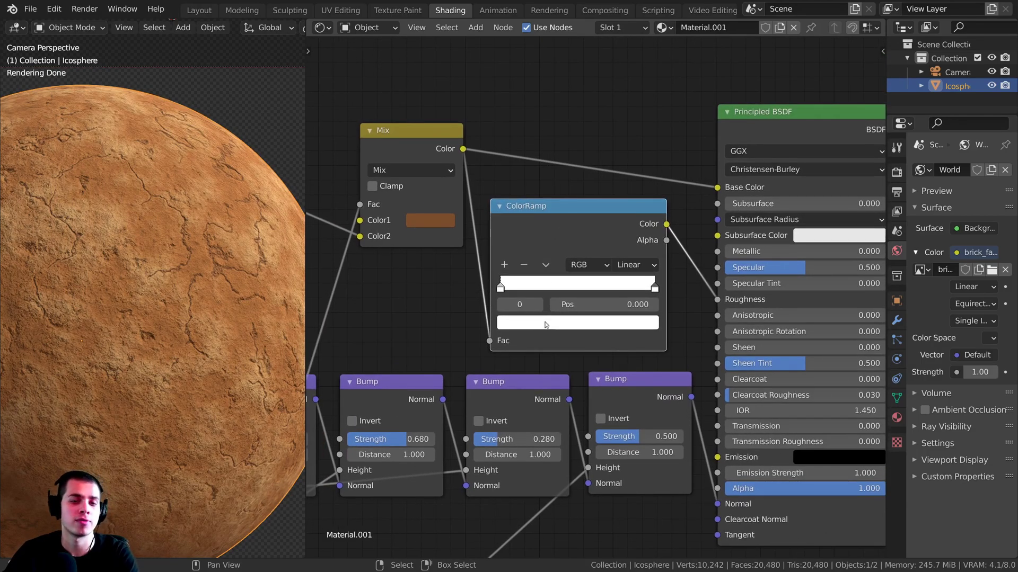
Try black on the roughness ColorRamp's first stop to compare the surface shine
click(547, 323)
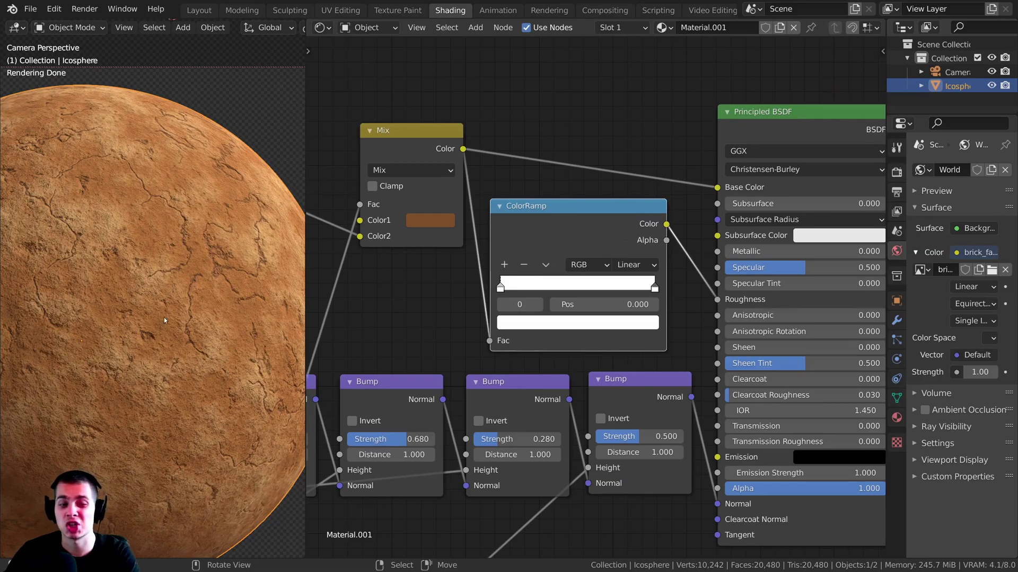
click(577, 322)
drag(624, 159, 624, 228)
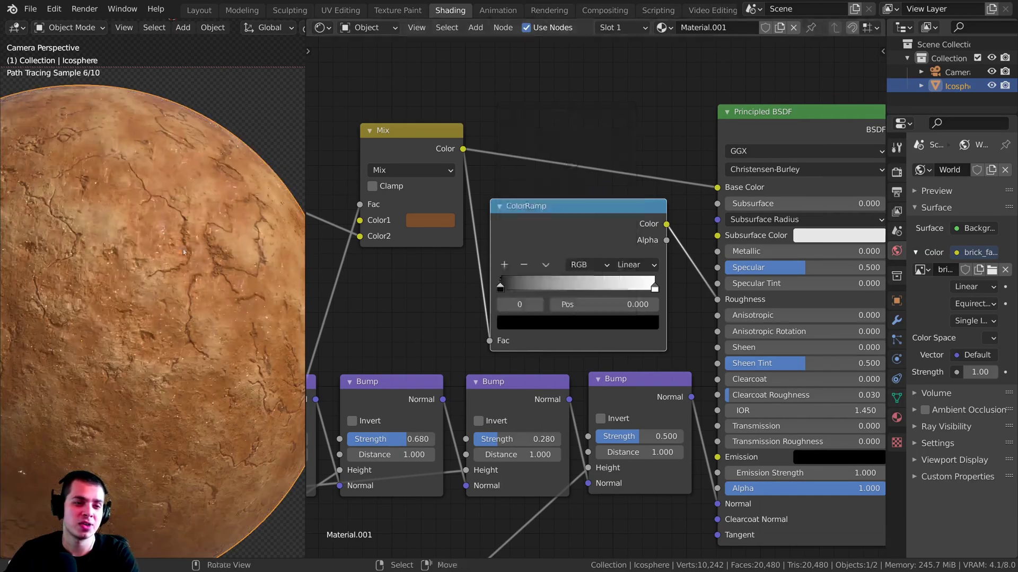
Set the roughness ColorRamp's first stop to a light neutral gray
click(577, 322)
click(624, 161)
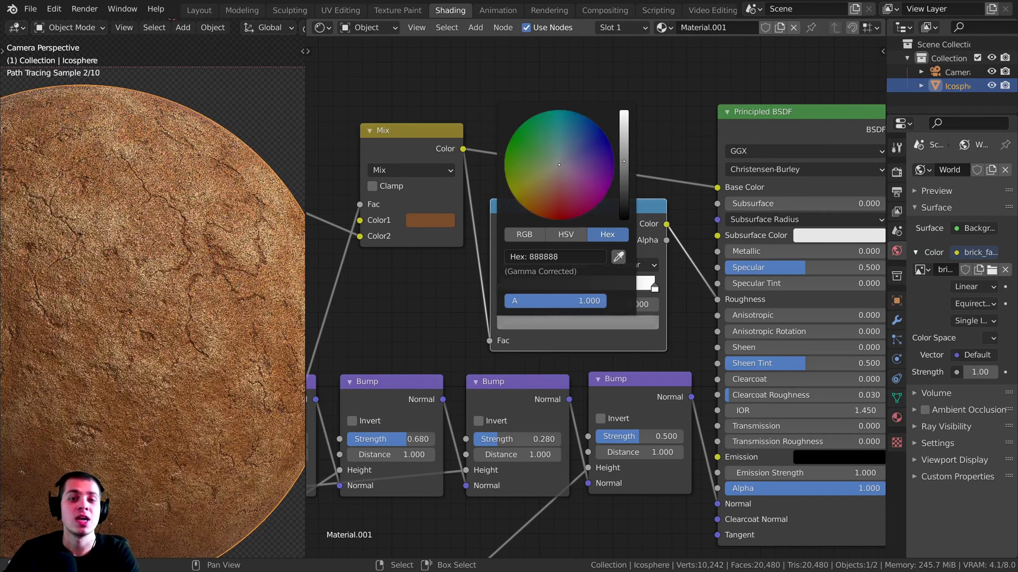
drag(624, 161, 623, 137)
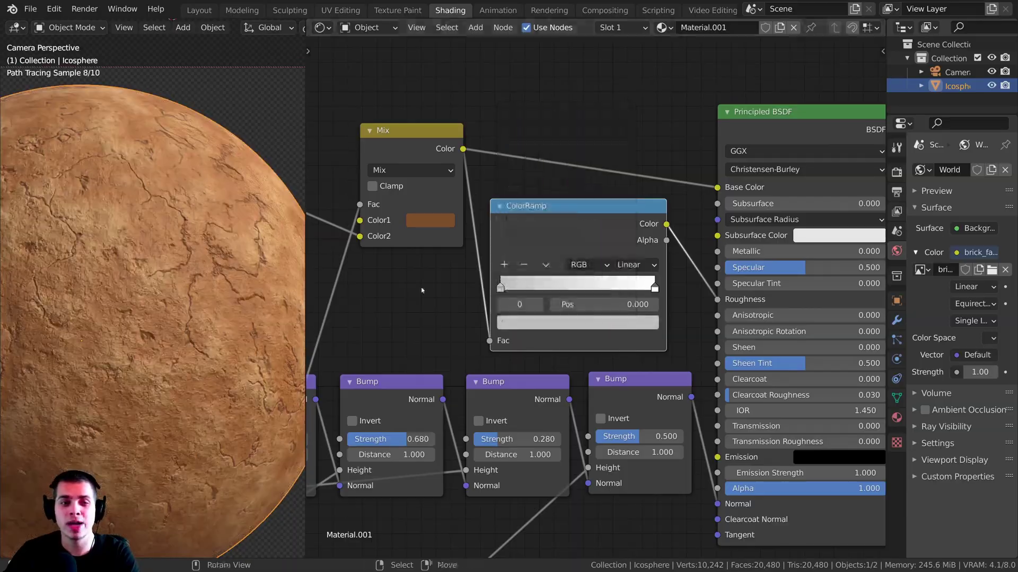
click(578, 322)
click(624, 143)
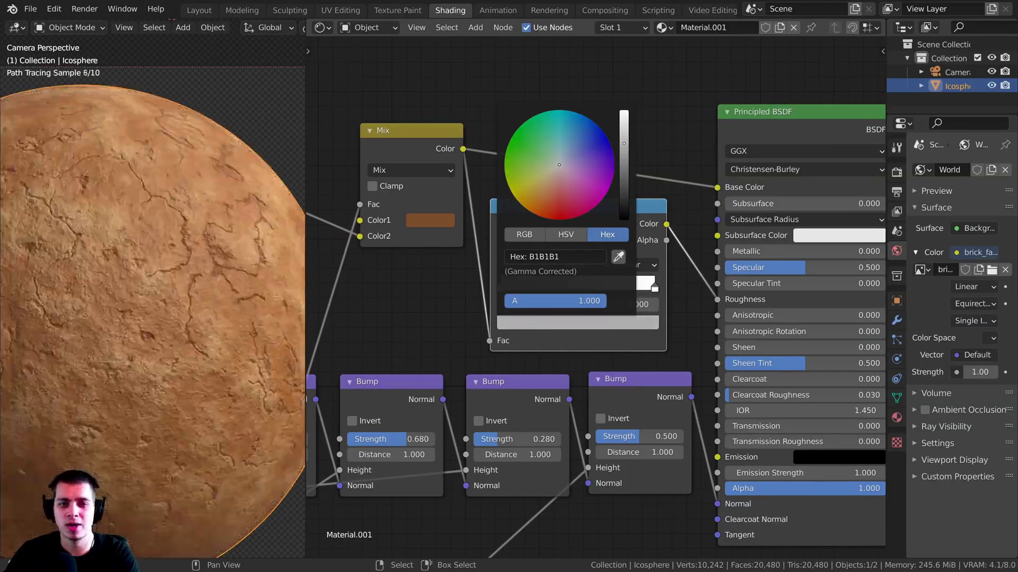
drag(624, 143, 624, 139)
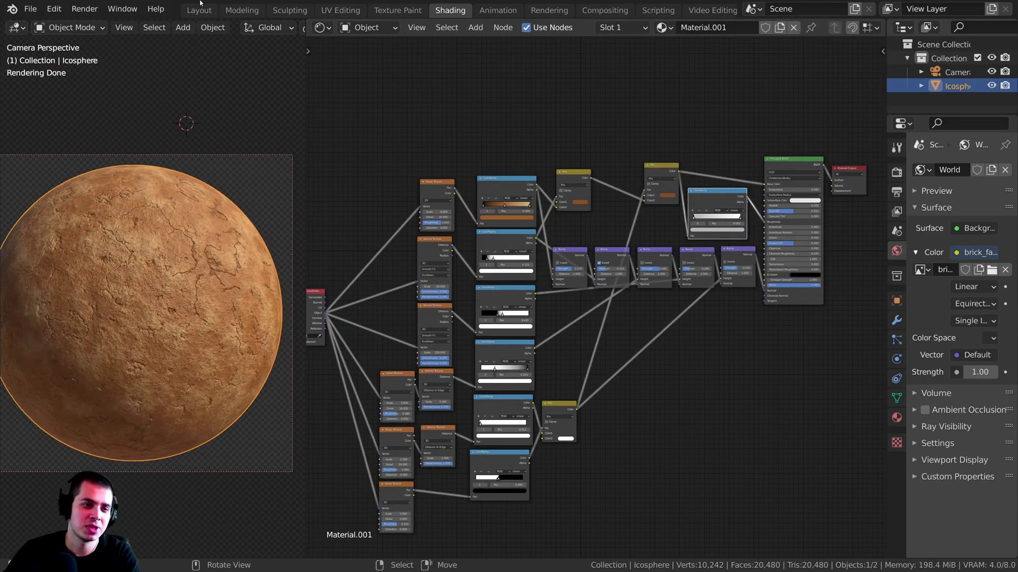
Inspect the cracked surface up close in a full-screen 3D viewport and render the final image
key(ctrl+alt+space)
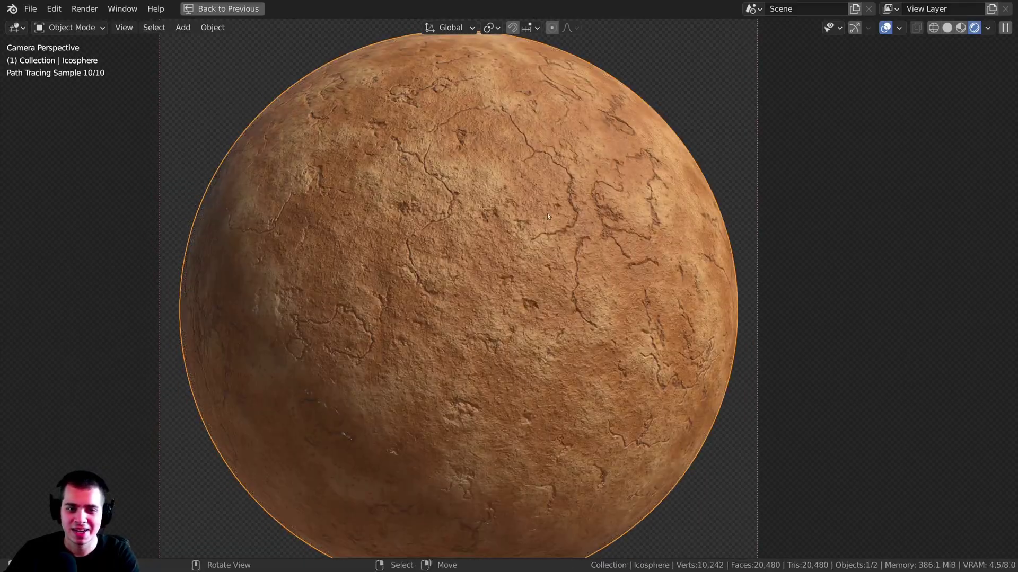
scroll(609, 247, up, 3)
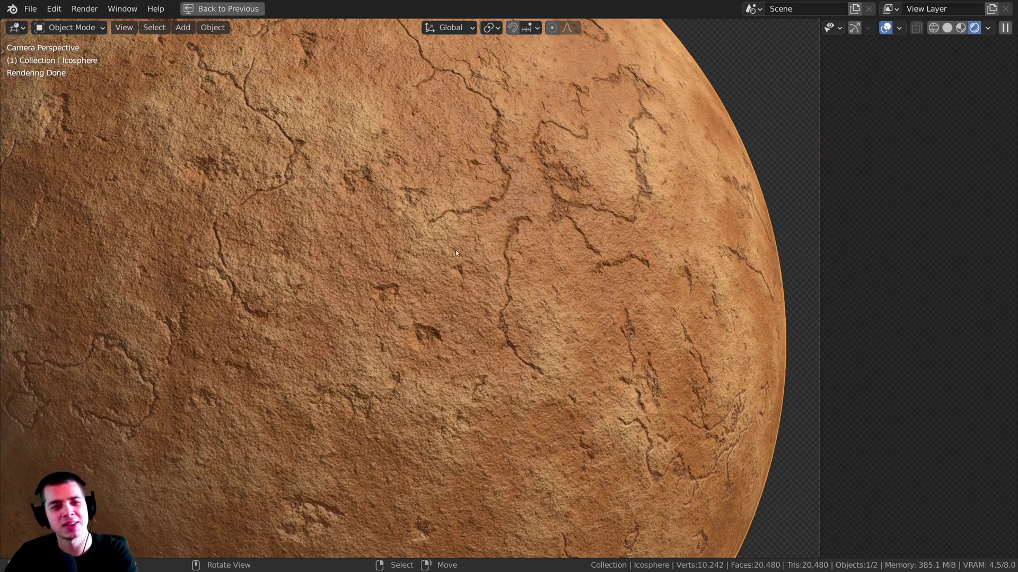
shift+middle_drag(385, 327, 529, 342)
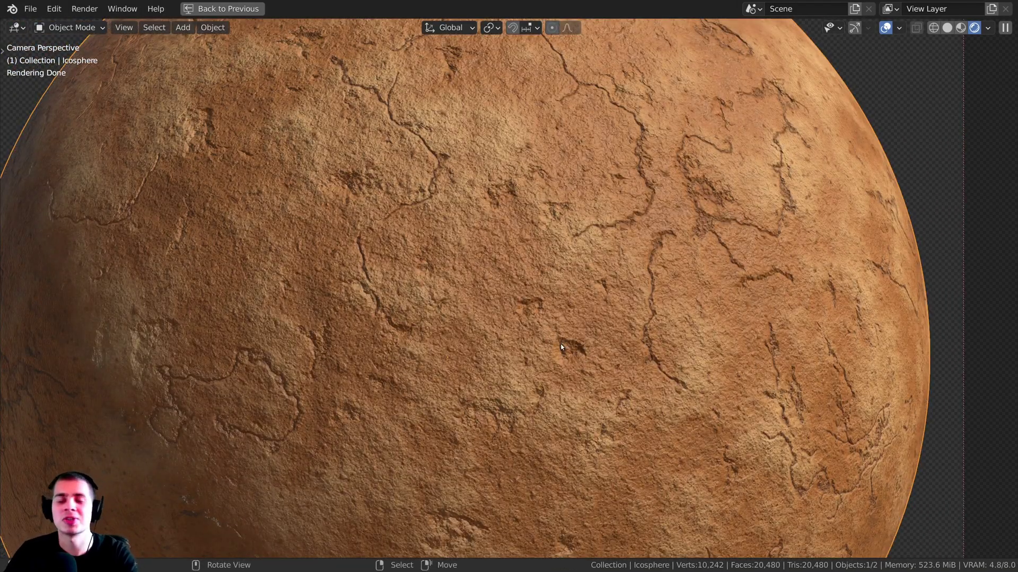
key(F12)
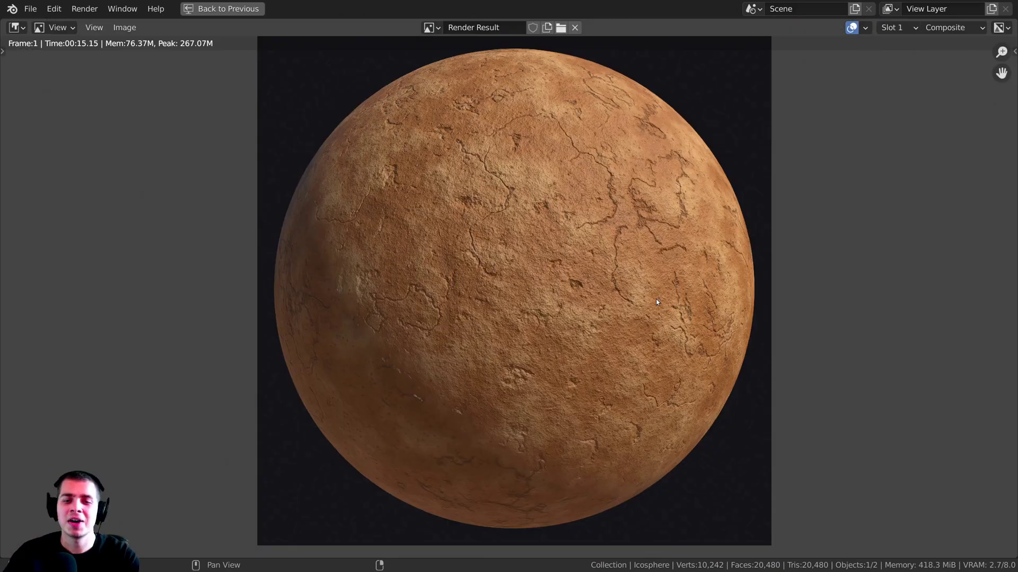